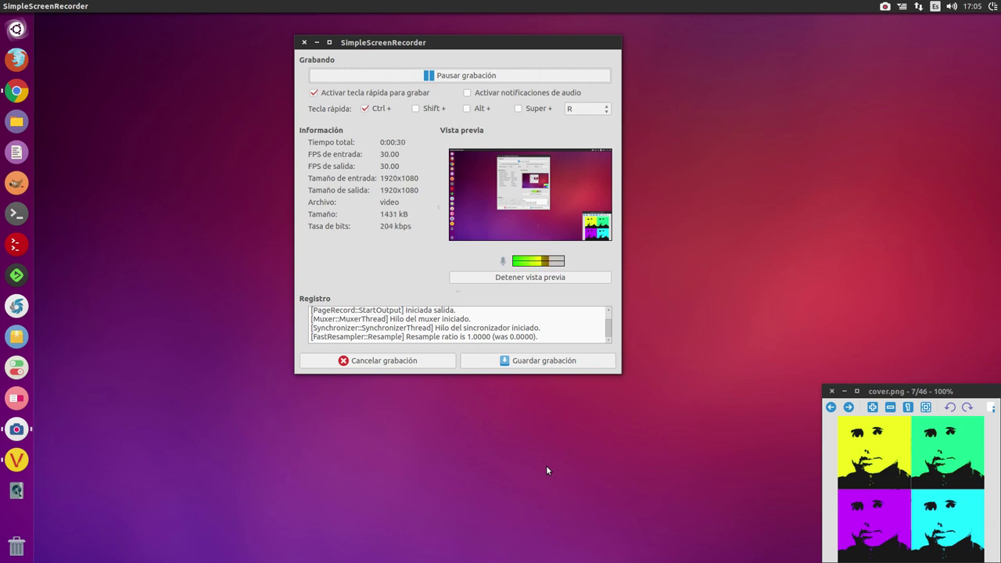
Switch to Google Chrome, look through the blog post "Reto: 7 días a solas con Ubuntu", and close the browser window.
left_click(22, 92)
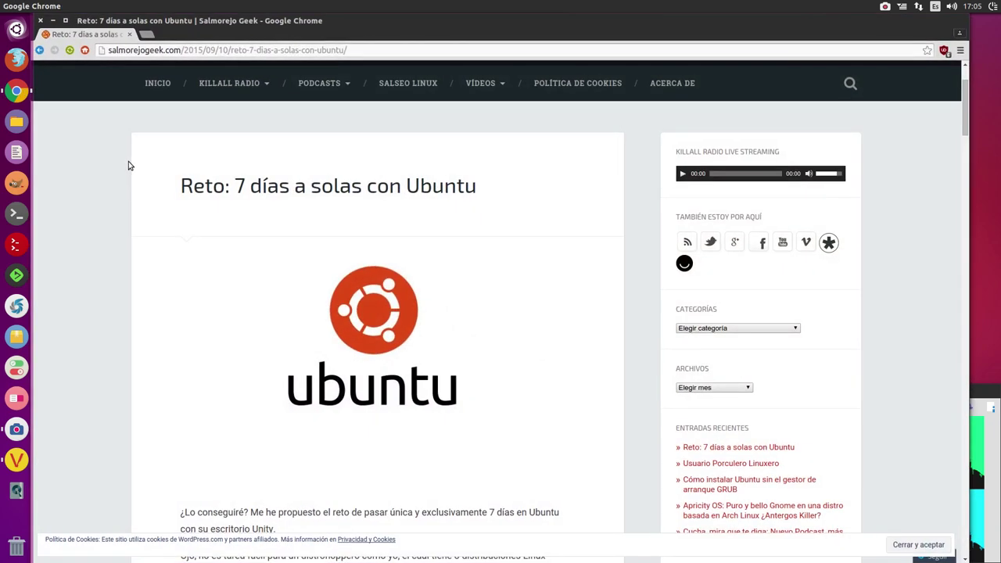
scroll(140, 183, "down", 3)
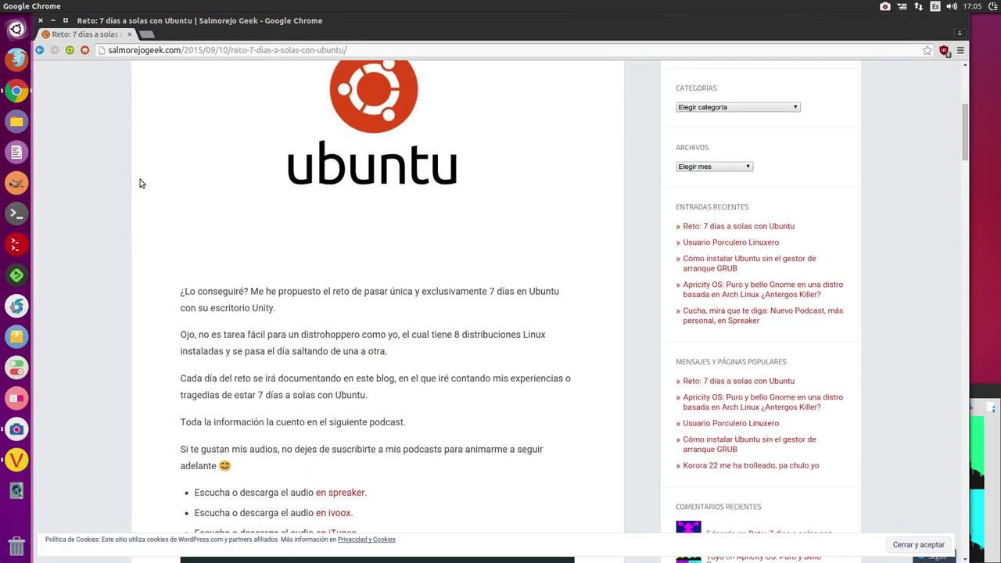
scroll(140, 187, "down", 4)
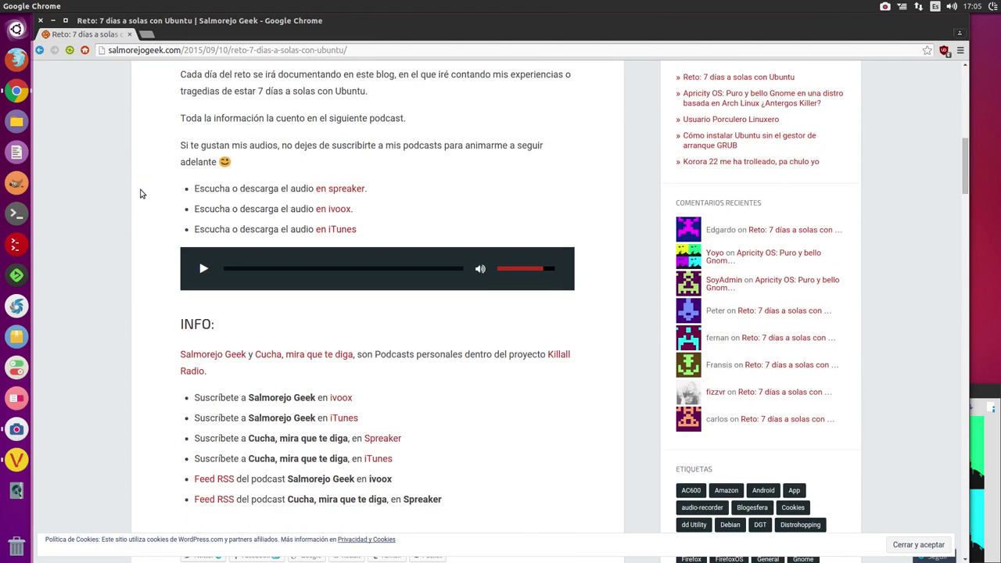
scroll(142, 193, "down", 2)
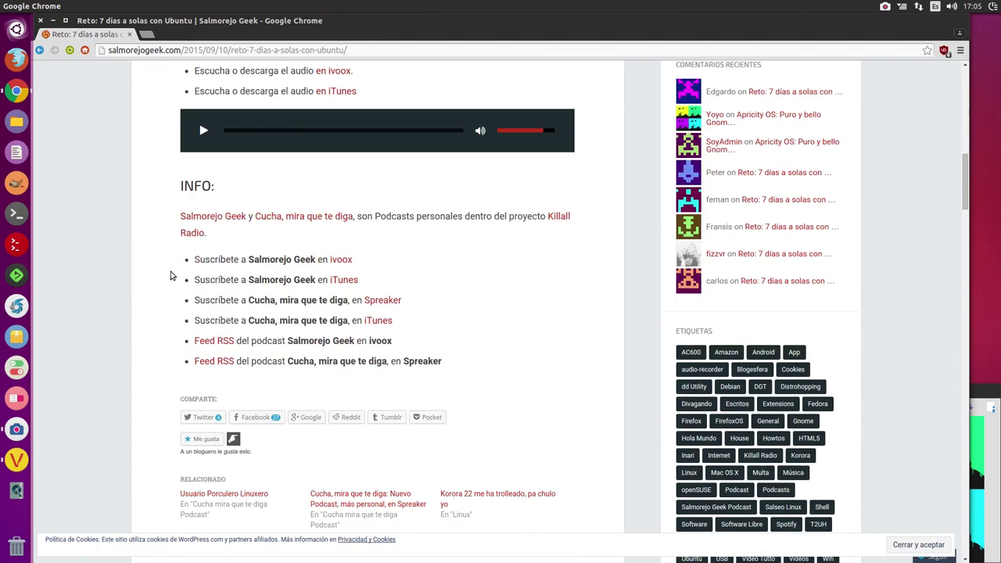
scroll(172, 274, "up", 4)
scroll(138, 227, "up", 2)
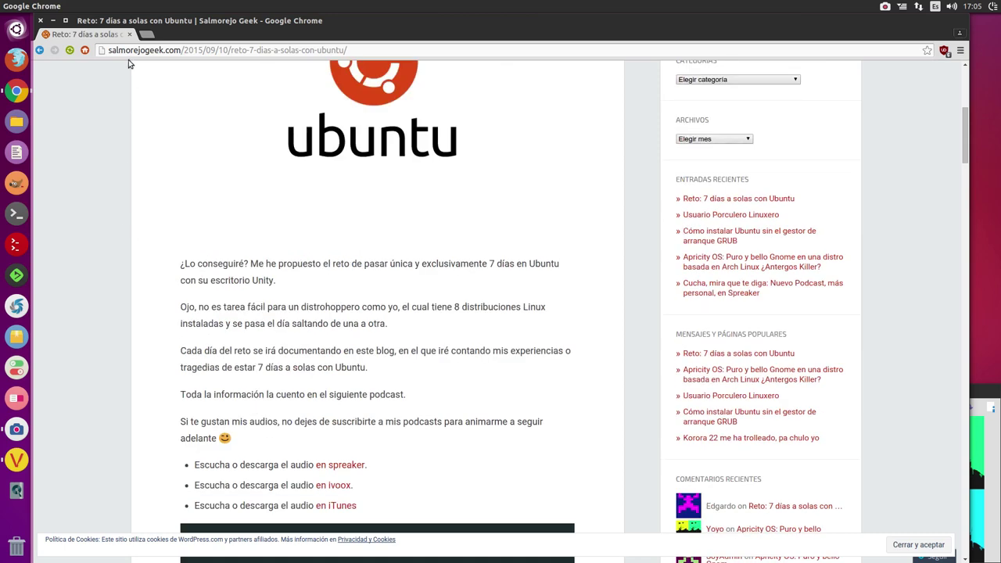
scroll(133, 86, "up", 2)
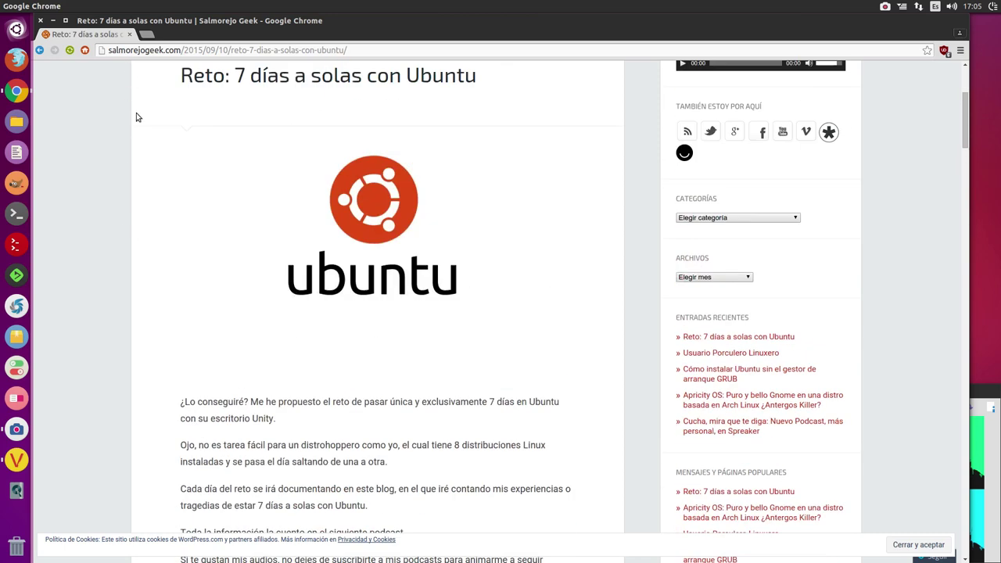
left_click(42, 22)
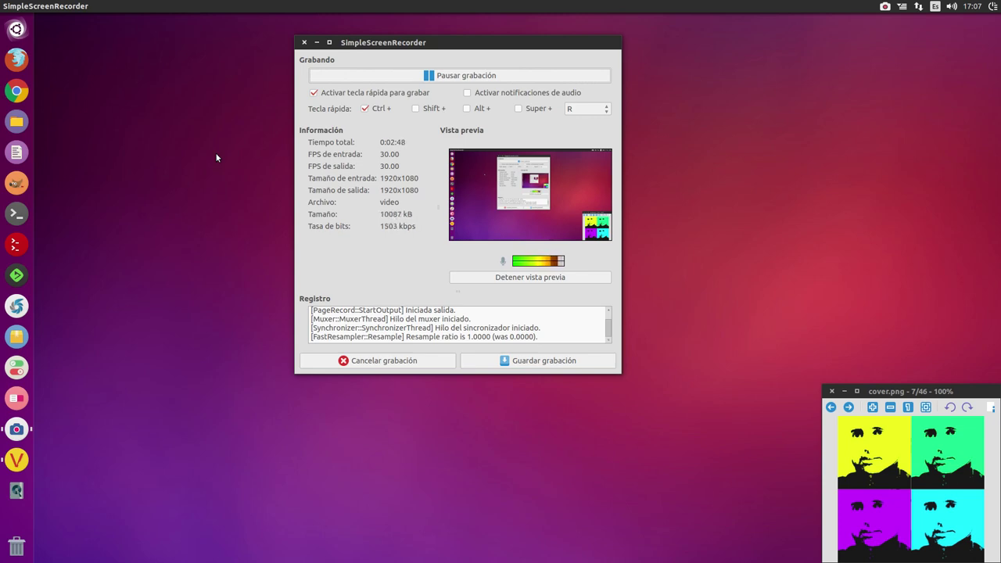
Open the Ubuntu Dash, clear the old search text, and view its applications and files.
key("super")
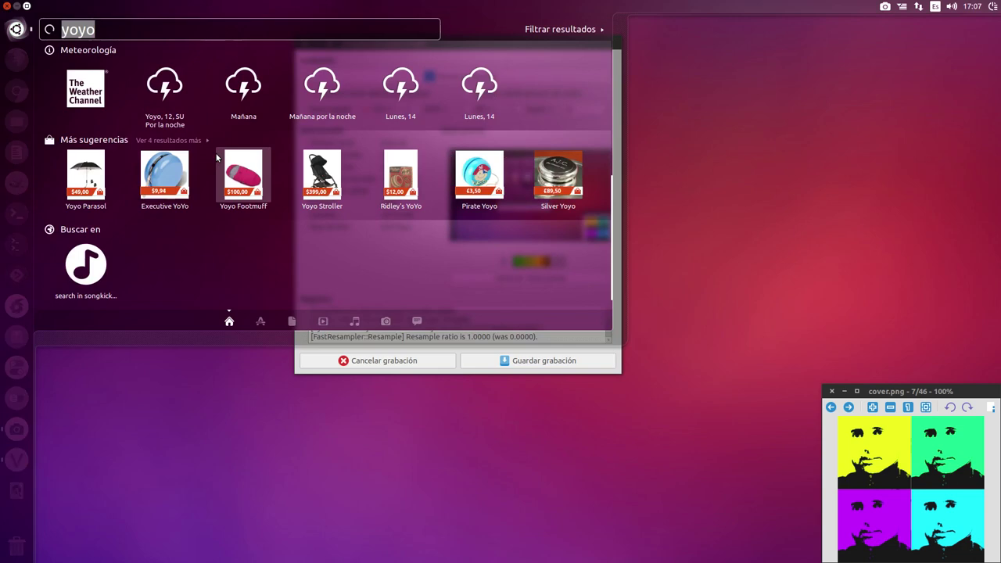
left_click(154, 404)
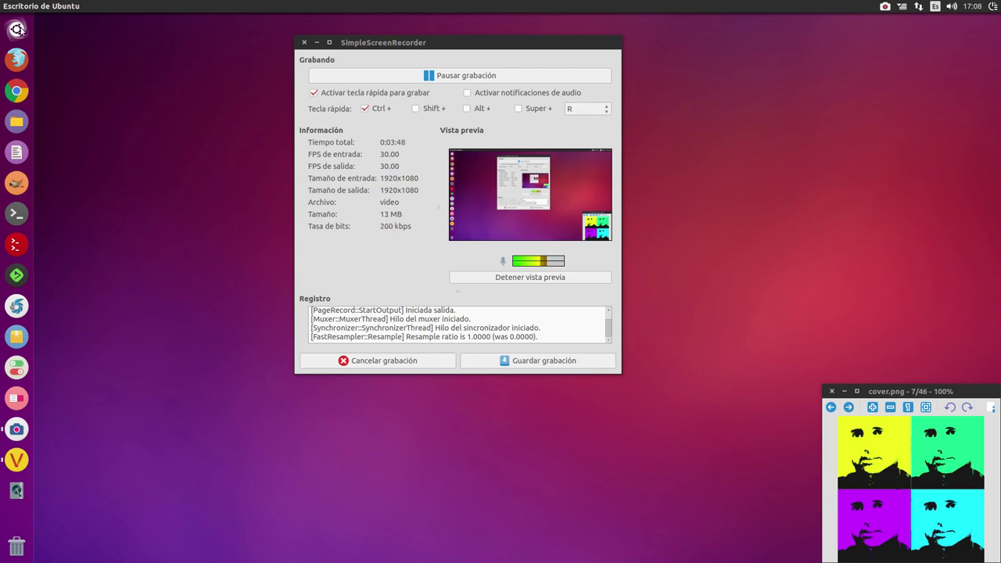
key("super")
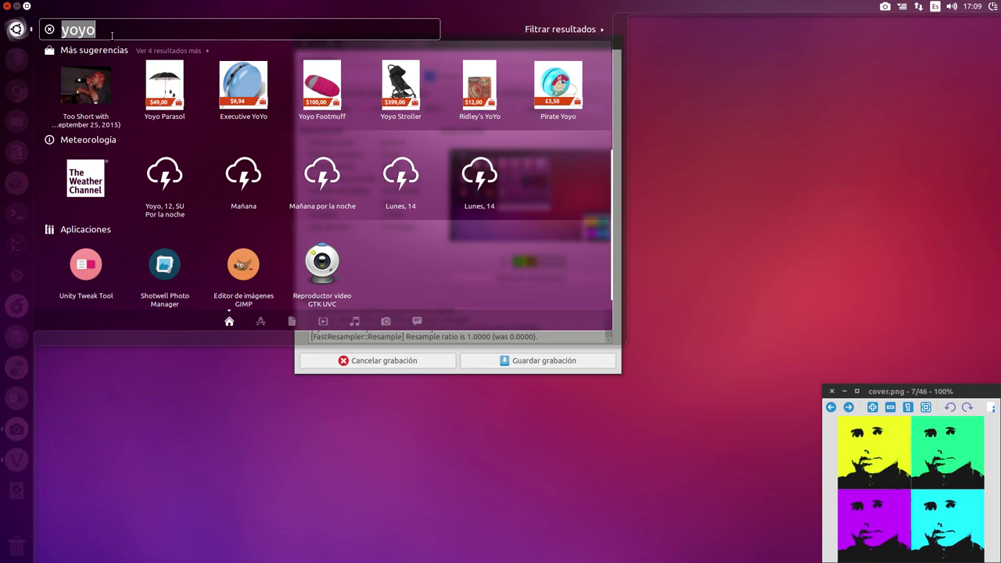
key("BackSpace")
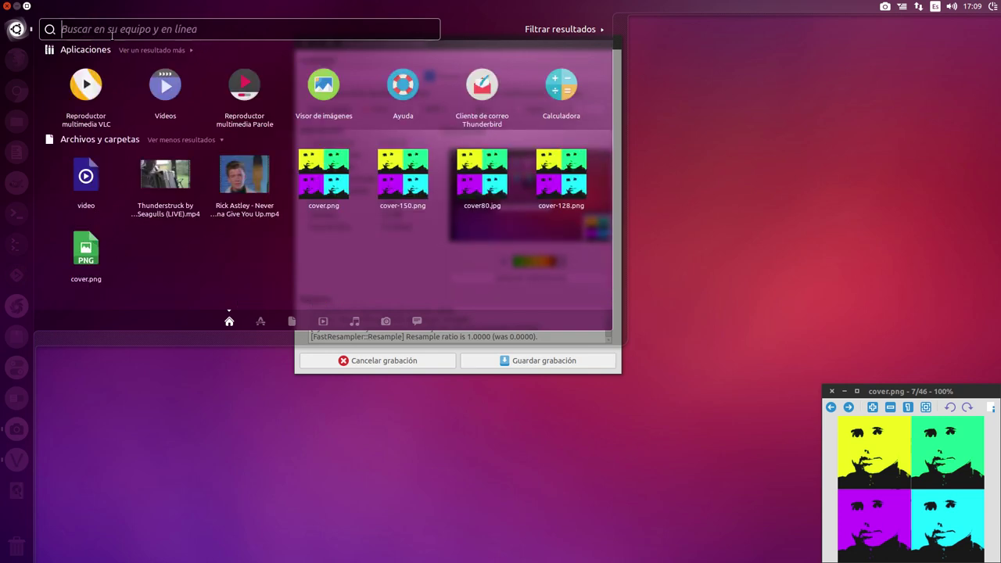
left_click(201, 410)
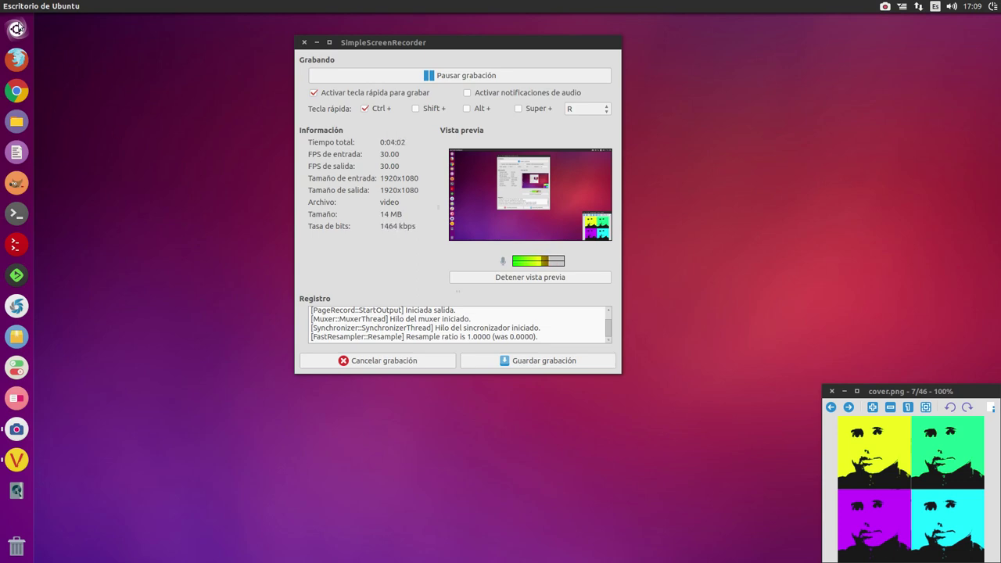
key("super")
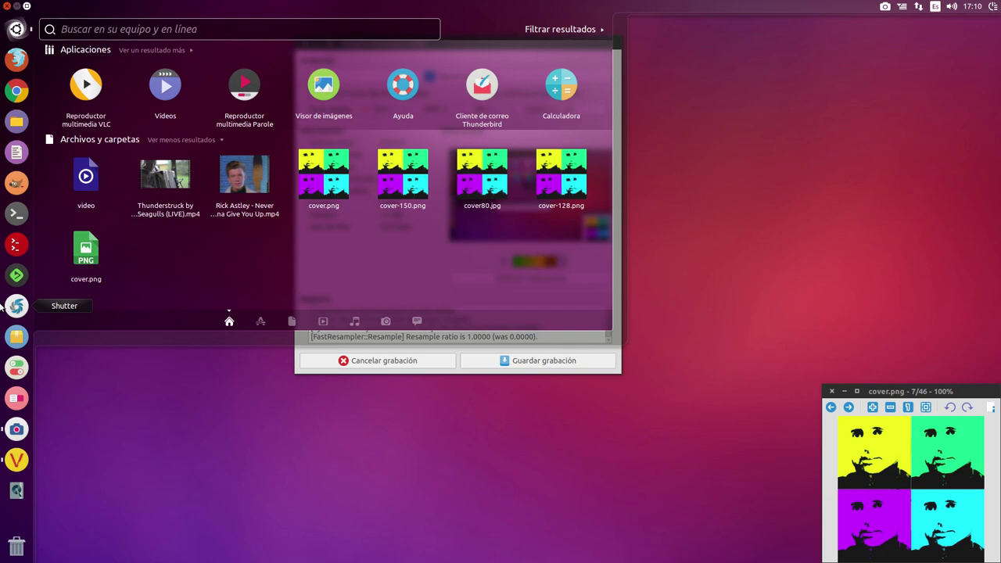
left_click(149, 455)
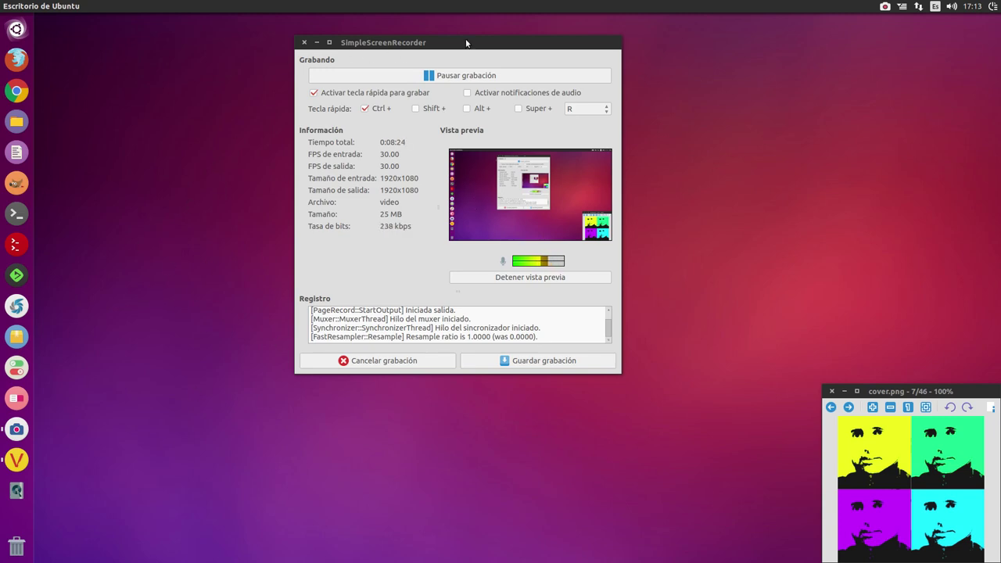
Minimize the SimpleScreenRecorder window to clear the desktop.
left_click_drag(464, 41, 526, 71)
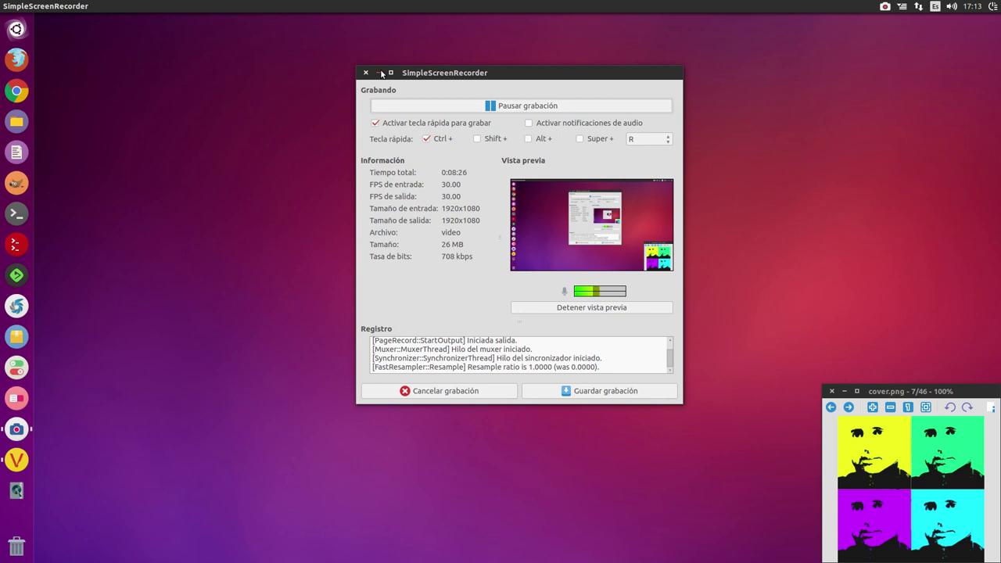
left_click(378, 72)
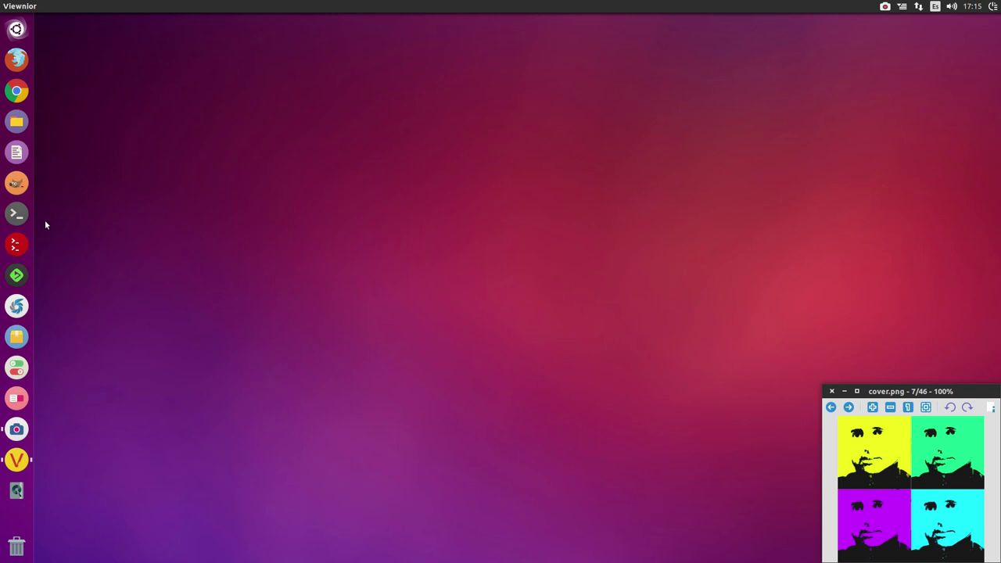
View the launcher quick-action lists of Google Chrome and Files without choosing any entry.
right_click(18, 100)
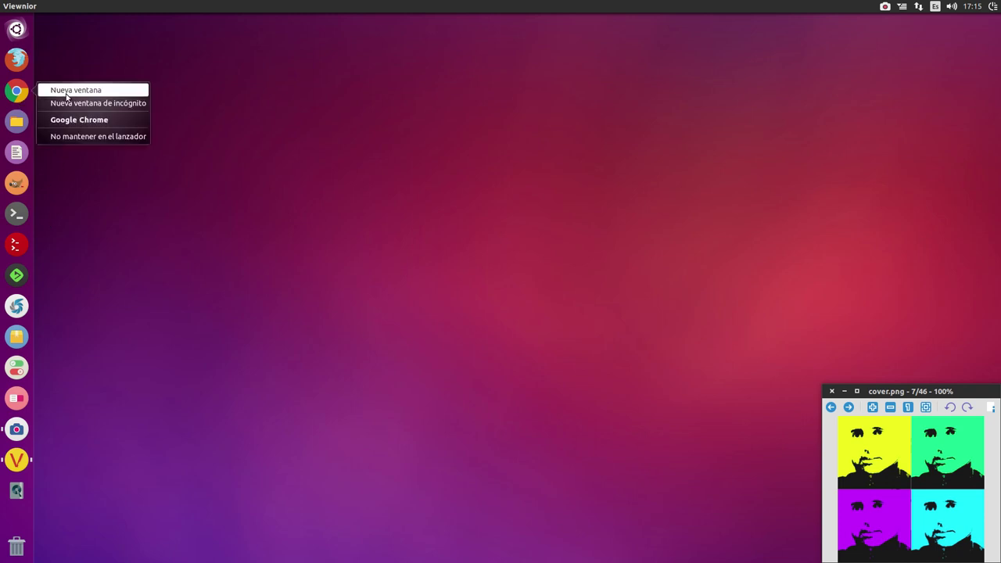
left_click(76, 153)
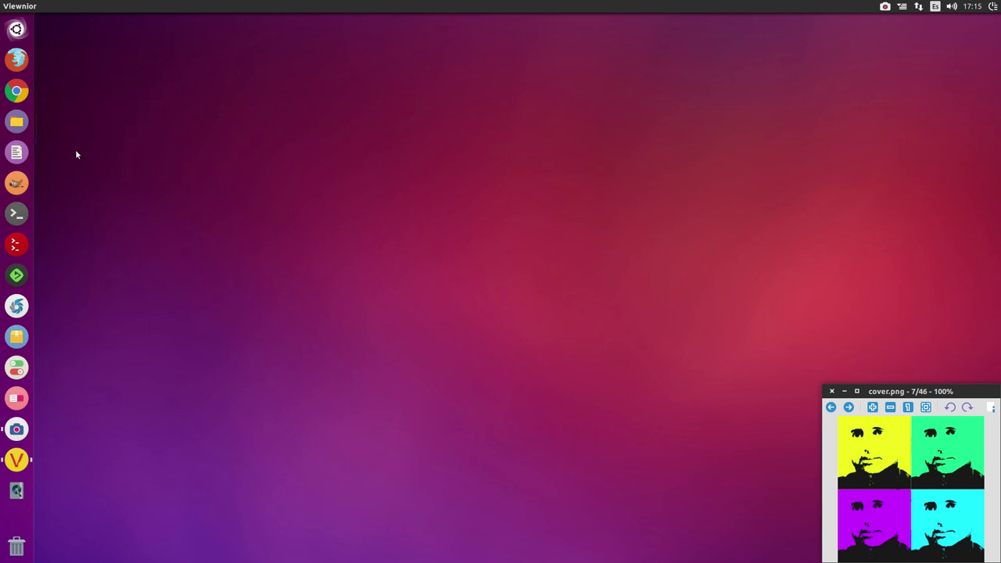
right_click(20, 122)
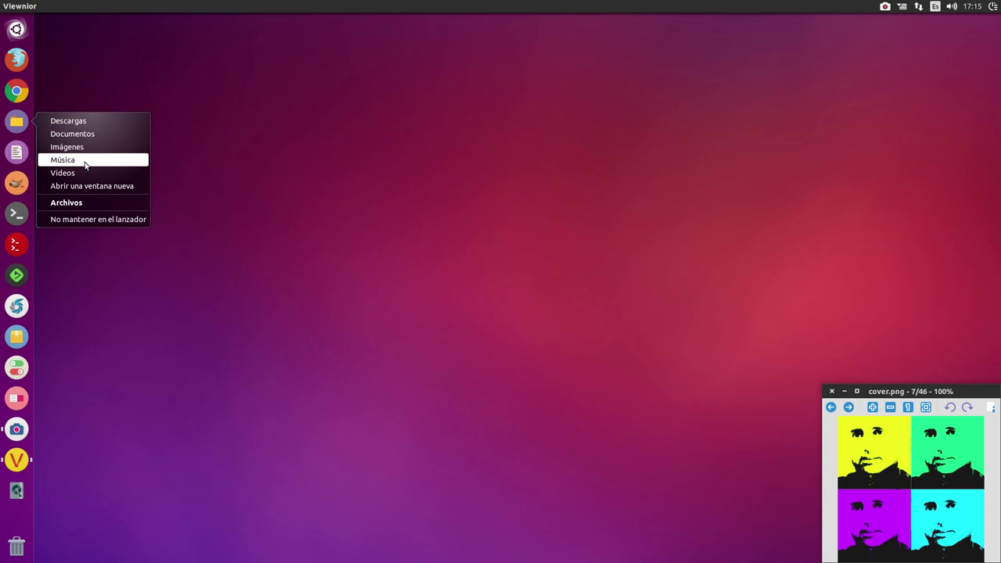
left_click(180, 331)
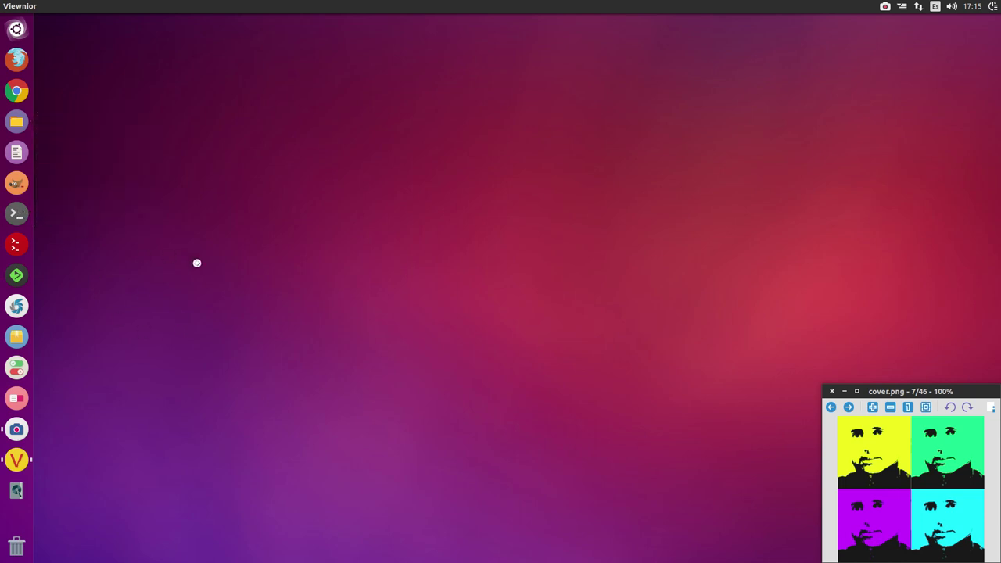
Open a terminal, widen its window, and run inxi -S to display the system information.
key("ctrl+alt+t")
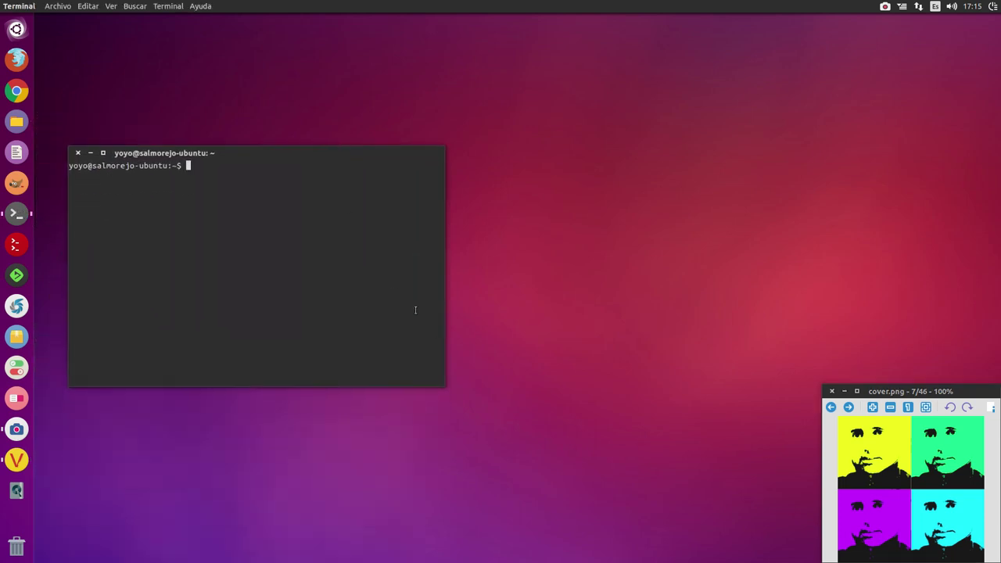
left_click_drag(442, 385, 750, 385)
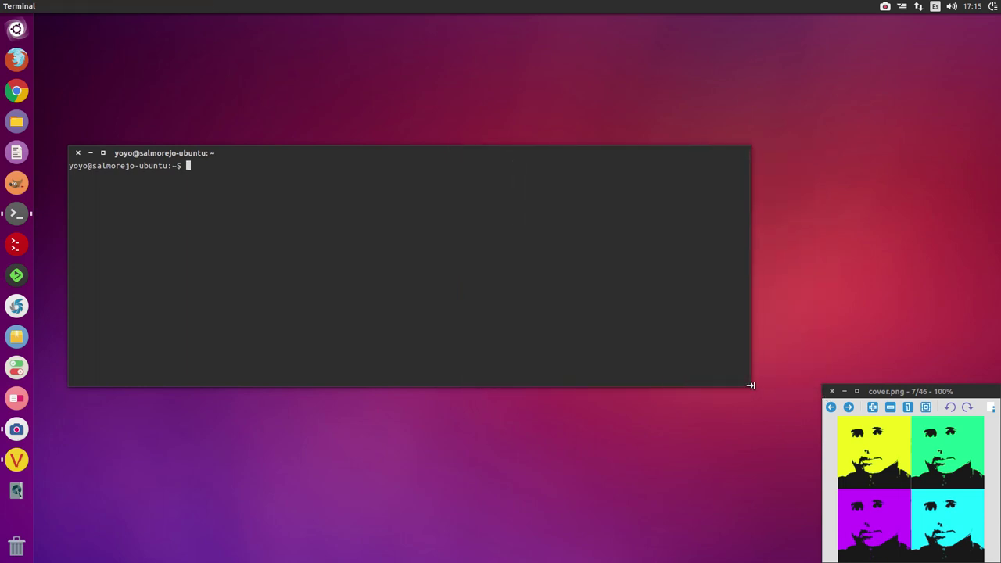
type("inxi -S")
key("Return")
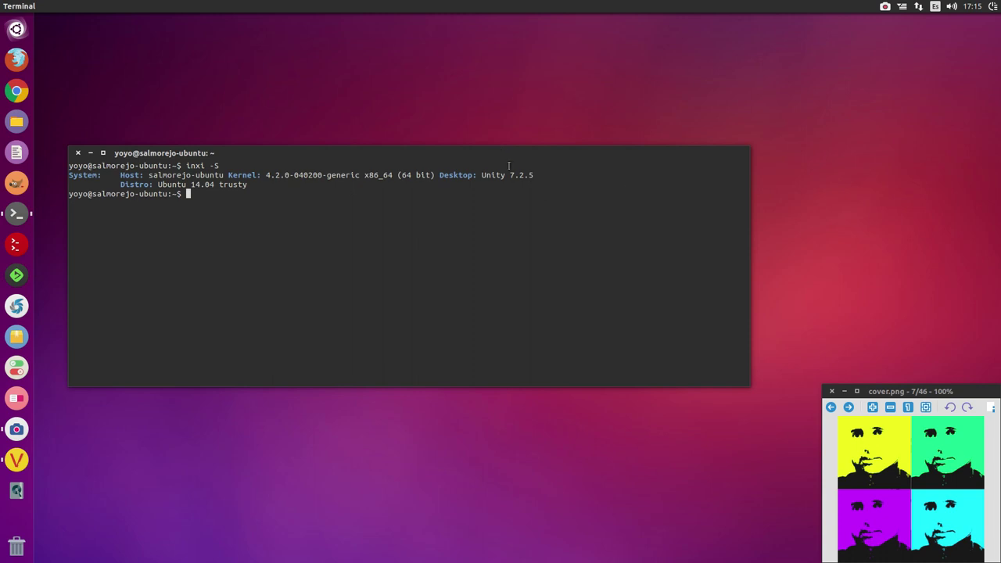
Reposition the terminal window while examining the system information, and close it.
left_click_drag(496, 151, 542, 66)
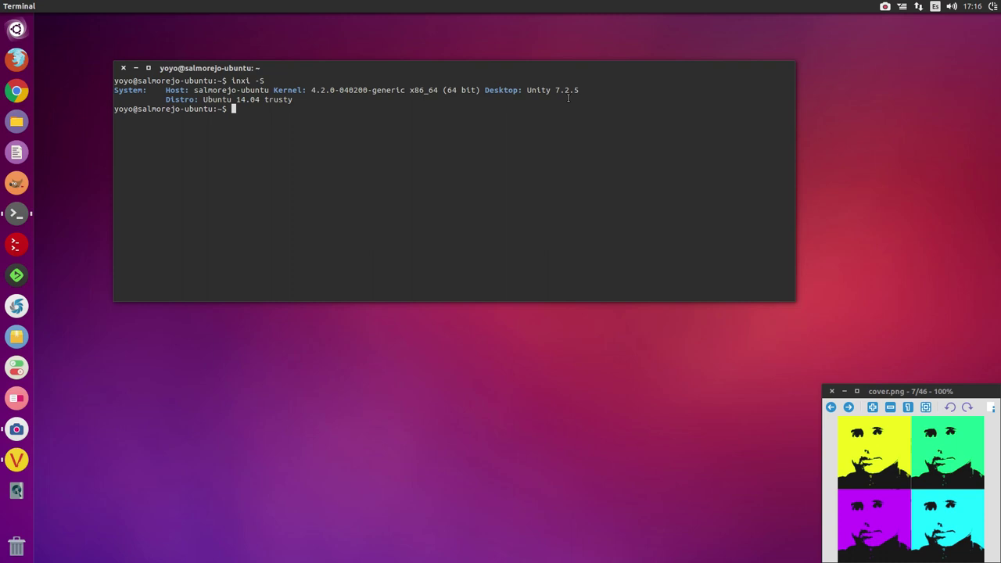
left_click_drag(553, 72, 504, 93)
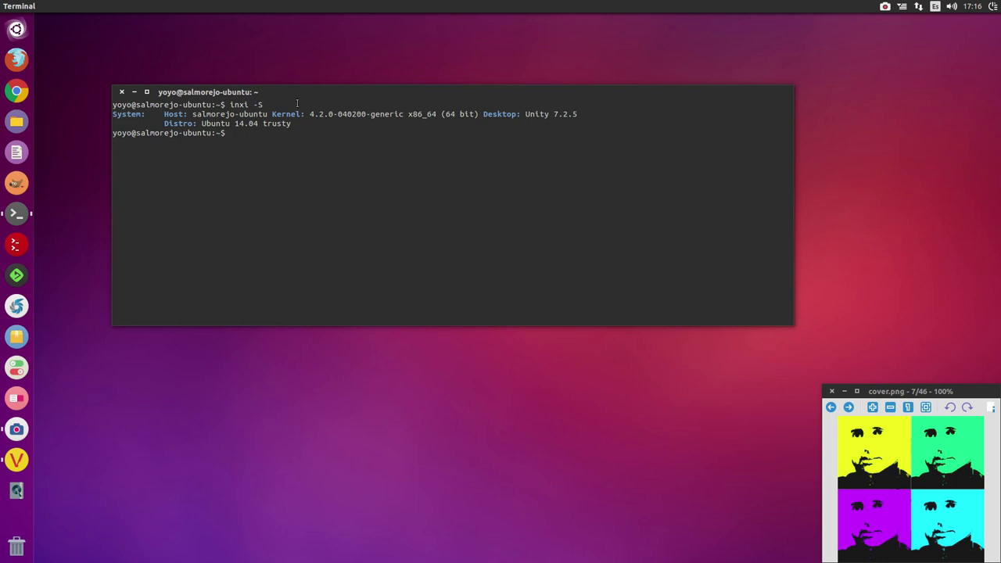
left_click_drag(306, 89, 359, 56)
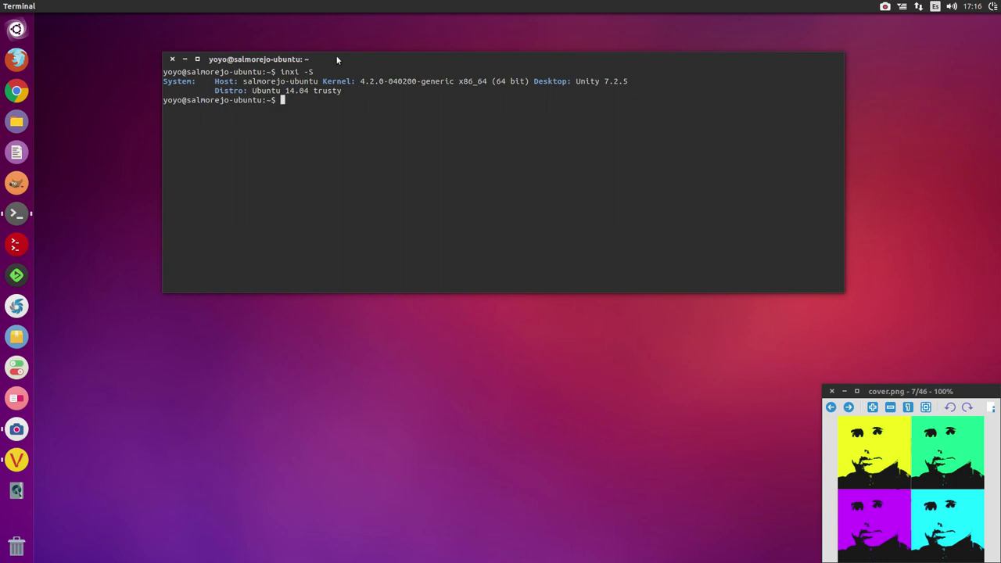
left_click_drag(335, 60, 270, 105)
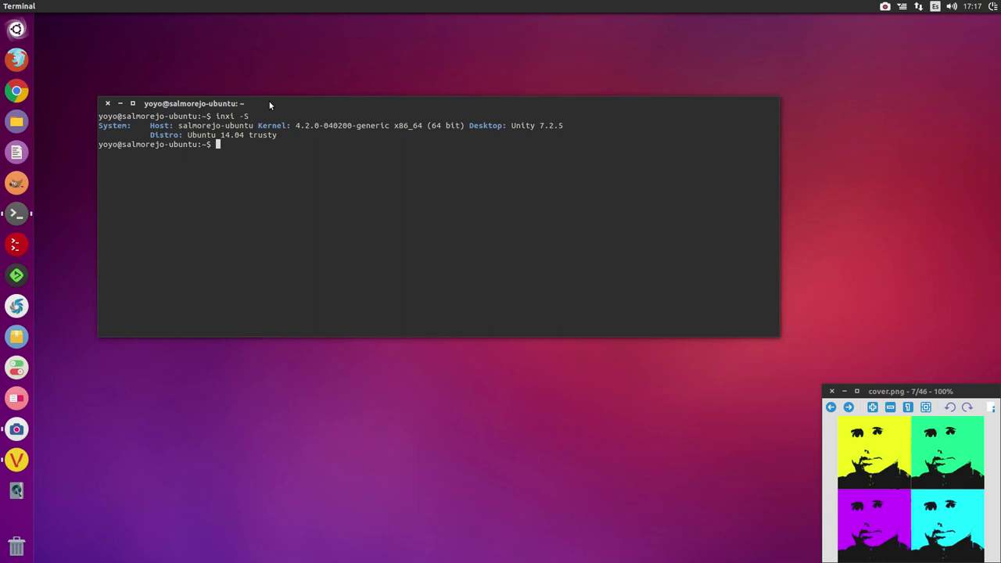
left_click_drag(365, 107, 361, 61)
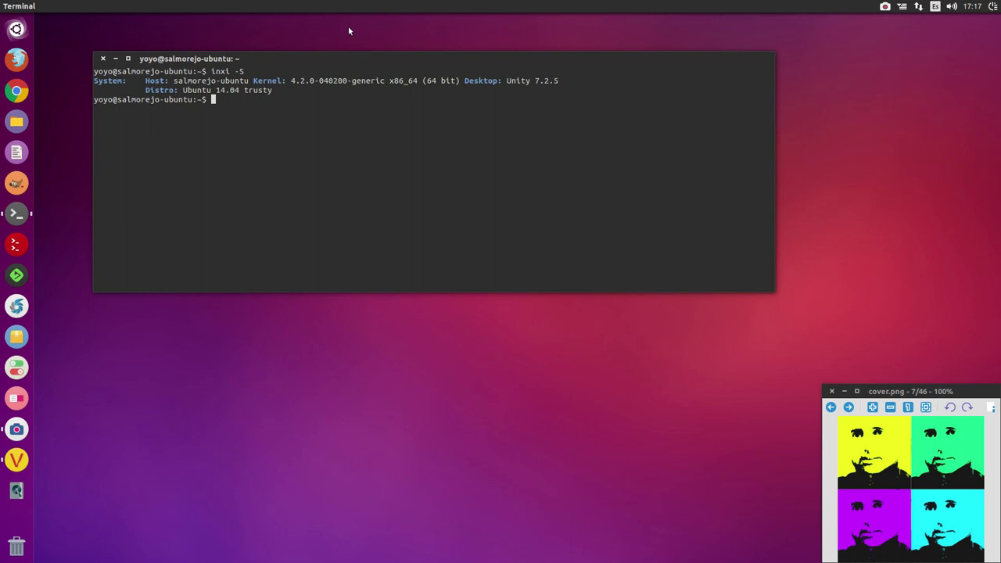
left_click(103, 58)
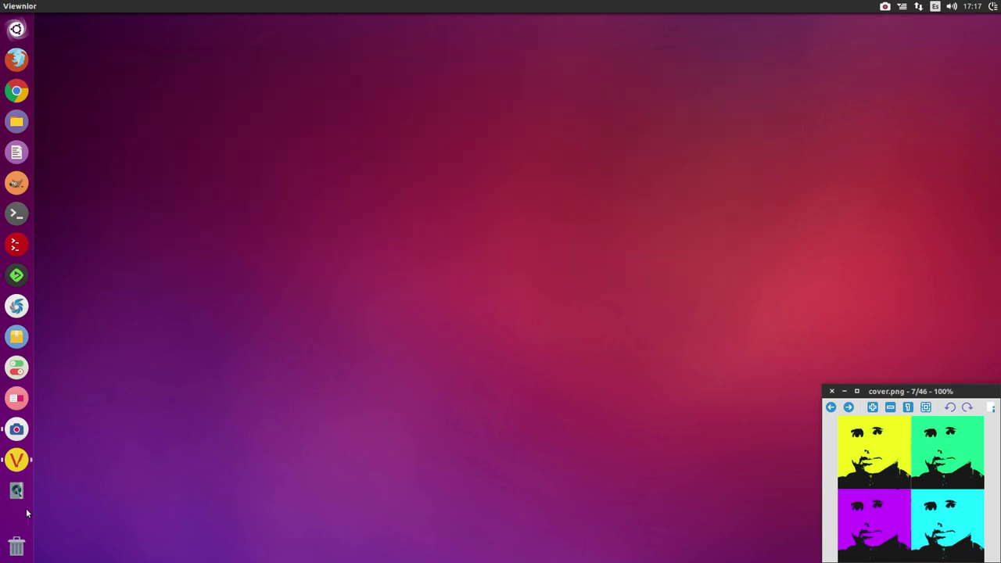
Remove Google Chrome from the launcher.
right_click(21, 95)
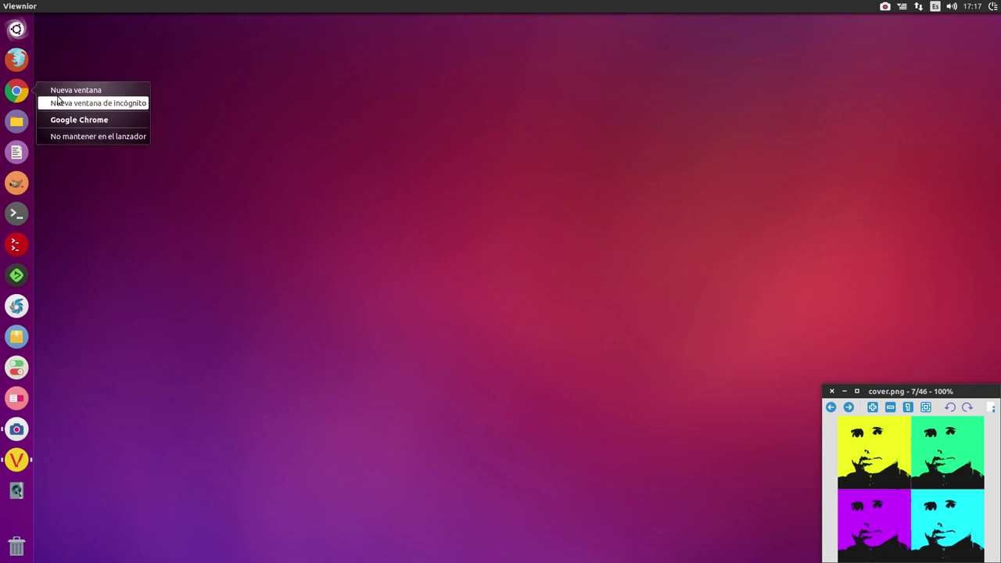
left_click(93, 140)
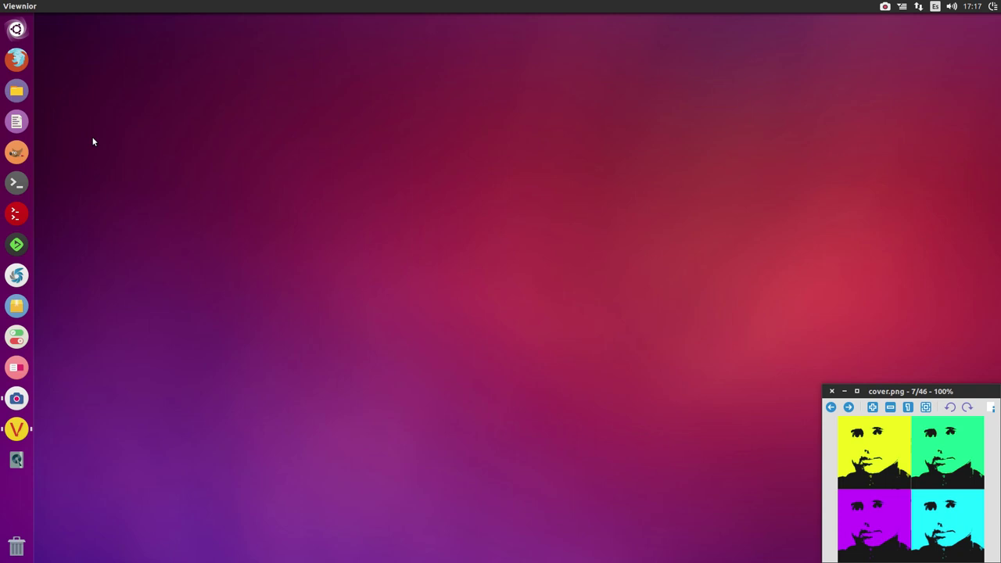
Add Google Chrome from the Dash back to the launcher between Firefox and Files, and close the Dash.
left_click(27, 31)
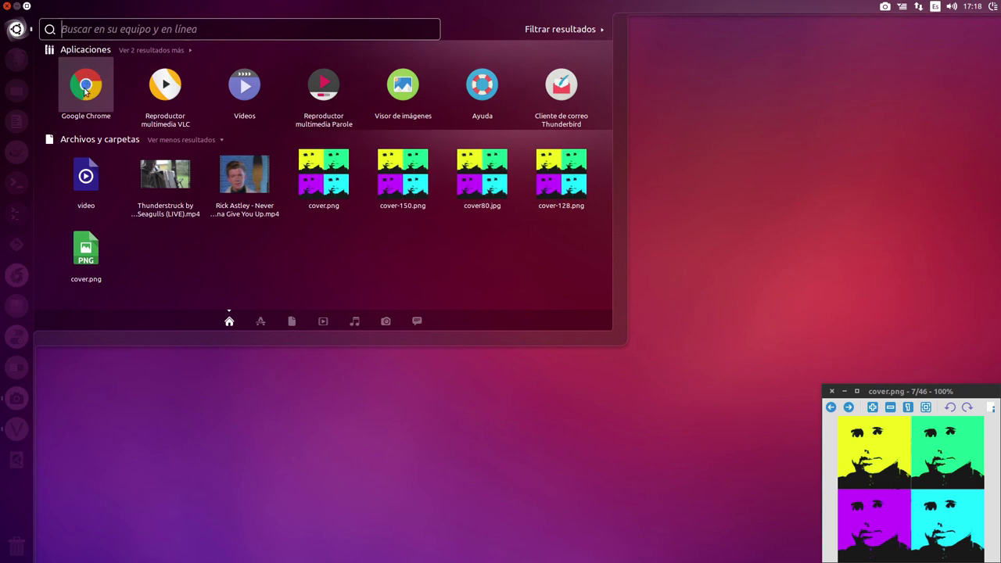
left_click_drag(86, 90, 11, 84)
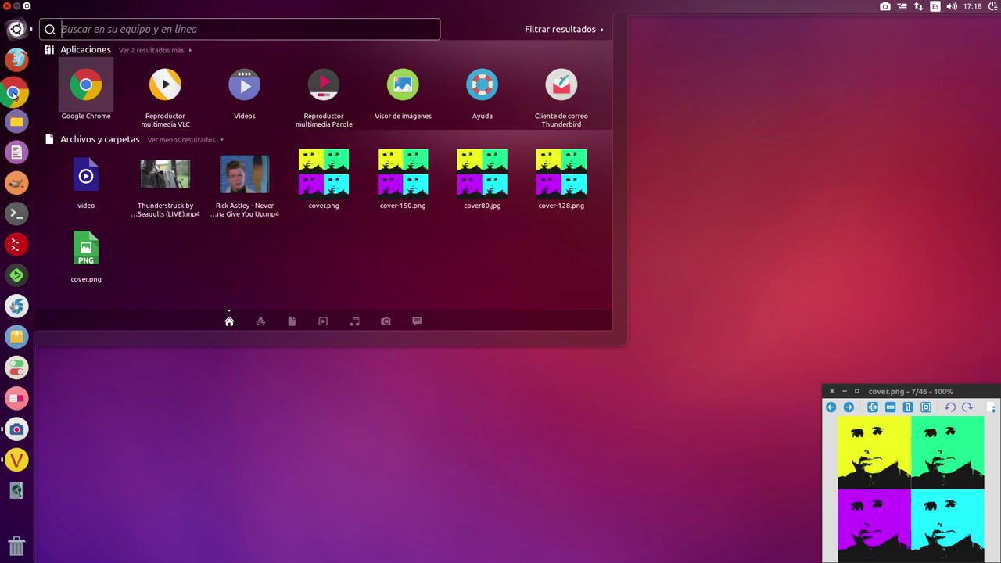
left_click(251, 433)
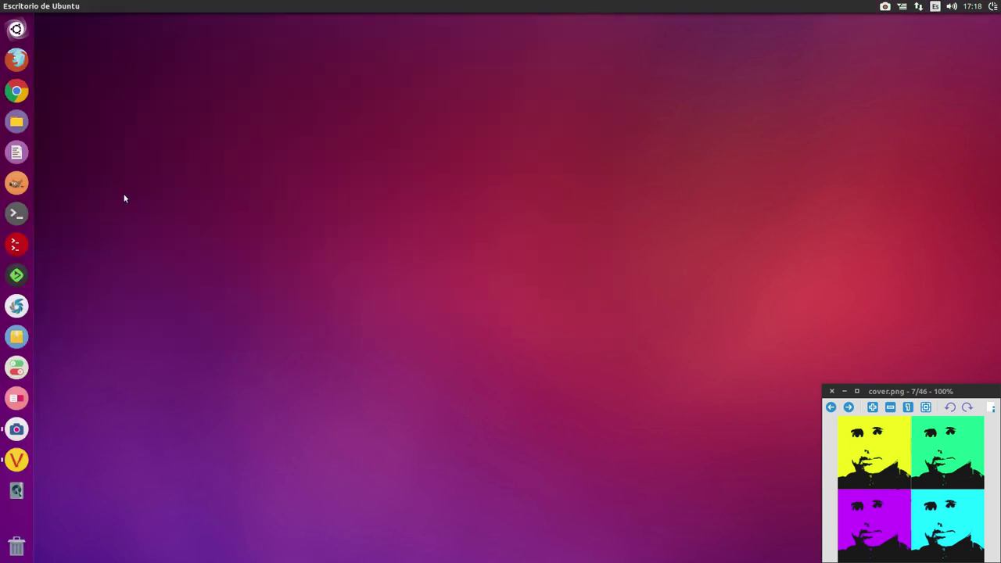
Remove Google Chrome from the launcher and start it from the Dash.
right_click(21, 92)
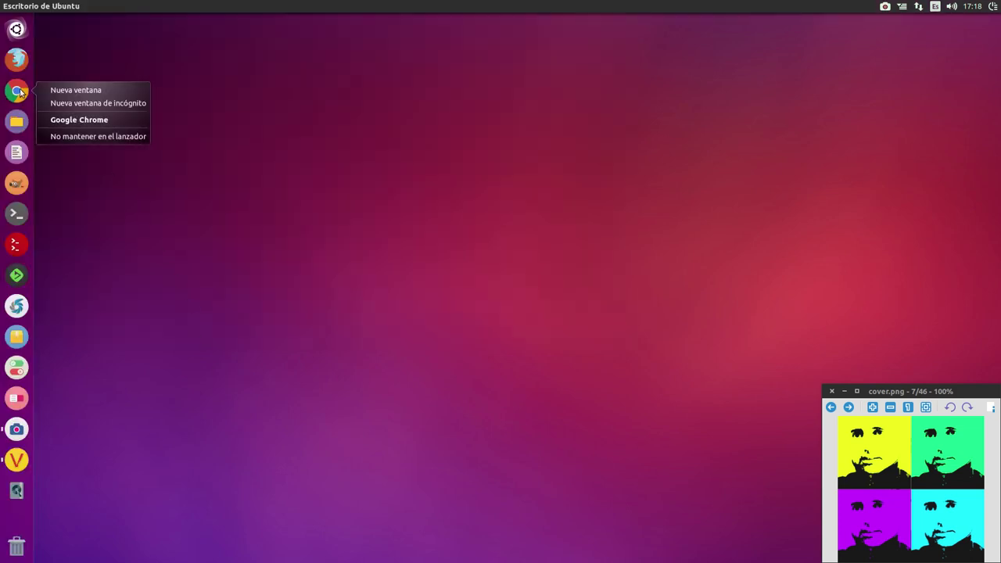
left_click(64, 138)
left_click(19, 31)
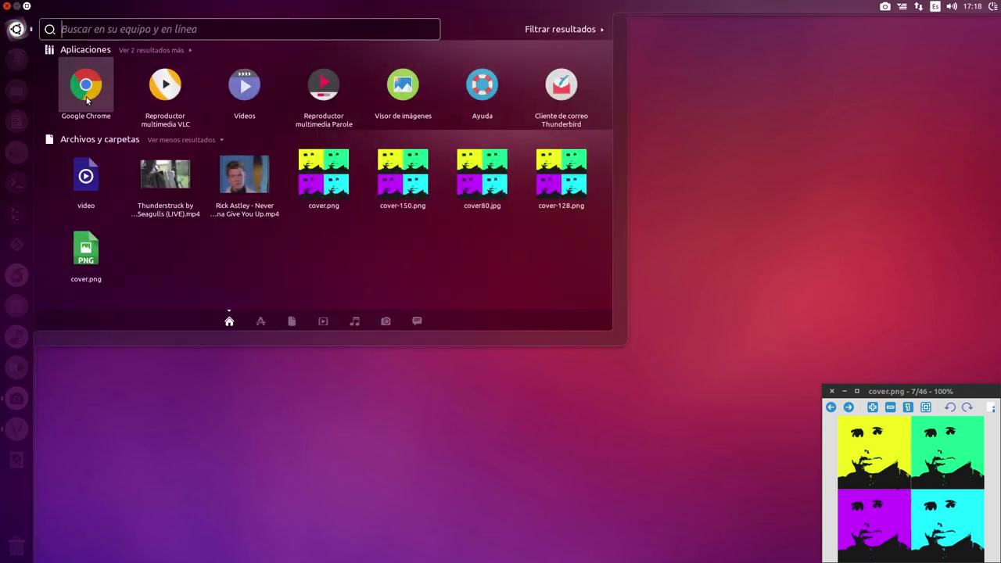
left_click(87, 99)
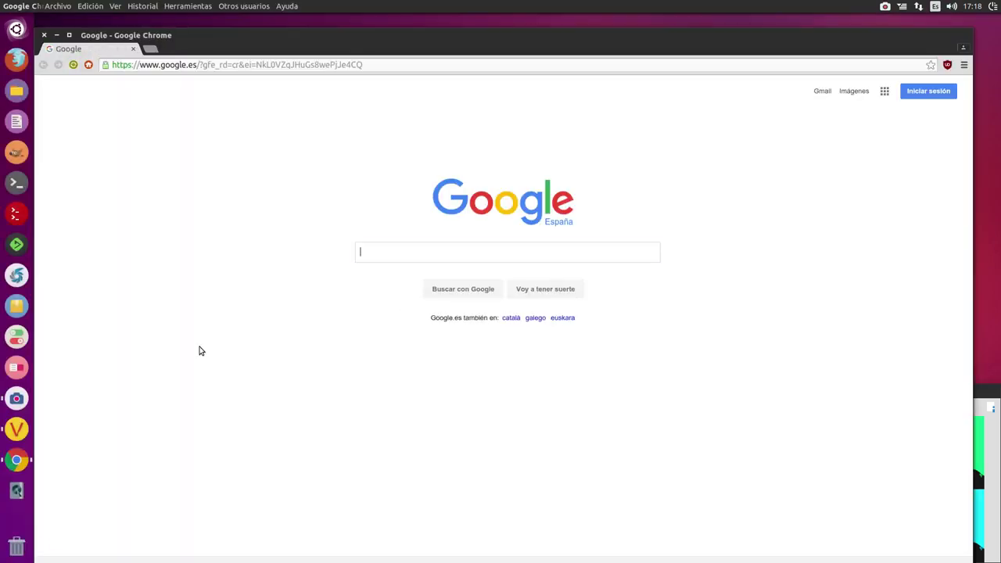
Keep the running Google Chrome in the launcher, close its window, and move its icon between Firefox and Files.
right_click(17, 463)
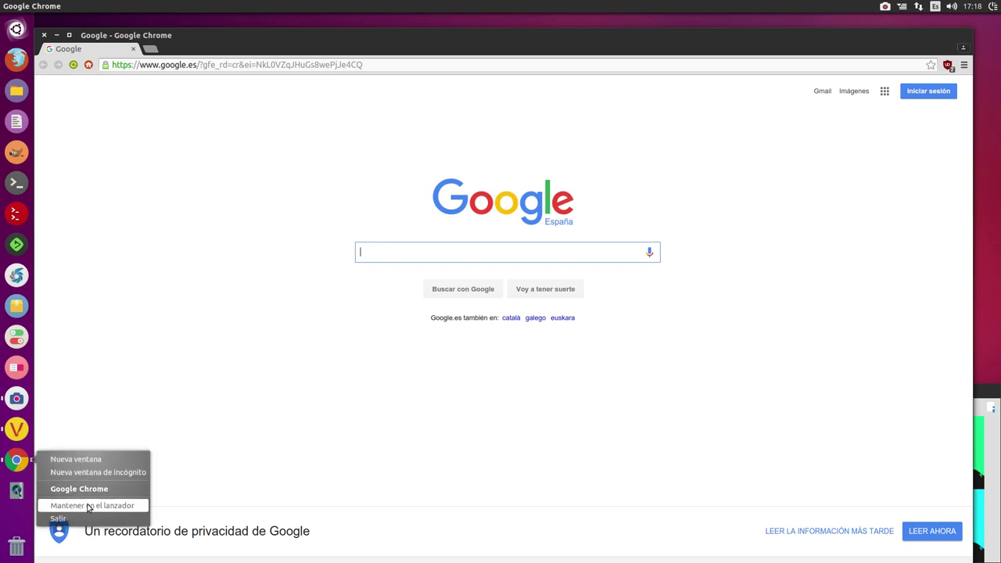
left_click(89, 504)
left_click(44, 35)
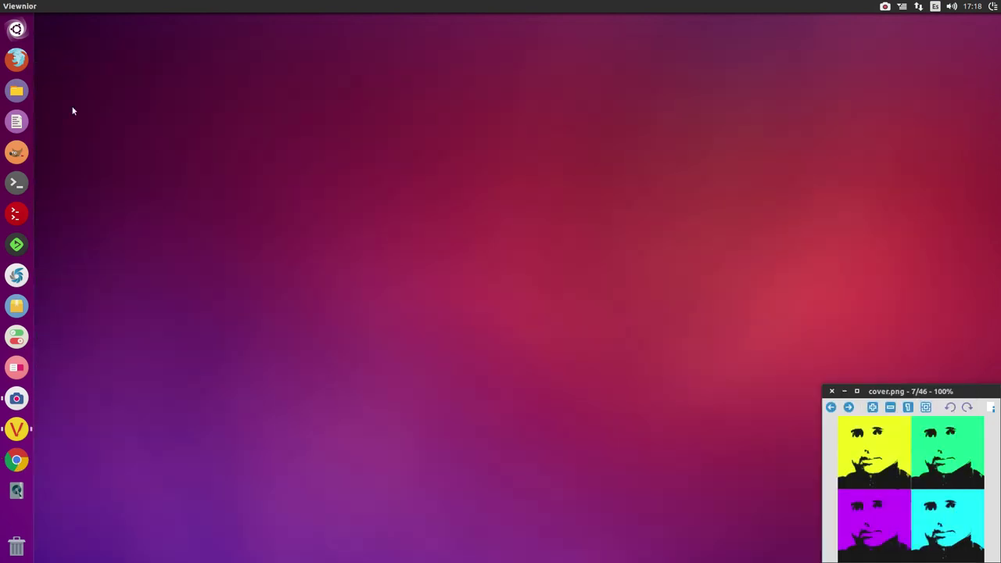
left_click_drag(17, 460, 17, 88)
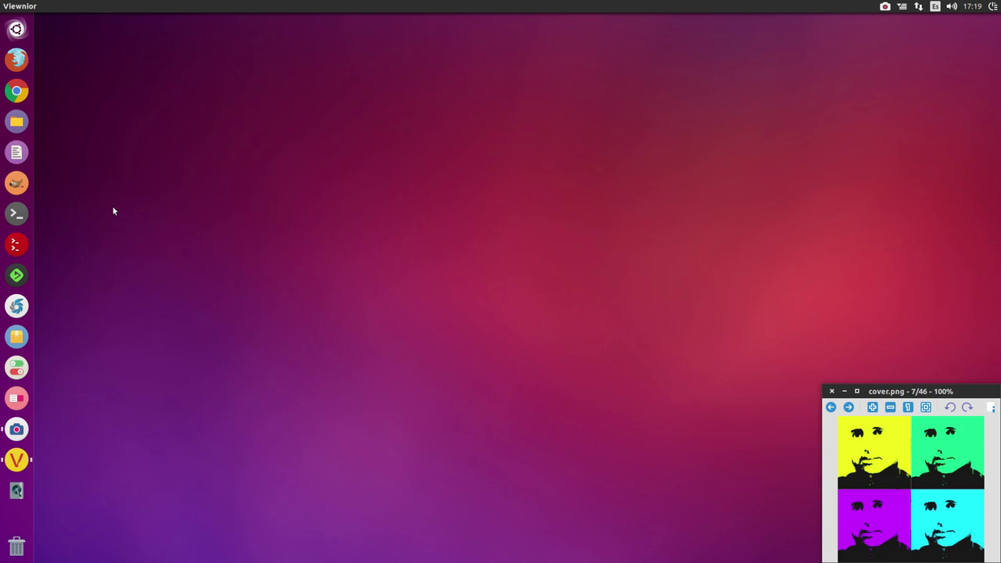
Open the Dash and view its home, applications, and files and folders sections.
left_click(11, 33)
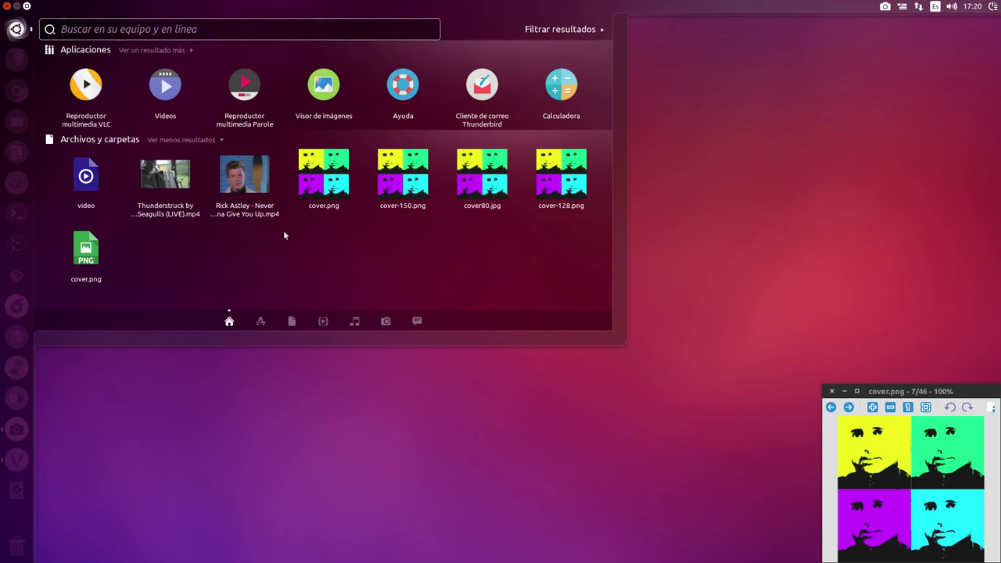
left_click(260, 321)
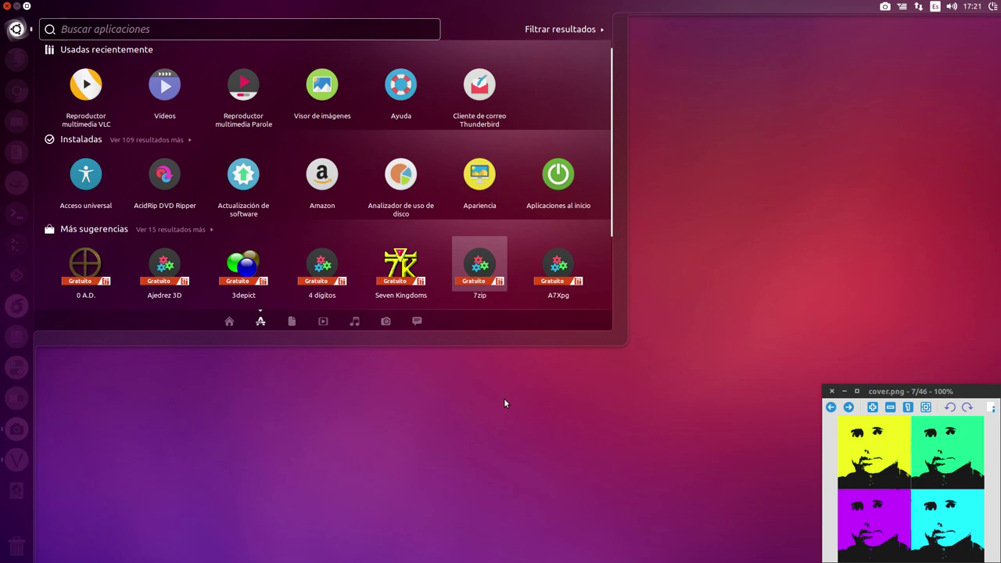
left_click(229, 322)
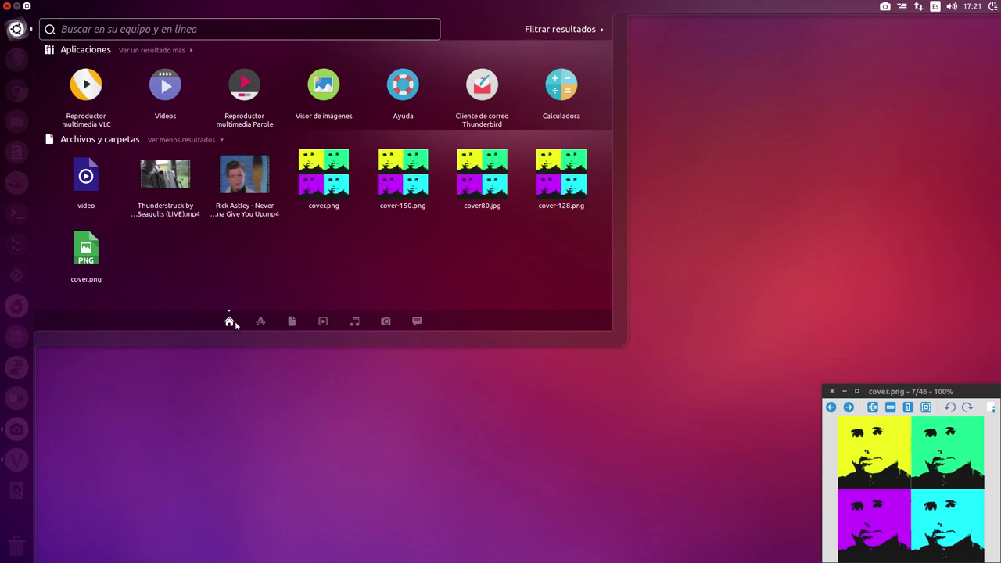
left_click(261, 322)
left_click(292, 322)
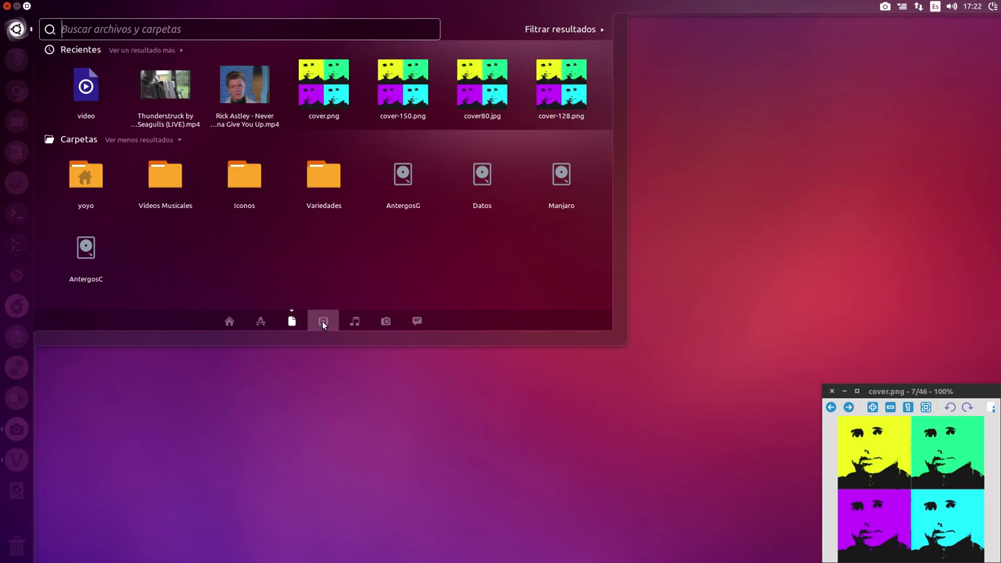
Browse the online videos in the Dash and view the music, photos and social sections.
left_click(323, 321)
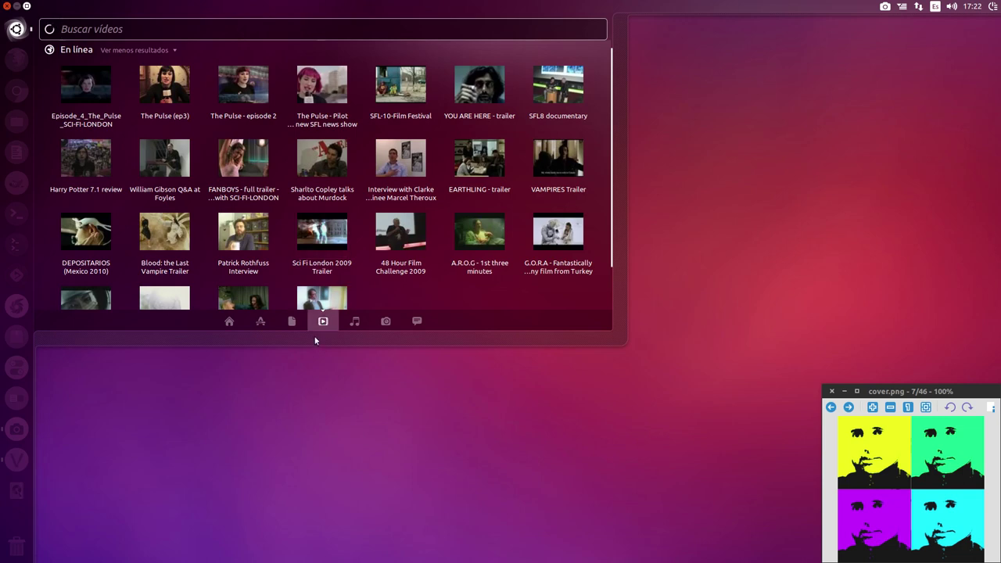
scroll(325, 293, "down", 1)
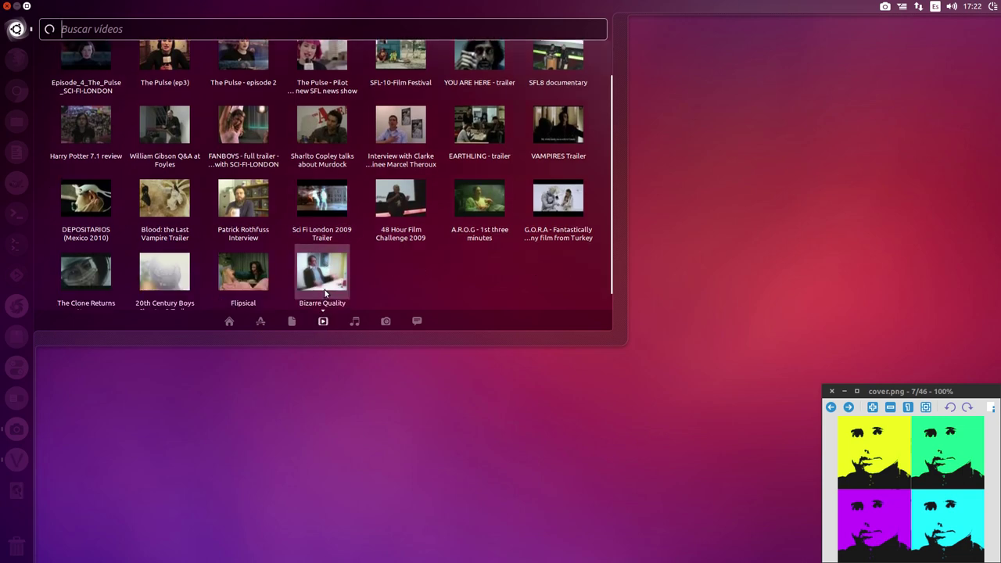
scroll(324, 286, "up", 1)
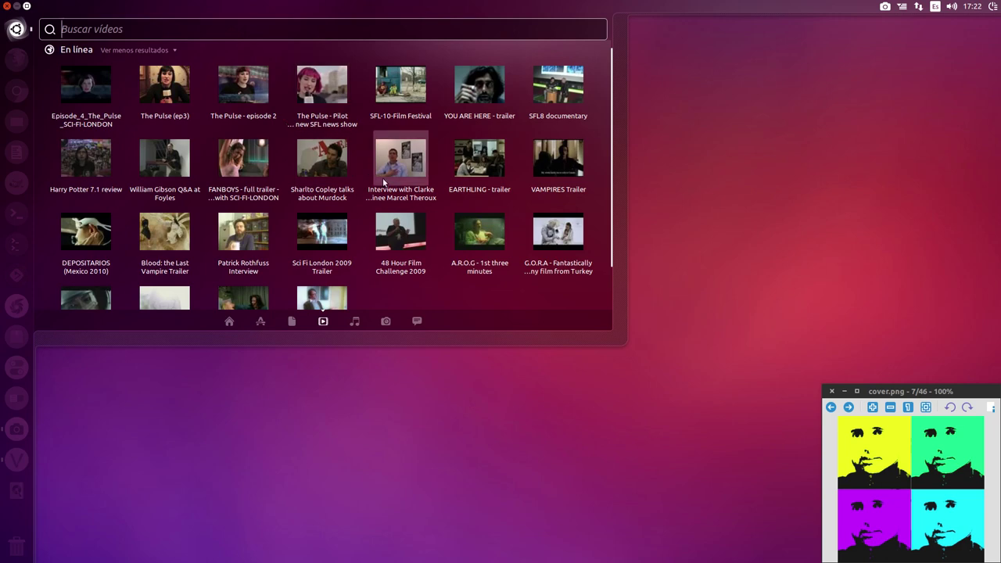
left_click(357, 325)
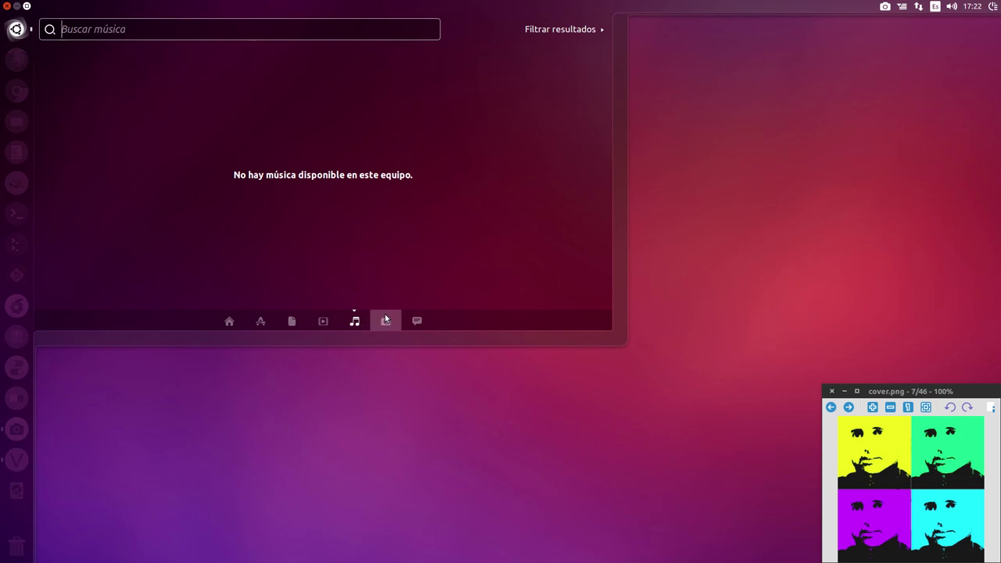
left_click(388, 325)
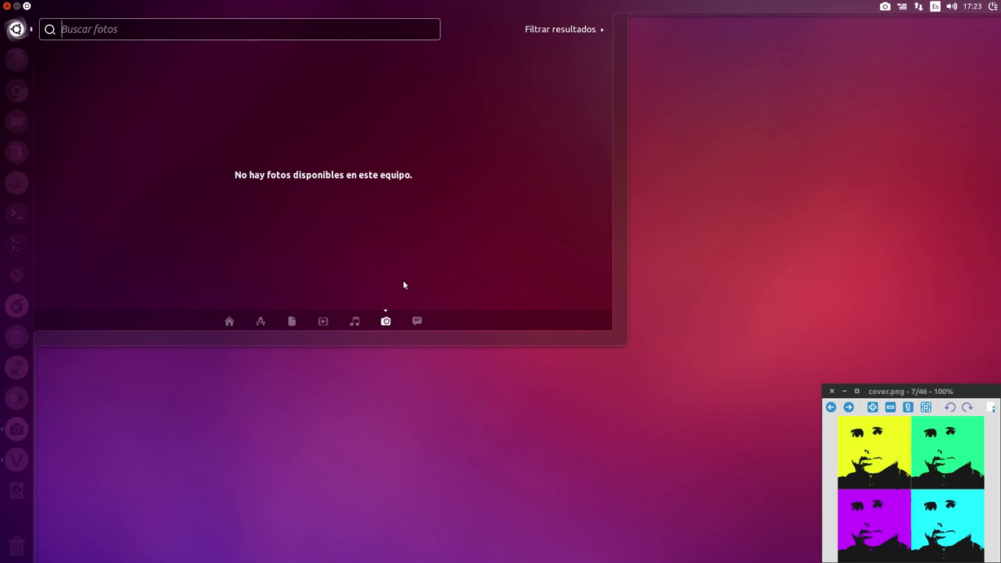
left_click(416, 321)
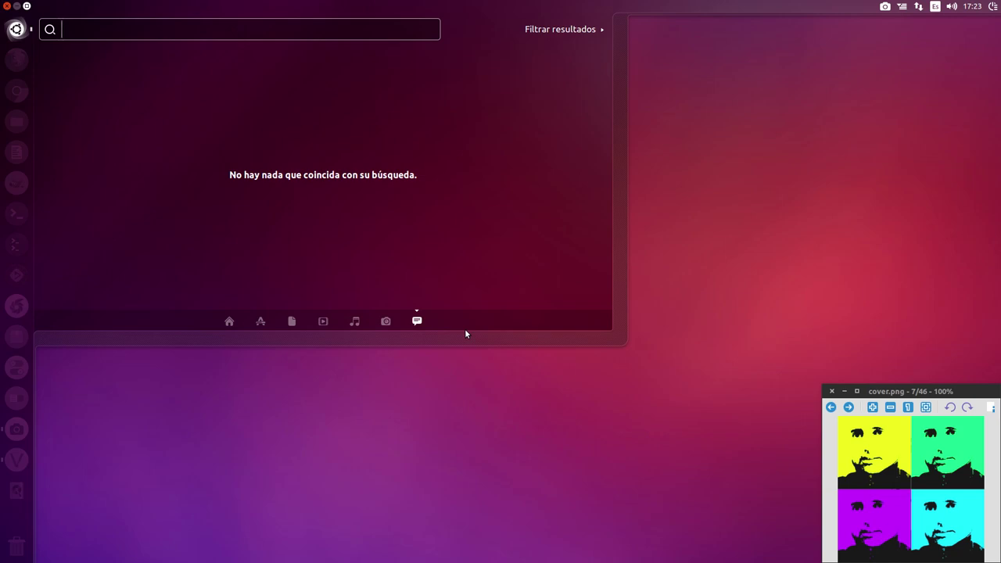
Show the result filters of the social section and revisit the music and videos sections.
left_click(563, 33)
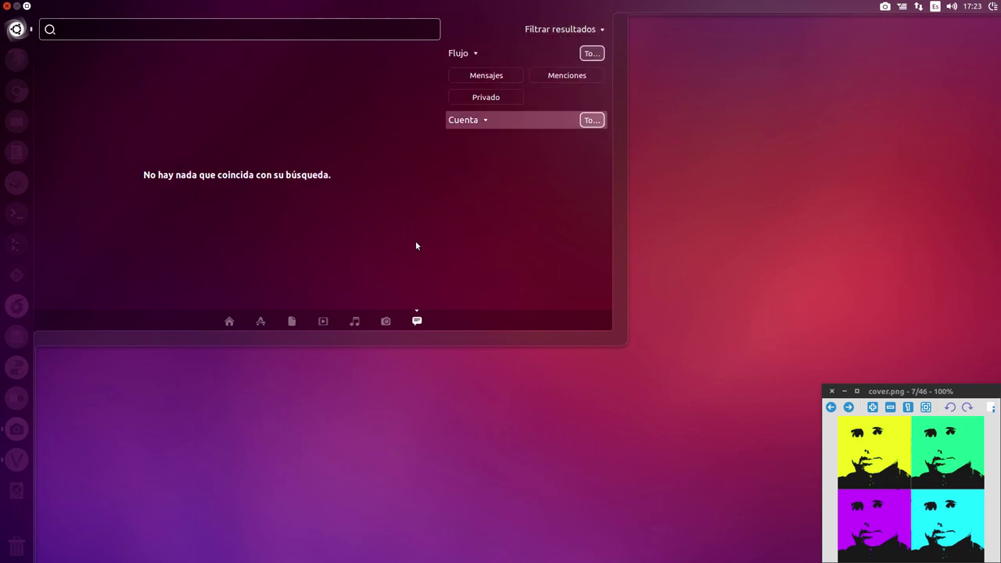
left_click(365, 316)
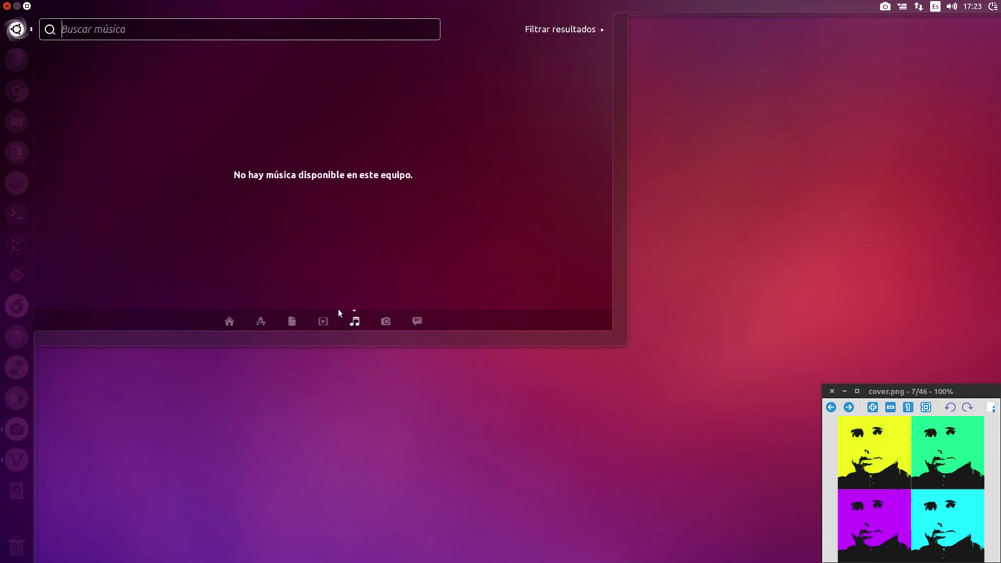
left_click(323, 322)
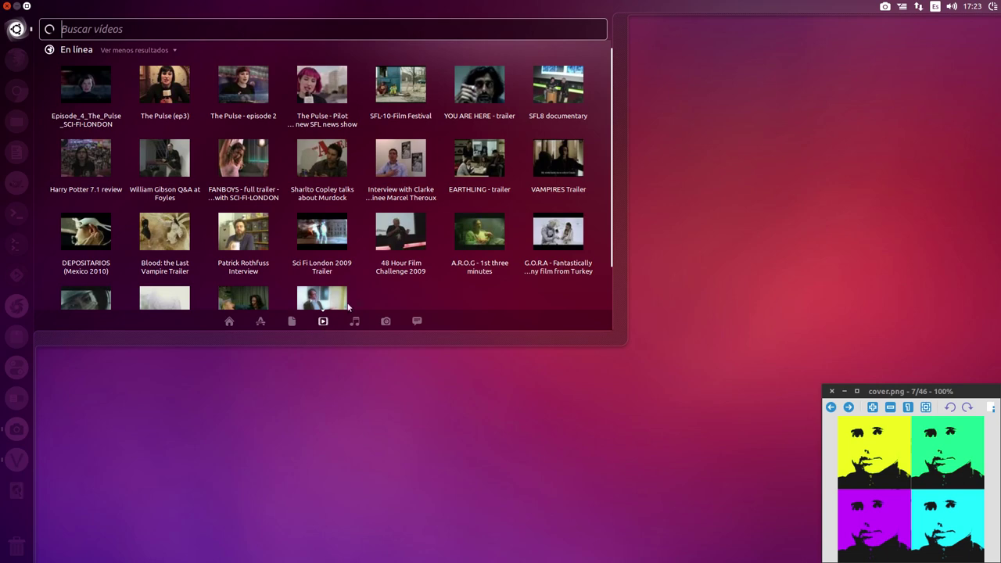
Show the result filters of the applications section and filter by the types Internet, Medios and Personalización.
left_click(260, 321)
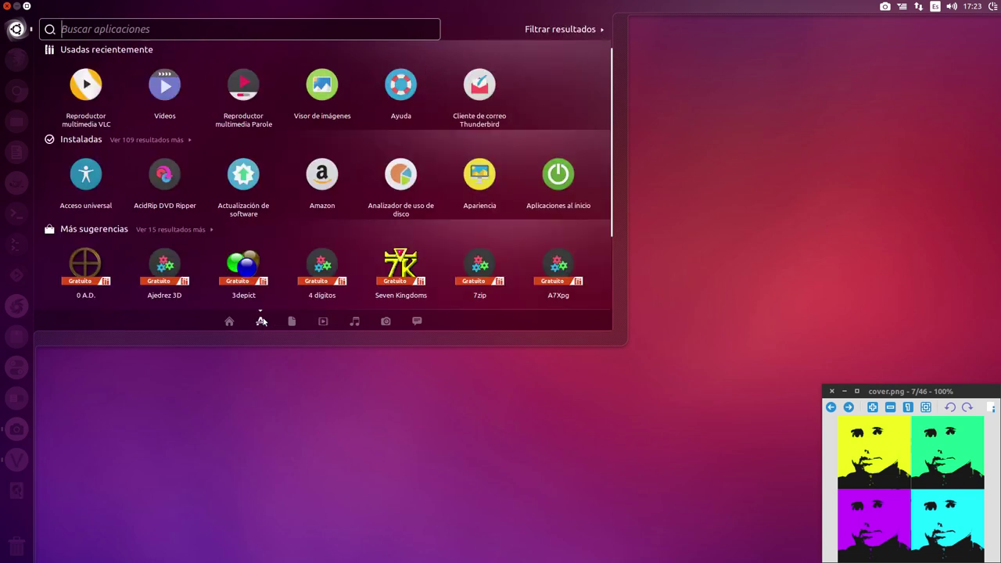
left_click(568, 33)
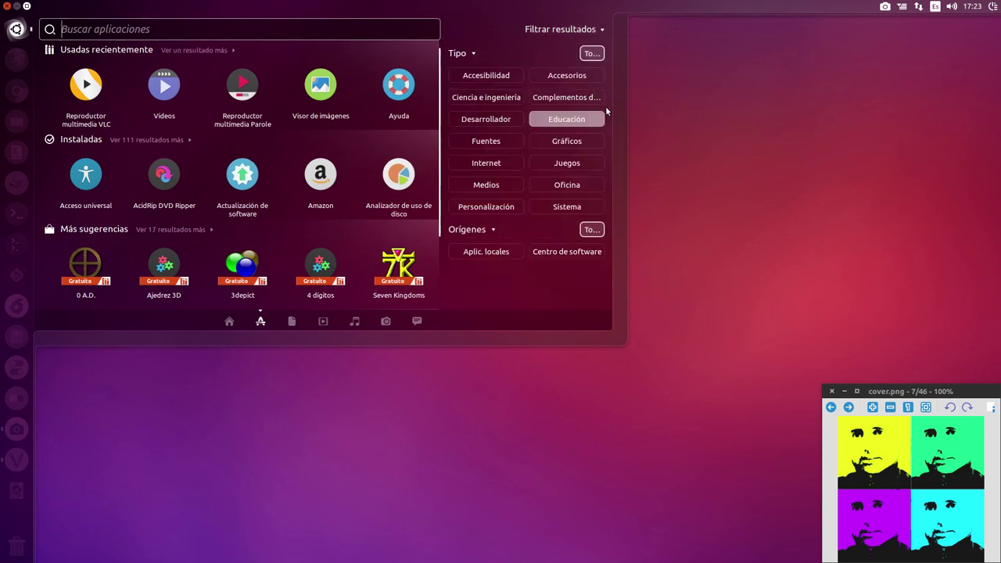
left_click(576, 169)
left_click(502, 165)
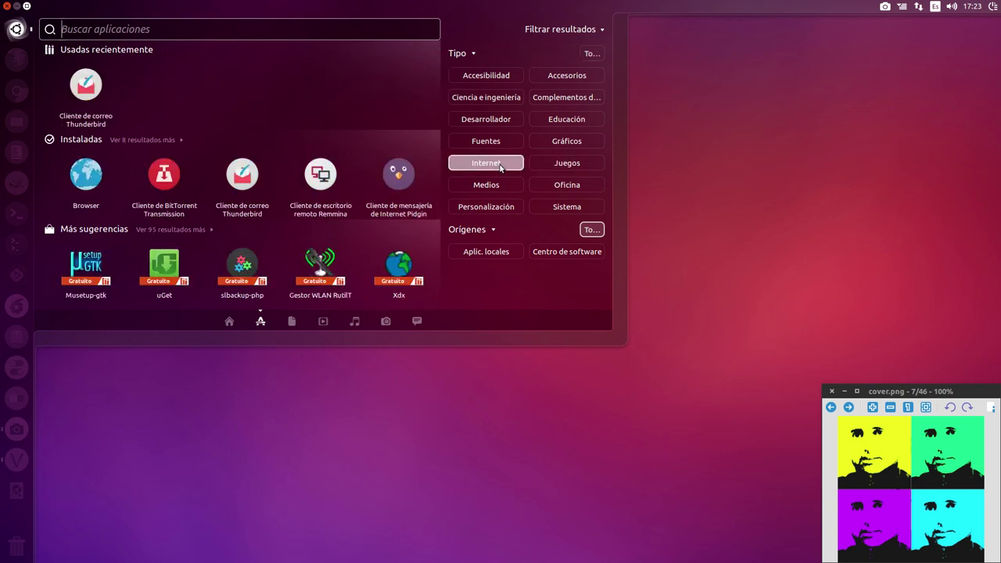
left_click(484, 186)
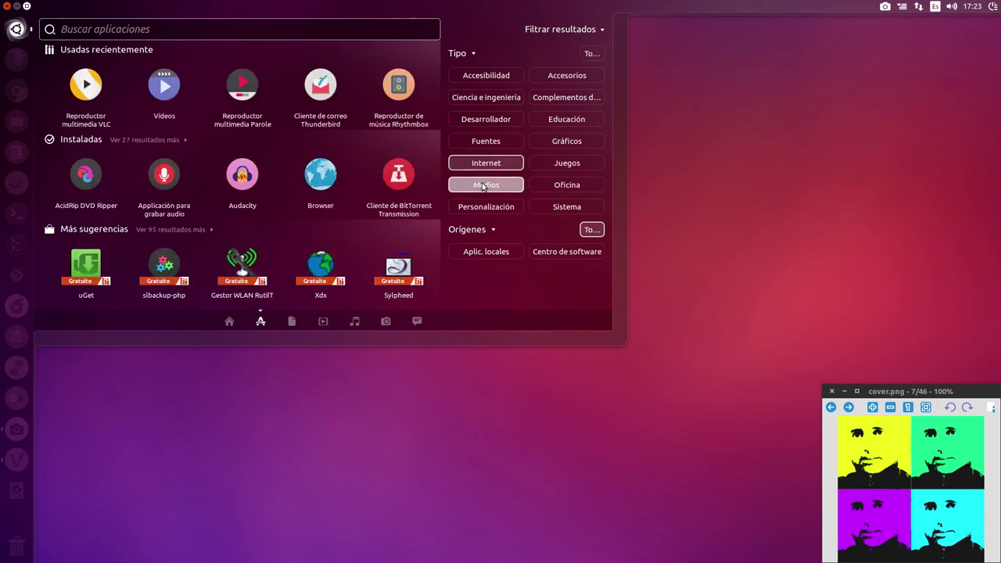
left_click(486, 208)
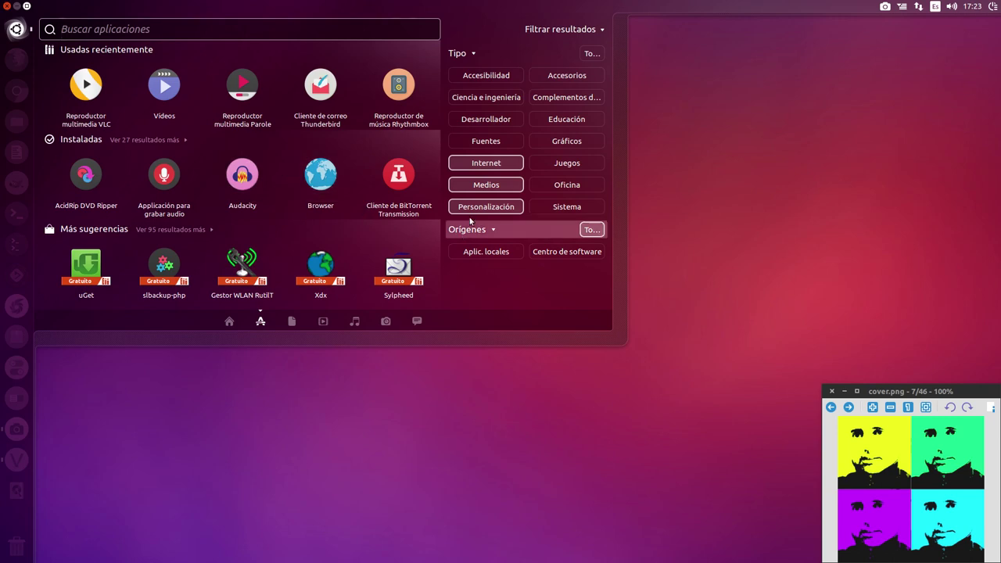
Clear the application type filters and return to the Dash home section.
left_click(486, 162)
left_click(486, 162)
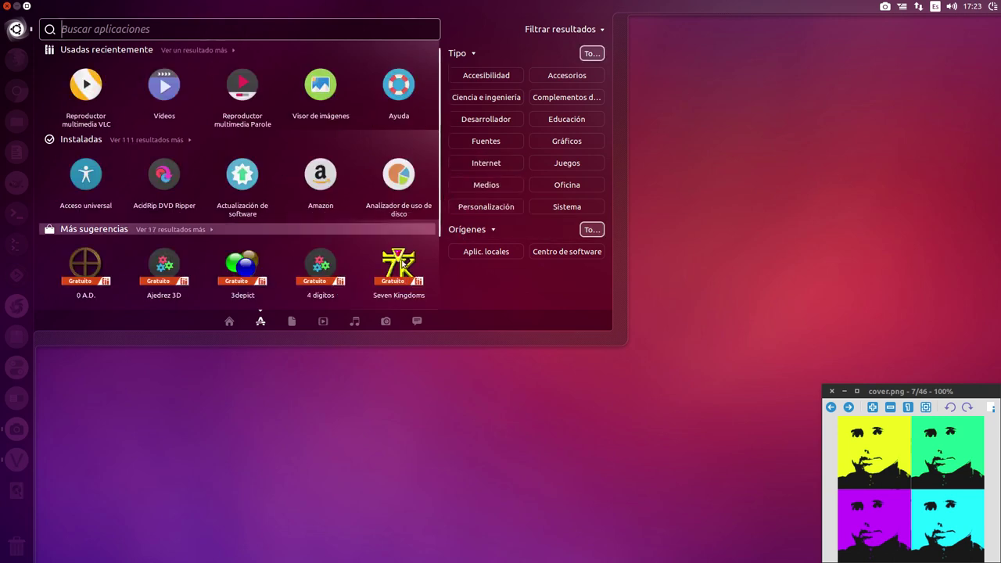
left_click(231, 324)
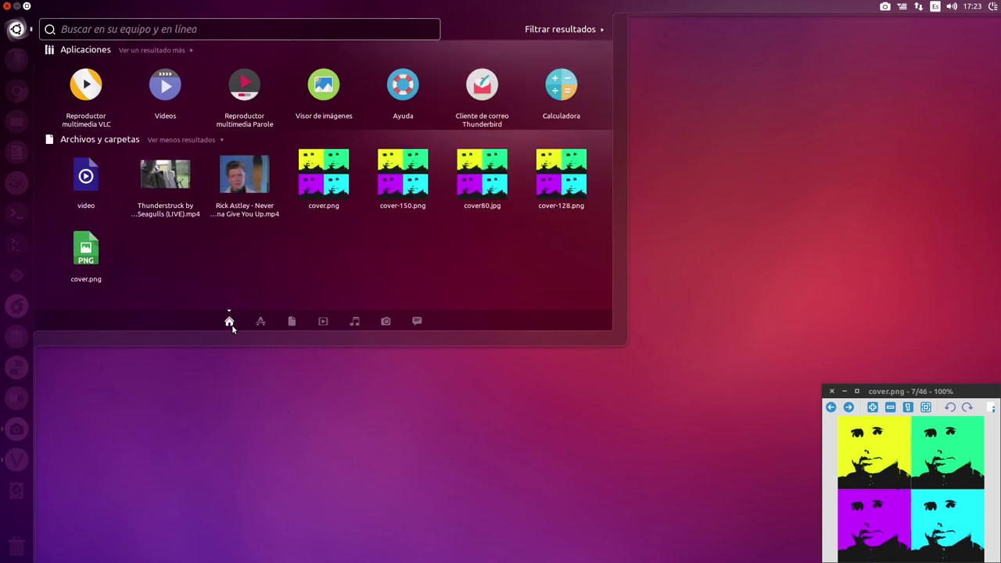
Search the Dash for "si" and for "ssim", and examine the results down to the additional suggestions.
left_click(95, 32)
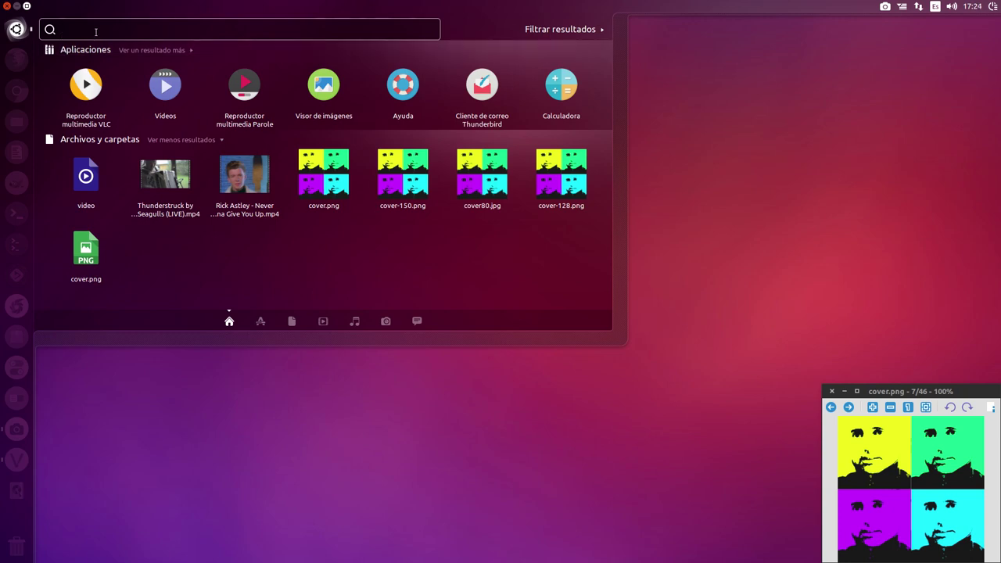
type("si")
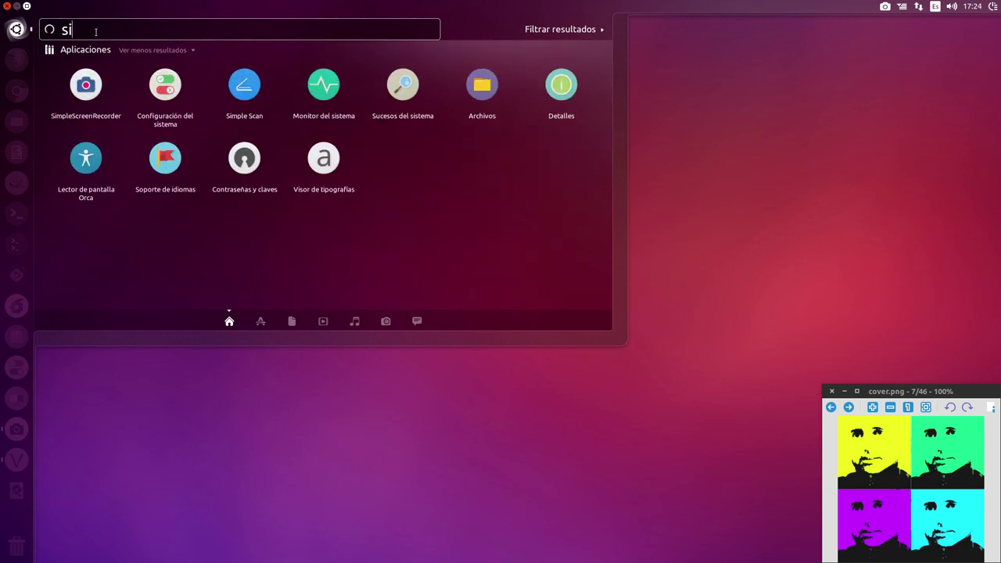
key("BackSpace")
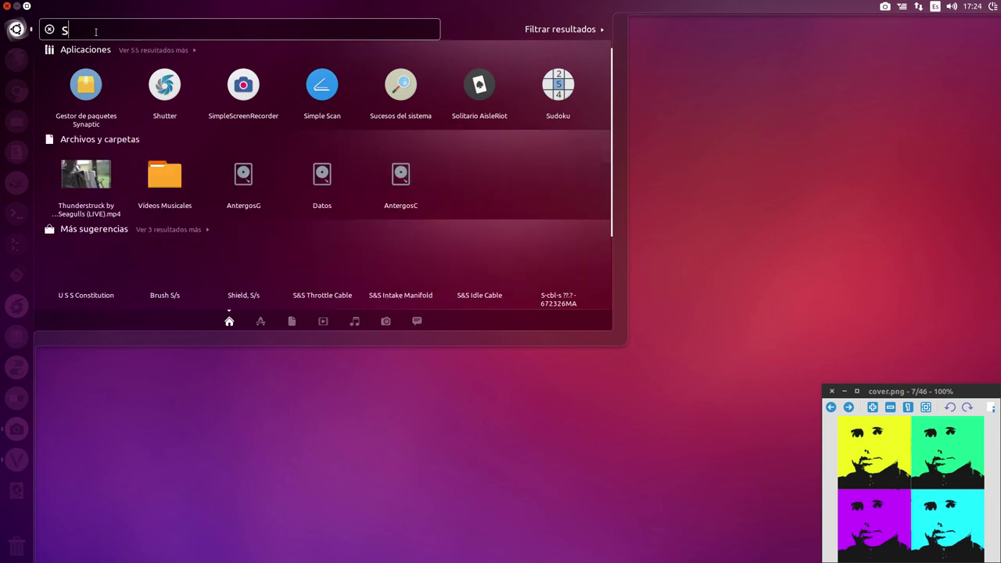
type("sim")
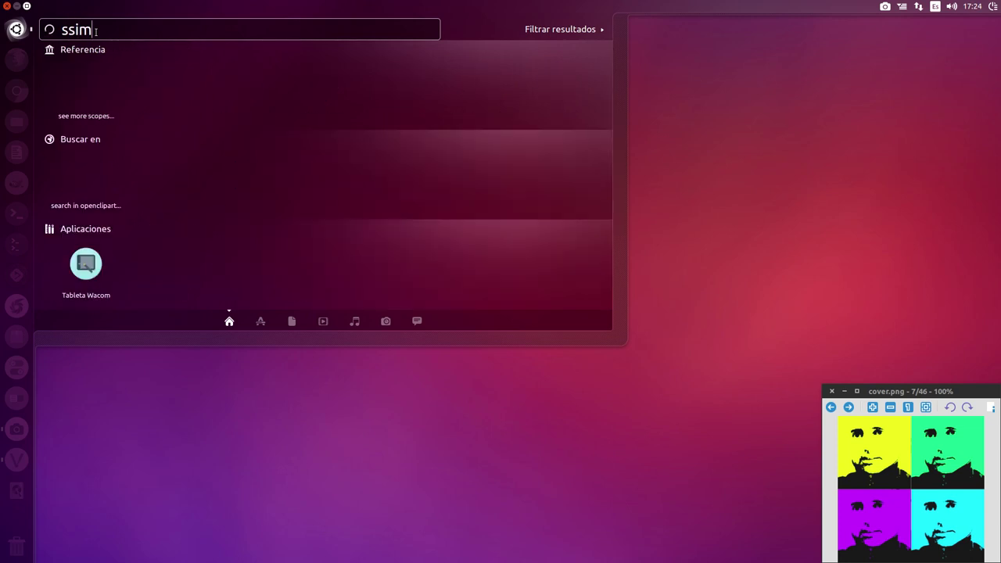
scroll(387, 190, "down", 2)
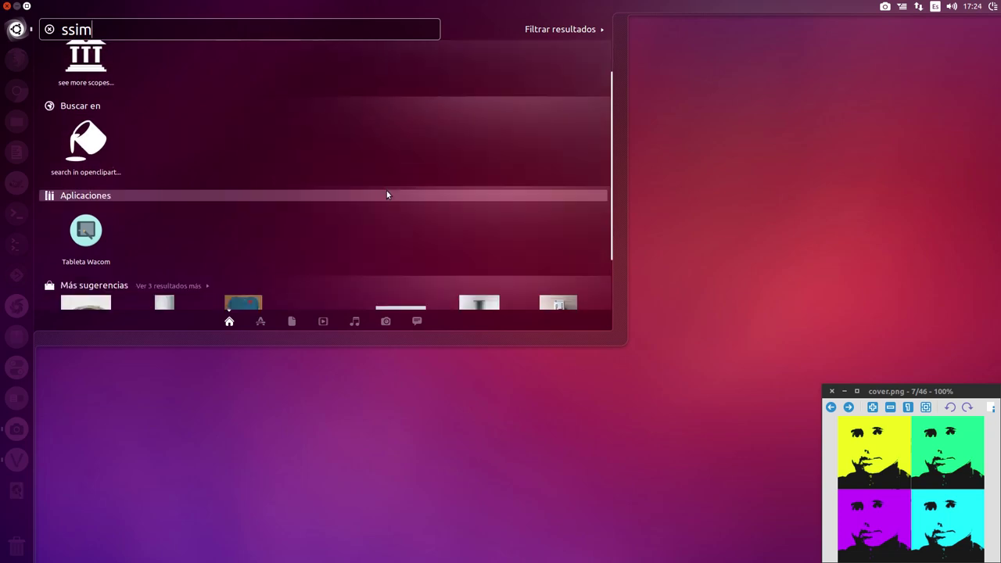
scroll(395, 191, "down", 1)
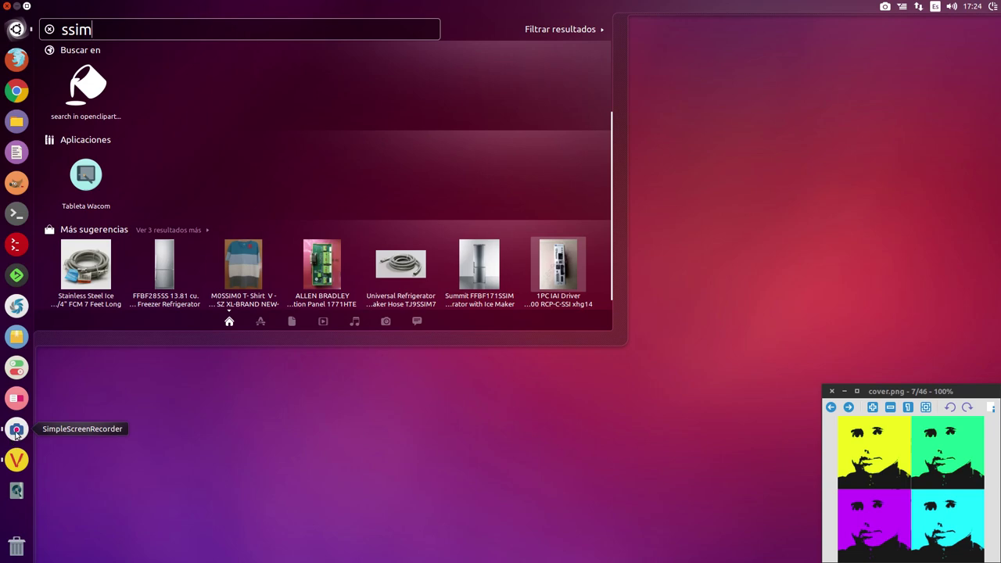
scroll(189, 158, "up", 3)
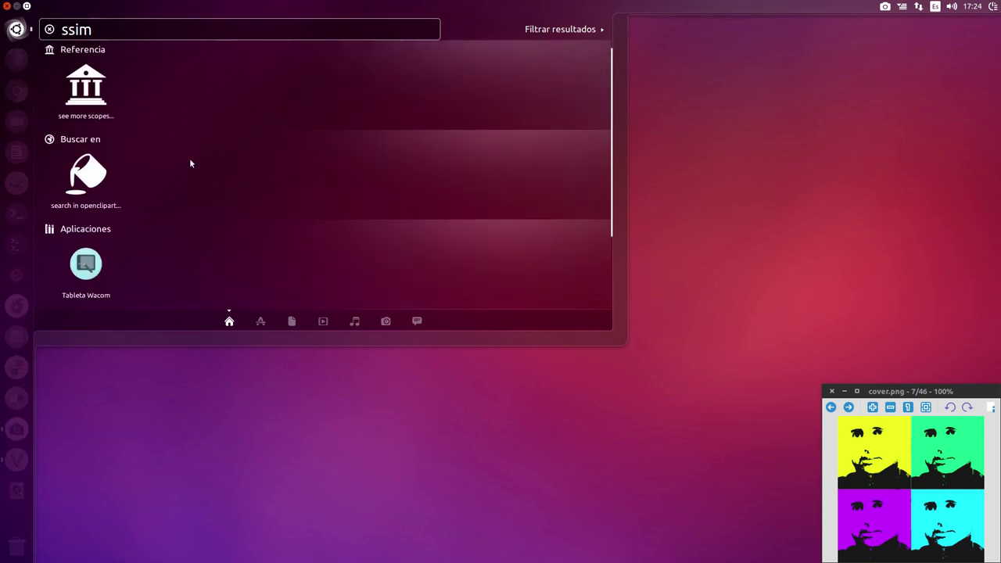
scroll(99, 121, "down", 2)
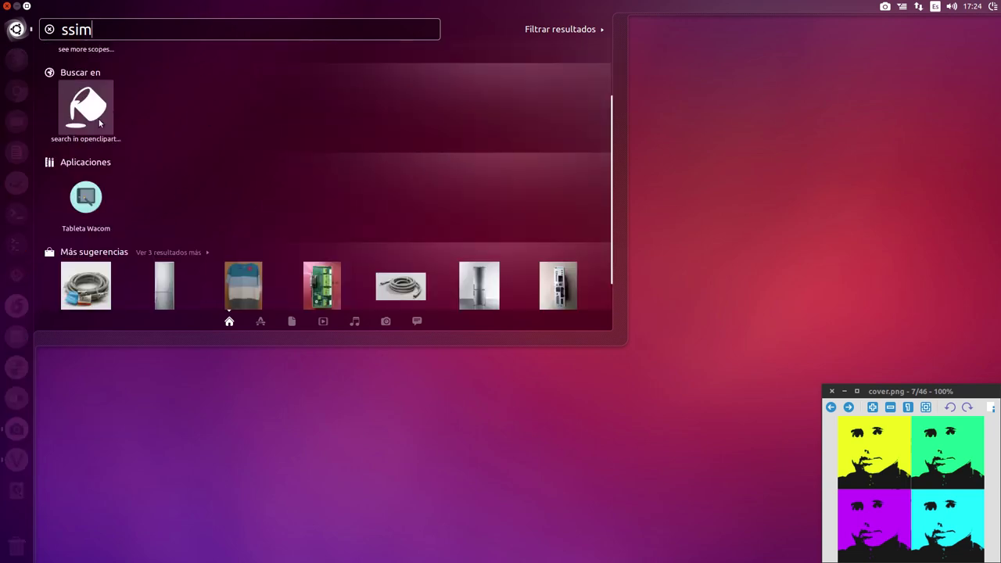
scroll(100, 122, "down", 1)
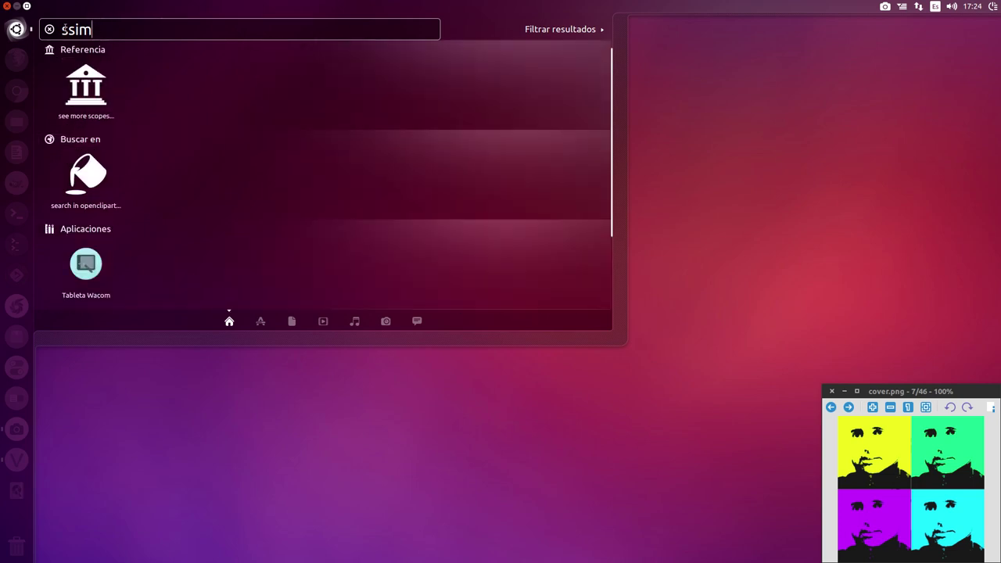
Replace the Dash search text with "s" and then with "ssd".
key("ctrl+a")
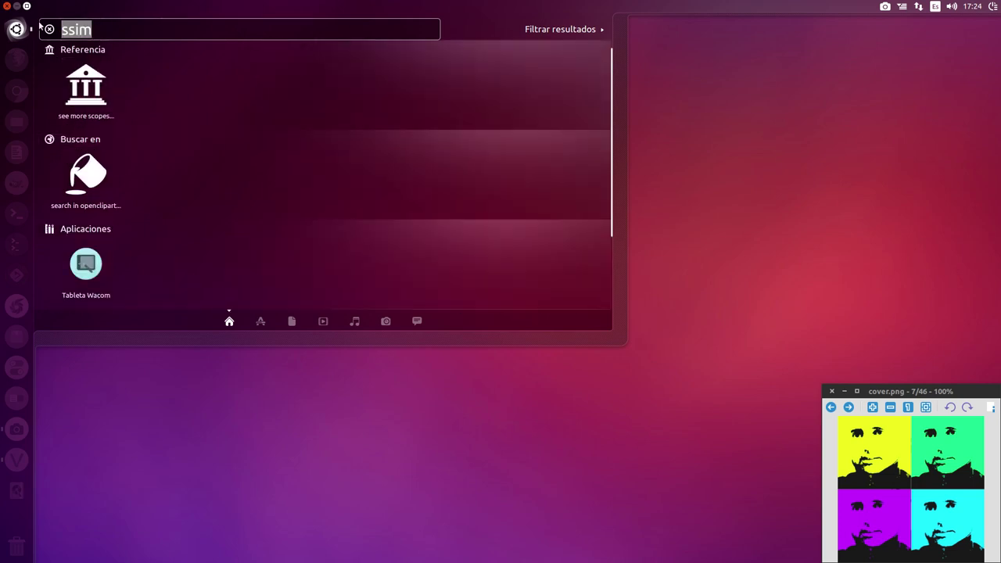
key("BackSpace")
type("s")
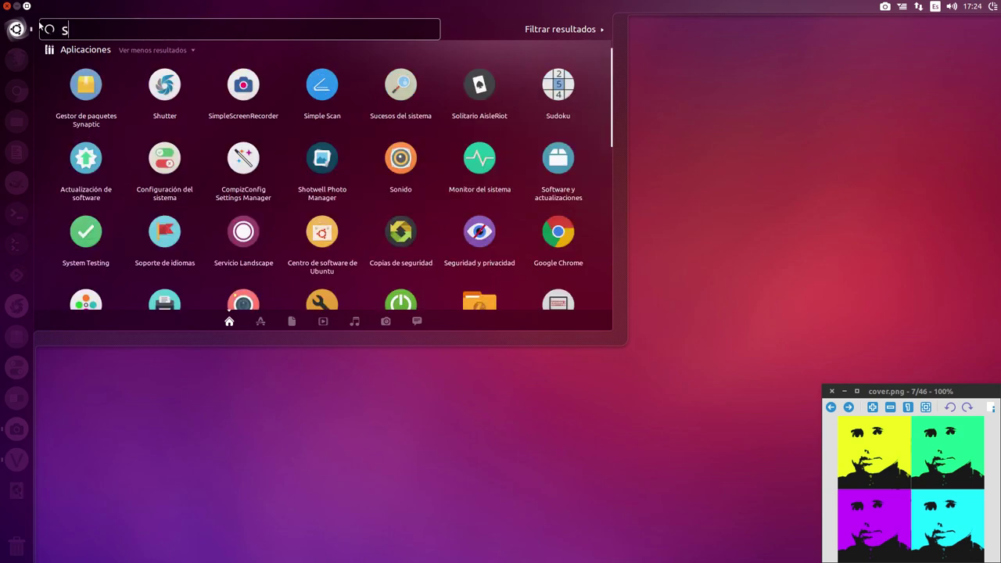
key("BackSpace")
type("ssd")
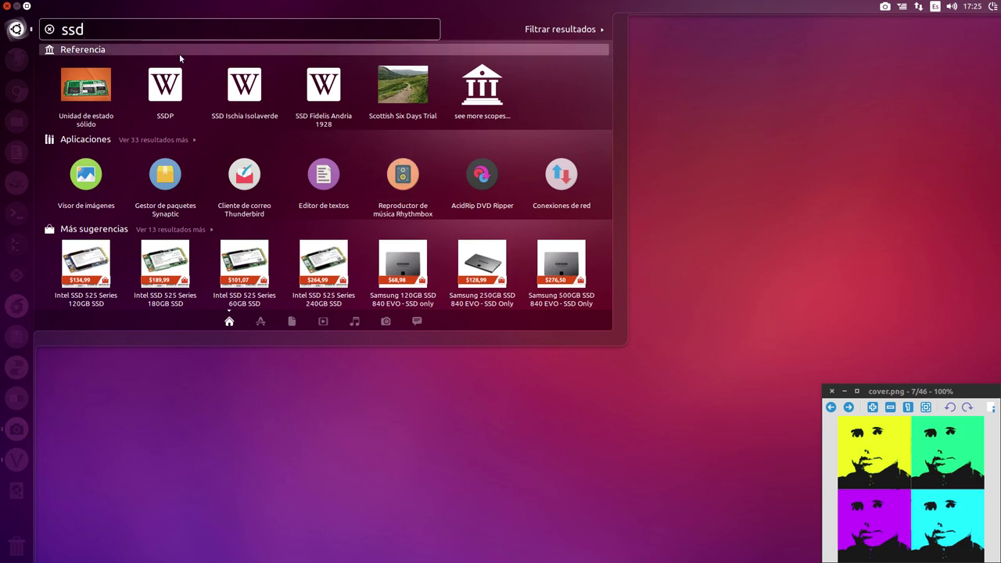
Search the Dash for "yoyo" instead and examine the results down to the "Buscar en" group.
key("BackSpace")
key("BackSpace")
key("BackSpace")
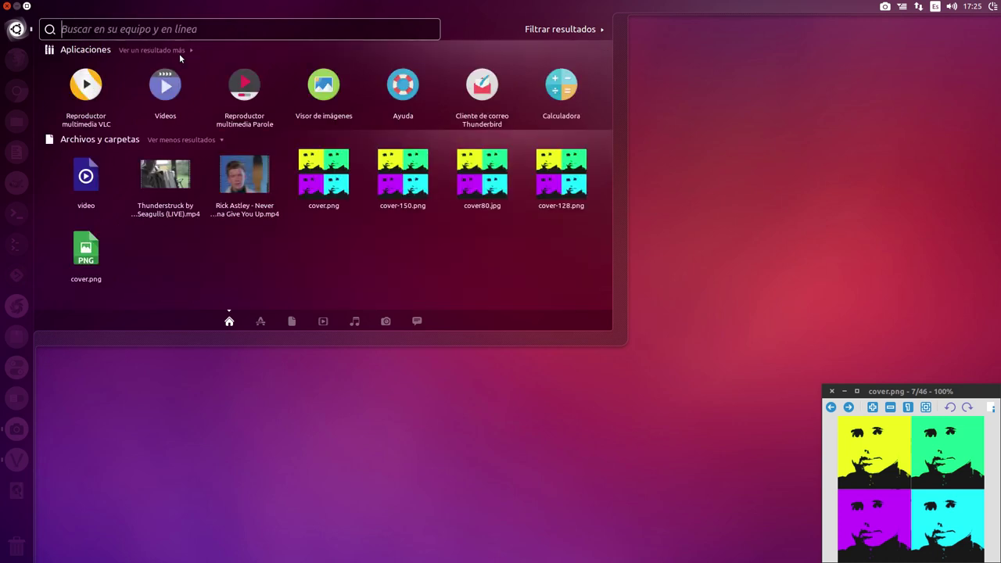
type("yoyo")
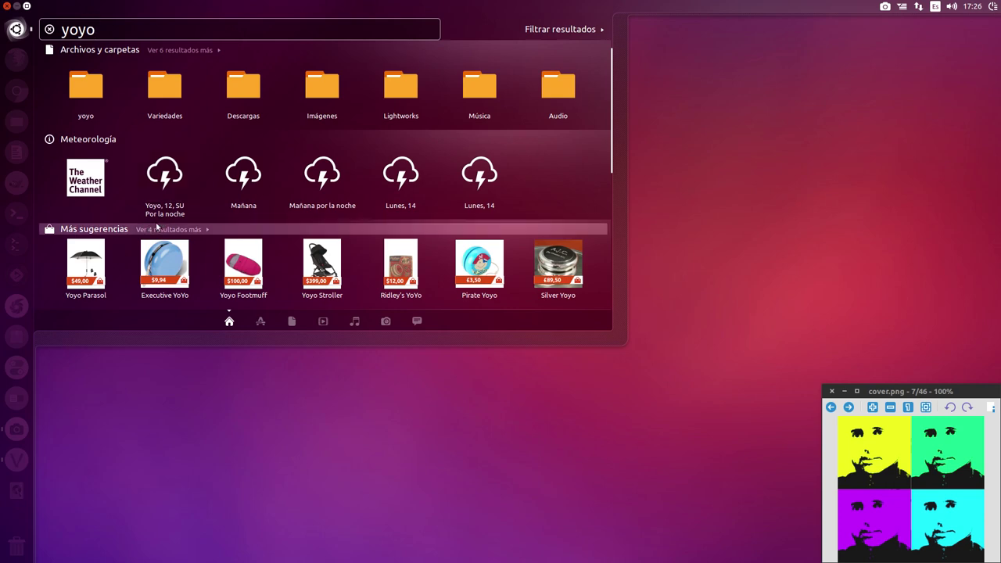
scroll(164, 223, "down", 3)
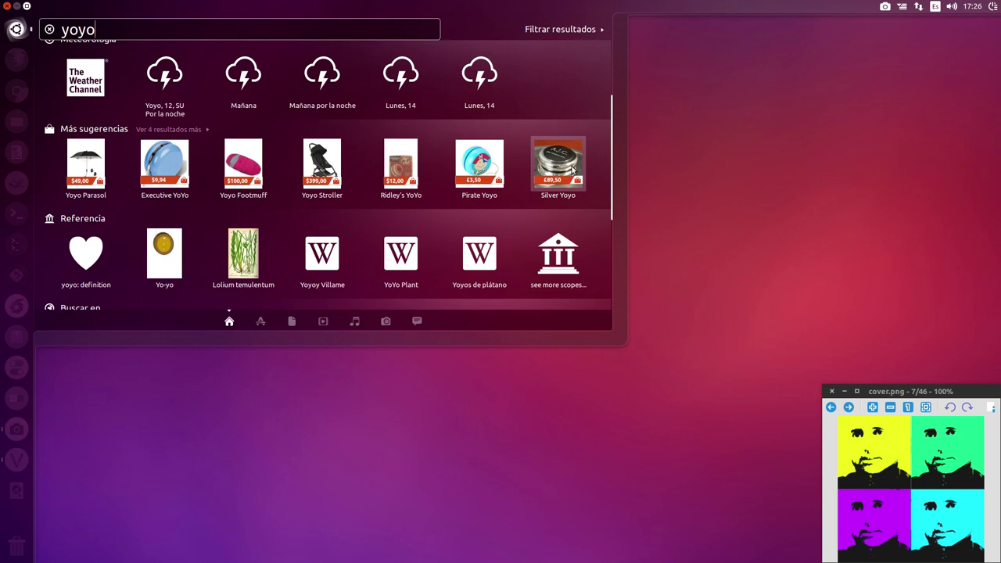
scroll(564, 195, "down", 1)
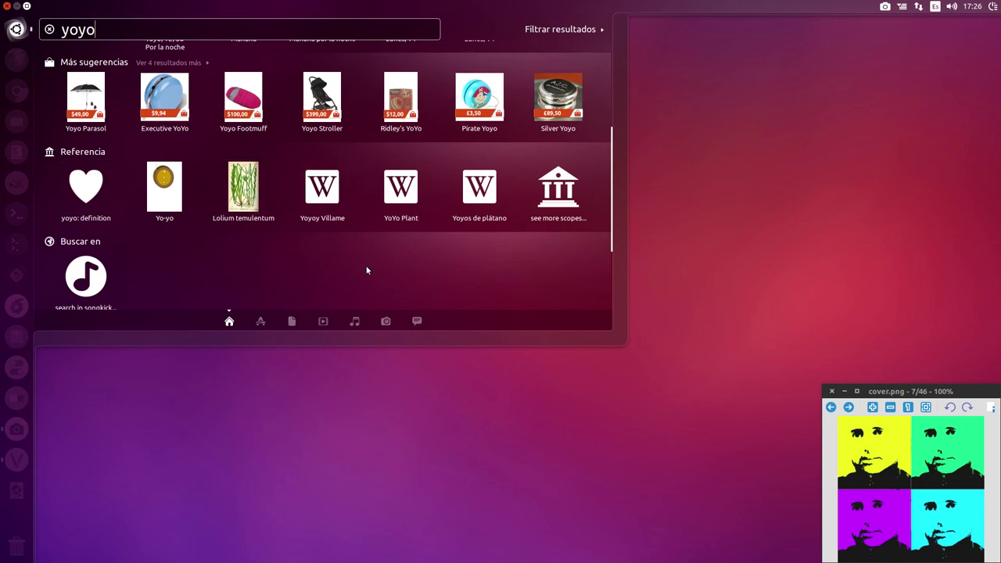
scroll(367, 270, "up", 3)
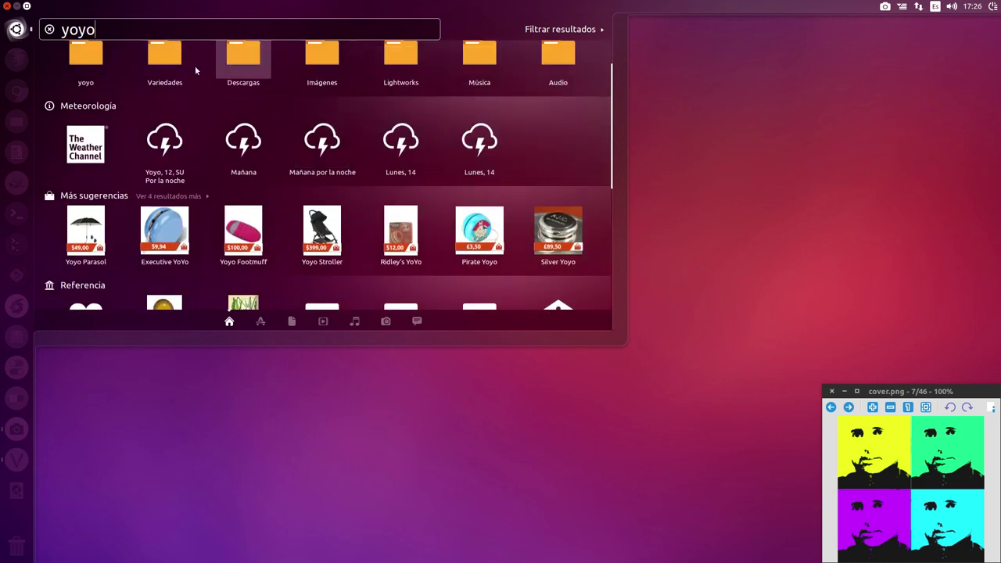
Clear the "yoyo" search and close the Dash.
key("BackSpace")
key("BackSpace")
key("BackSpace")
key("BackSpace")
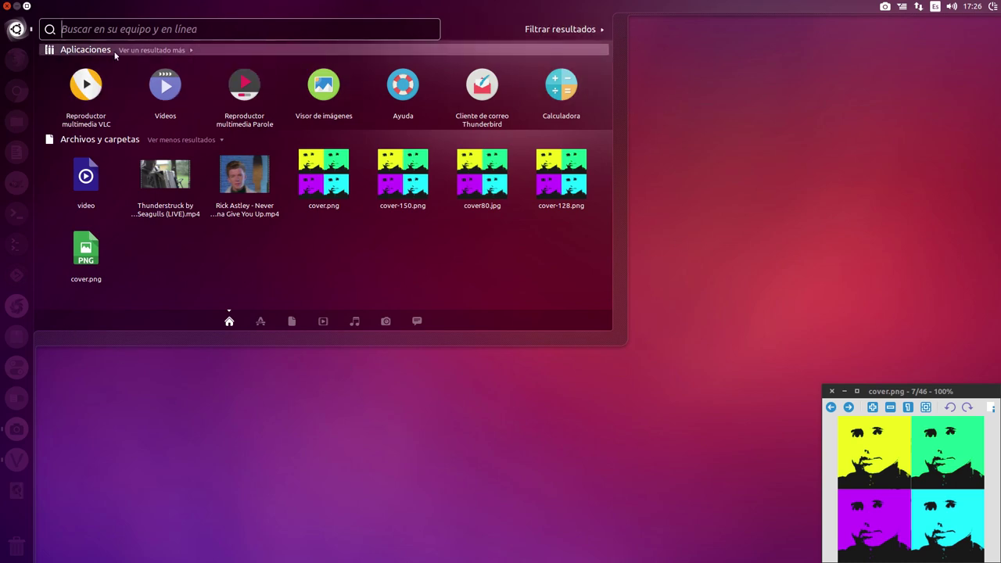
left_click(737, 160)
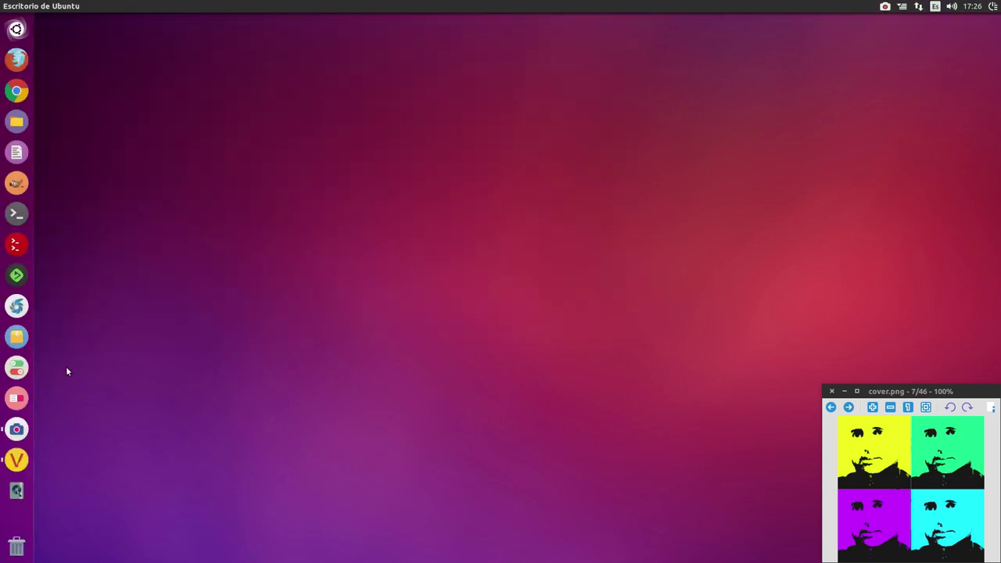
Reopen the Dash, search for "gp" and examine the results from applications down to references.
left_click(17, 31)
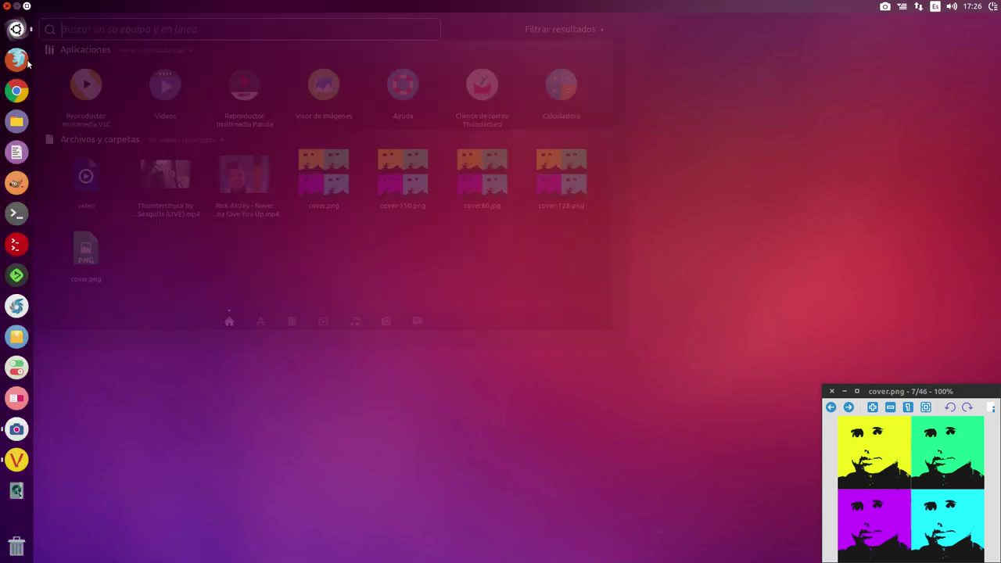
left_click(144, 31)
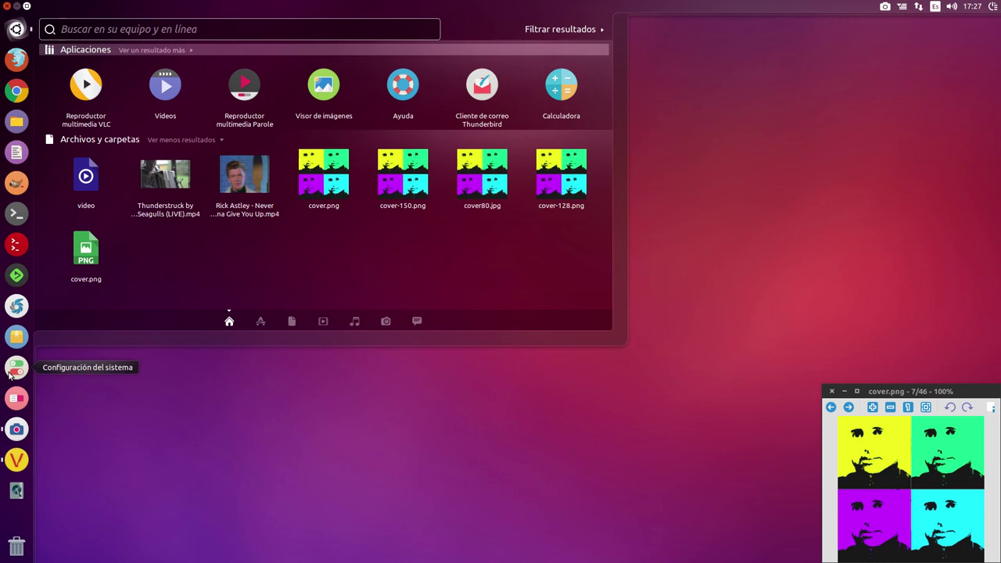
left_click(92, 28)
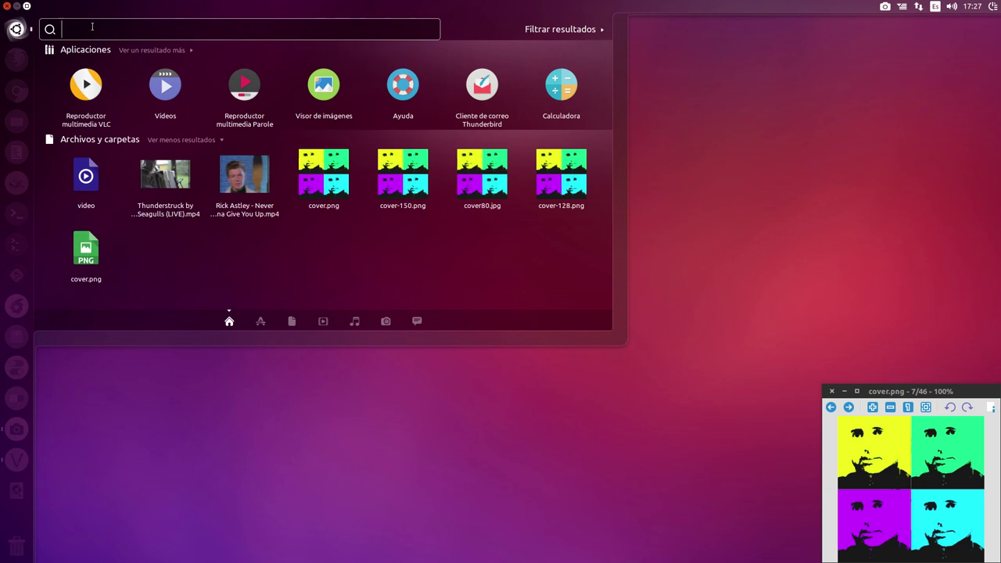
type("gp")
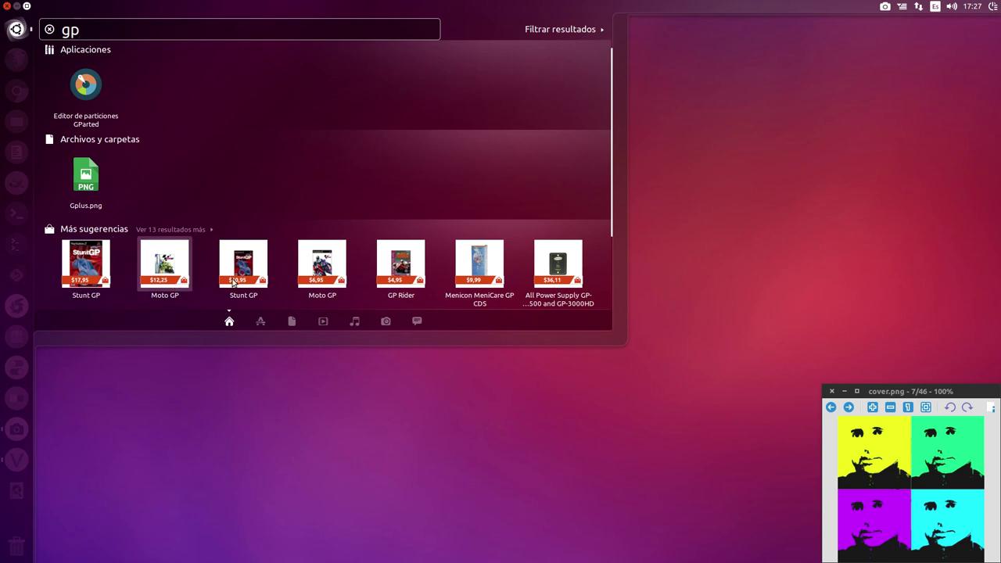
scroll(436, 269, "down", 1)
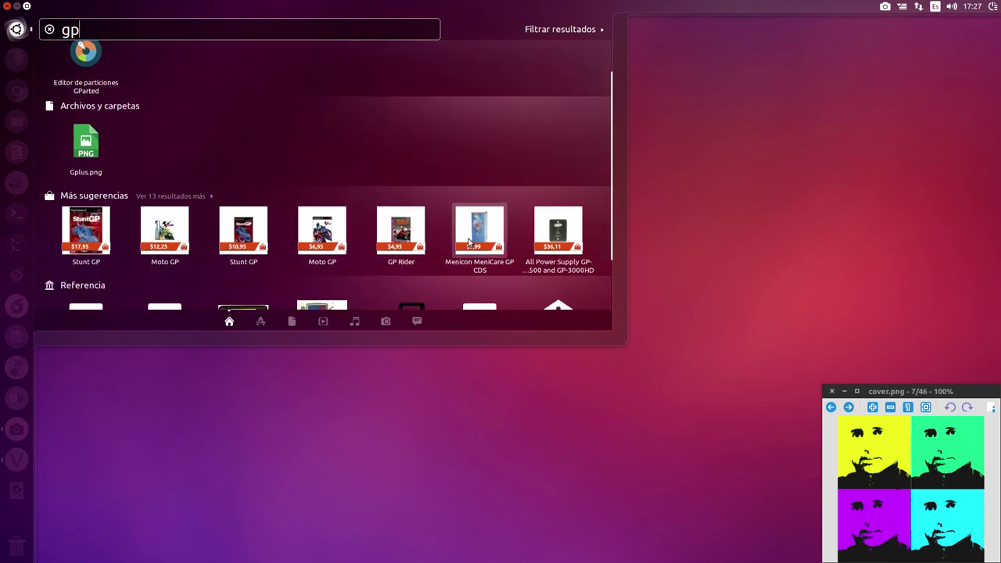
scroll(190, 243, "down", 2)
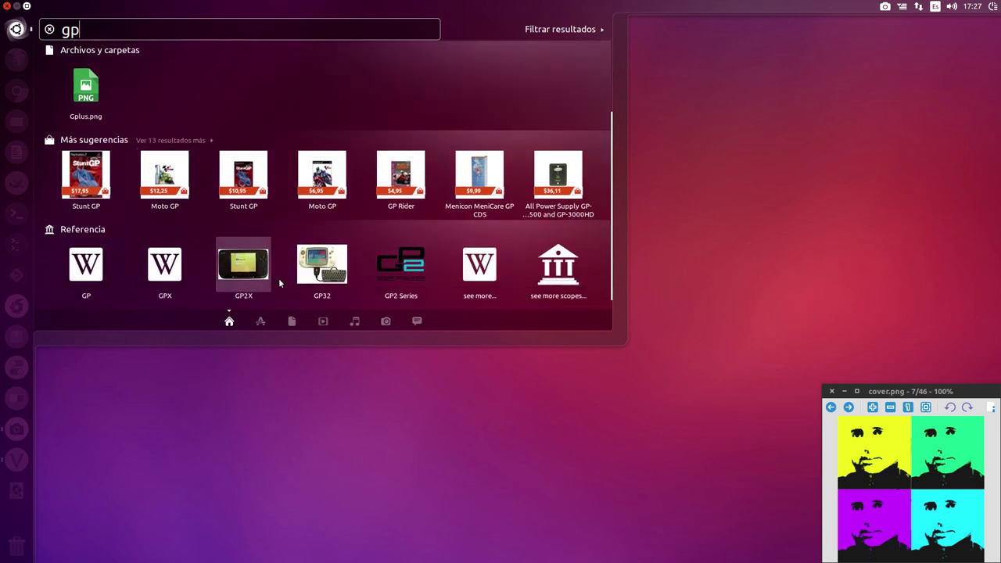
scroll(276, 275, "up", 3)
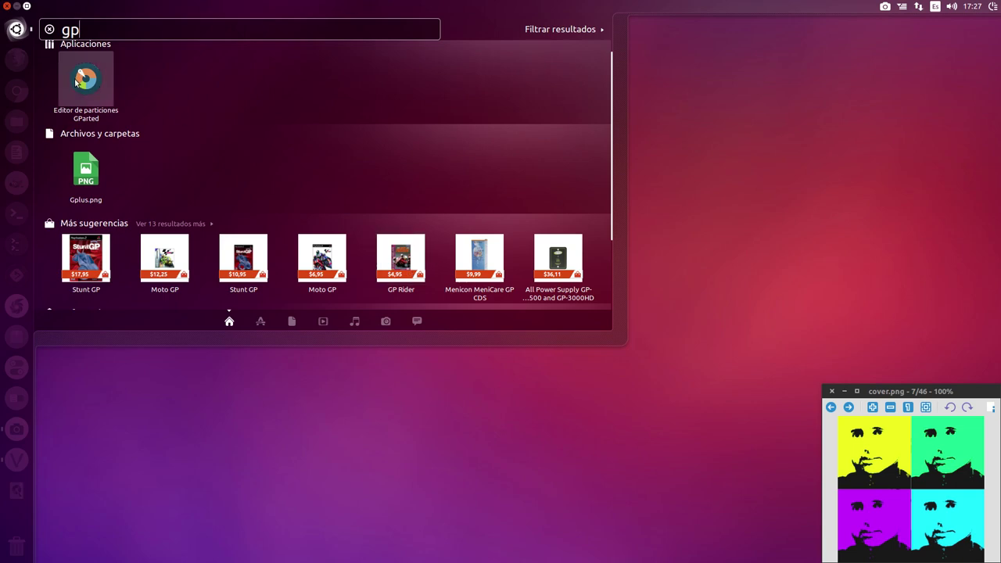
Clear the "gp" search and close the Dash to return to the desktop.
key("BackSpace")
key("BackSpace")
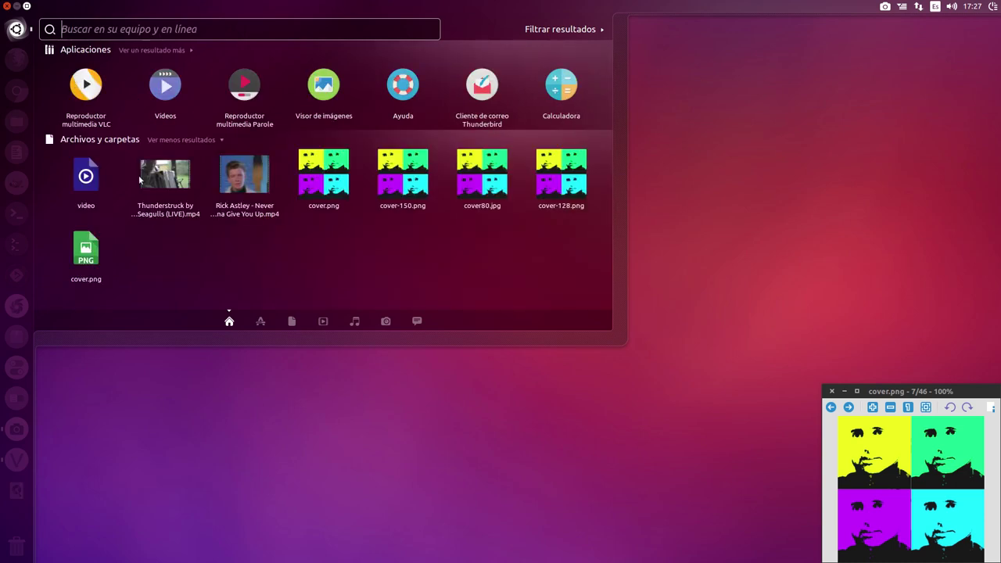
left_click(192, 399)
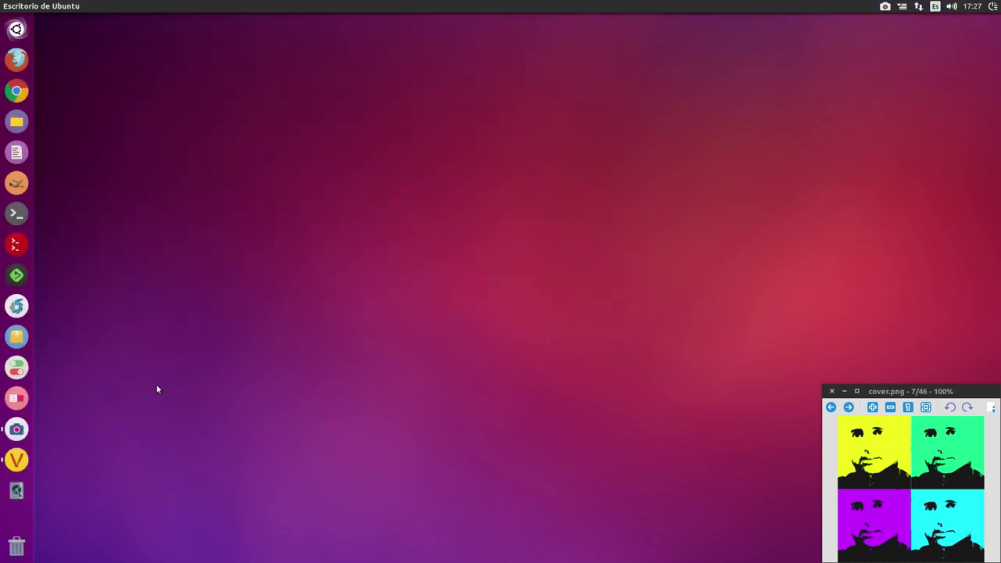
Show the prompt for running a command and the Dash home section, closing each again.
key("alt+F2")
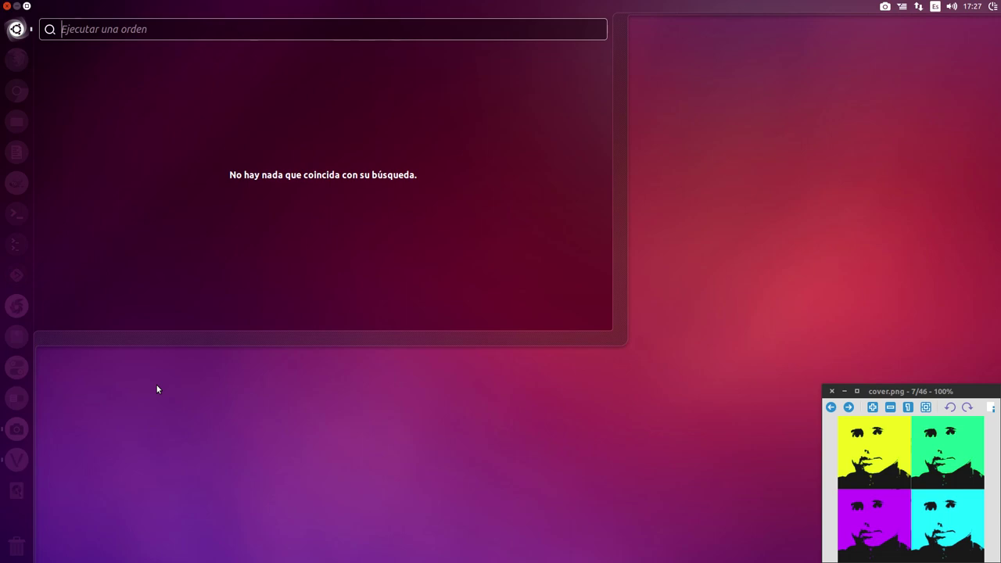
left_click(223, 401)
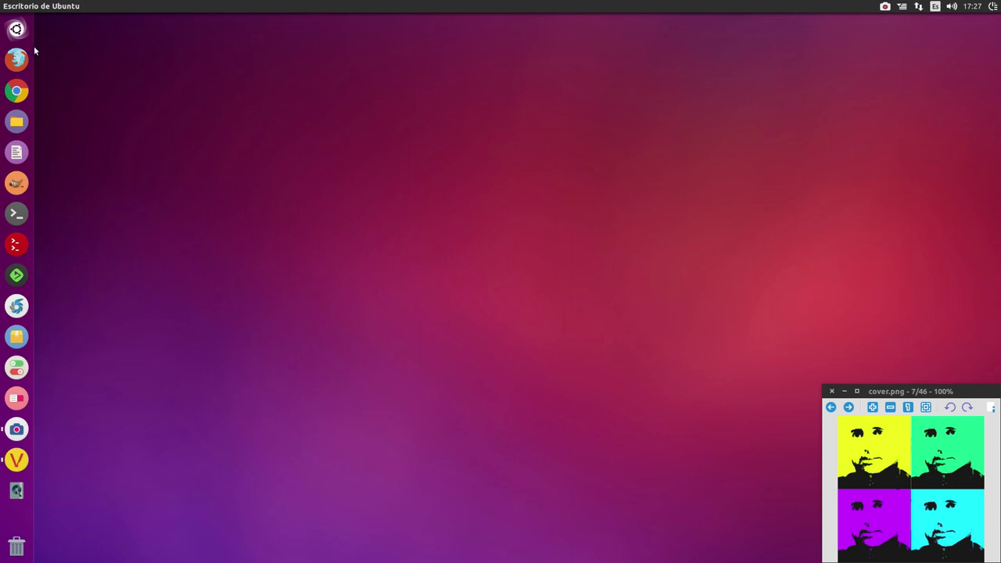
left_click(16, 29)
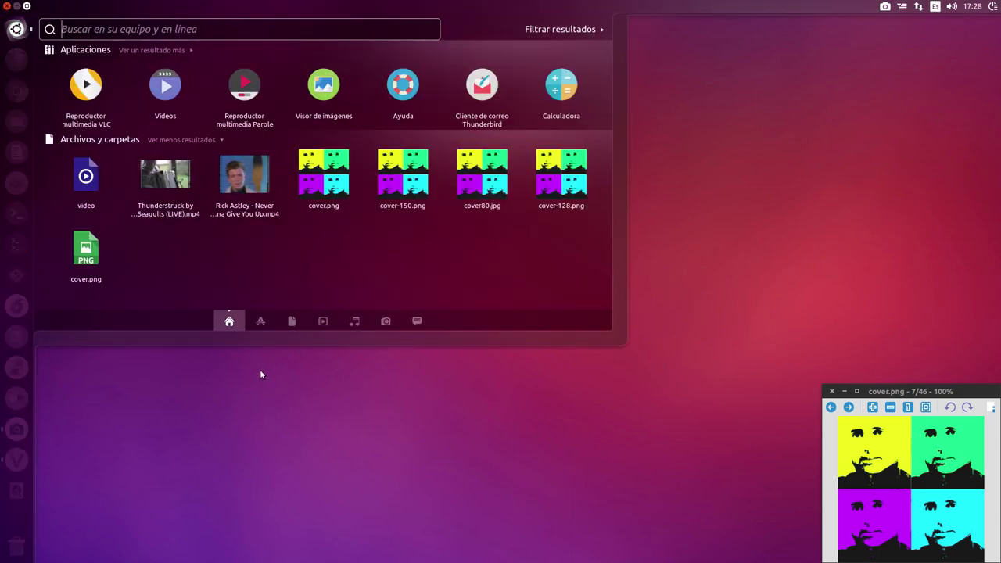
left_click(261, 374)
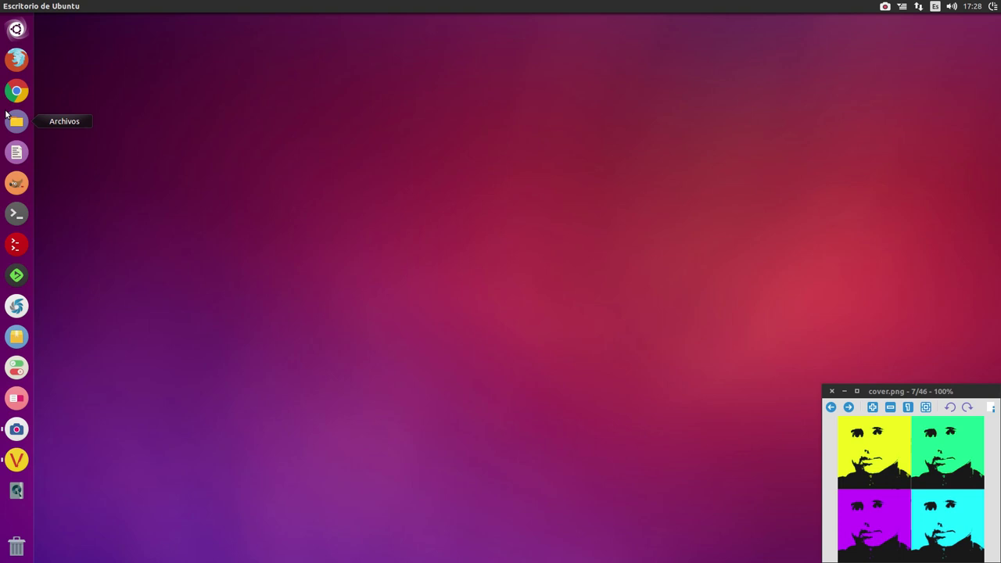
Browse the classic application menu's categories, including Sistema, Acceso universal, Juegos and Sonido y vídeo, and close it.
left_click(902, 7)
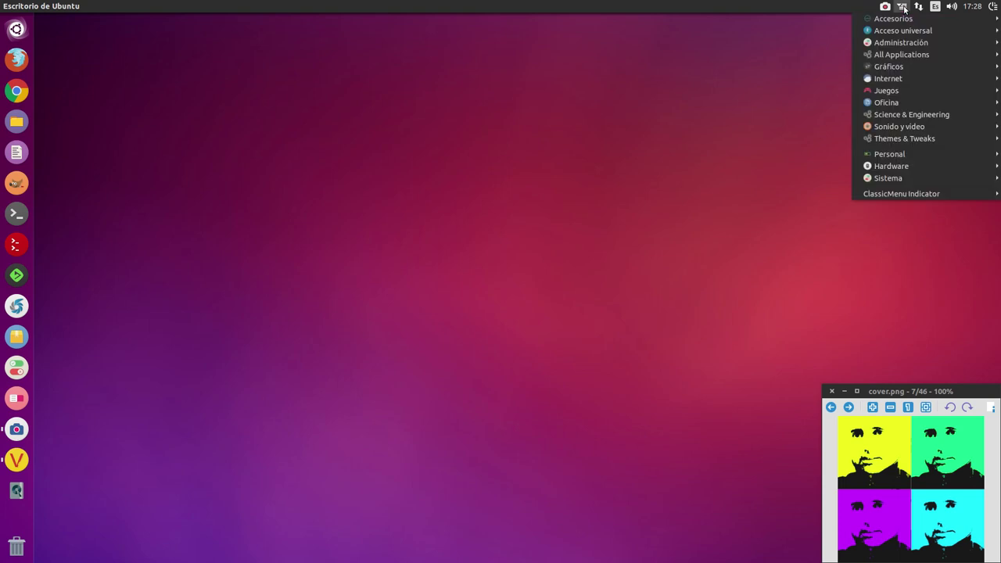
mouse_move(900, 178)
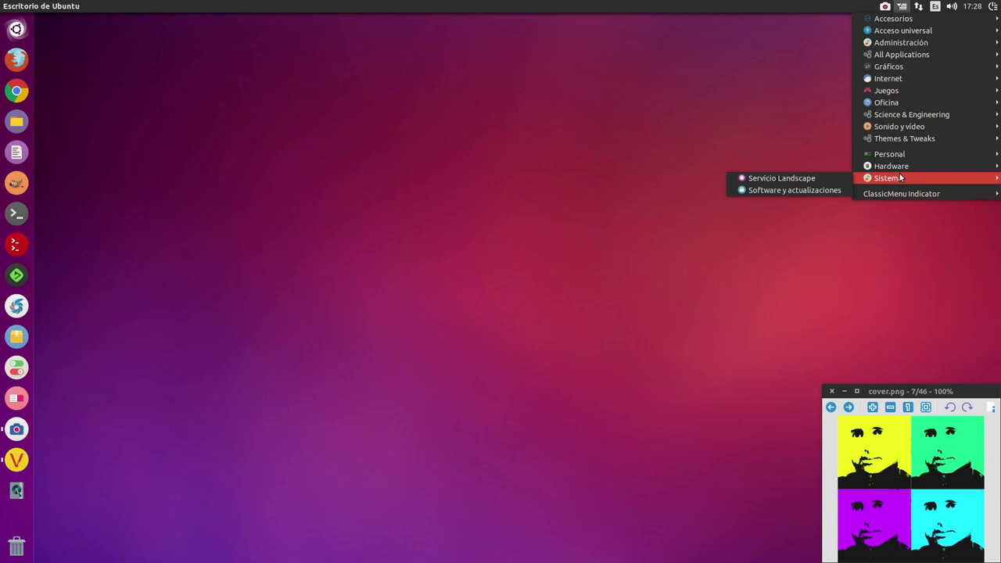
mouse_move(933, 35)
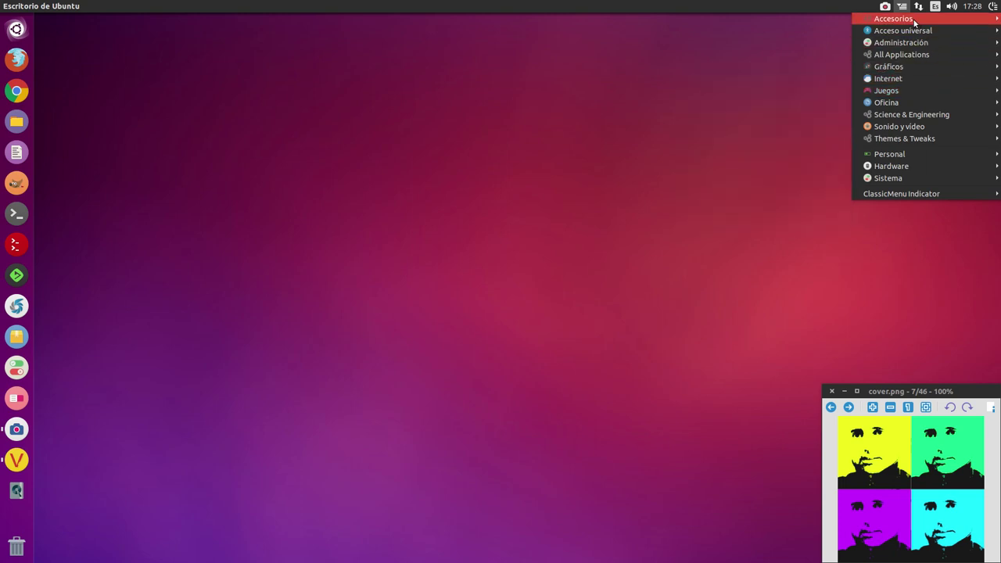
mouse_move(914, 20)
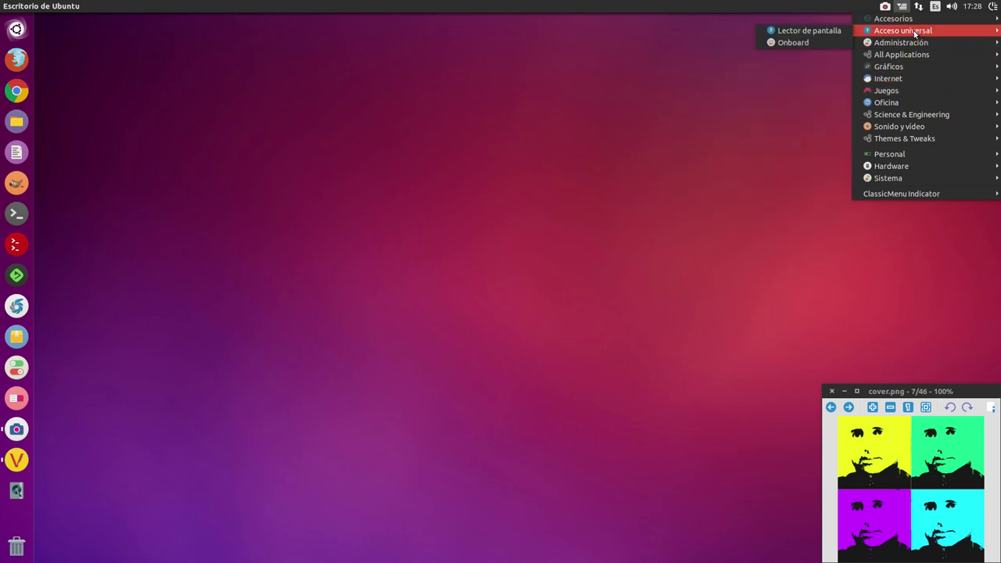
mouse_move(909, 95)
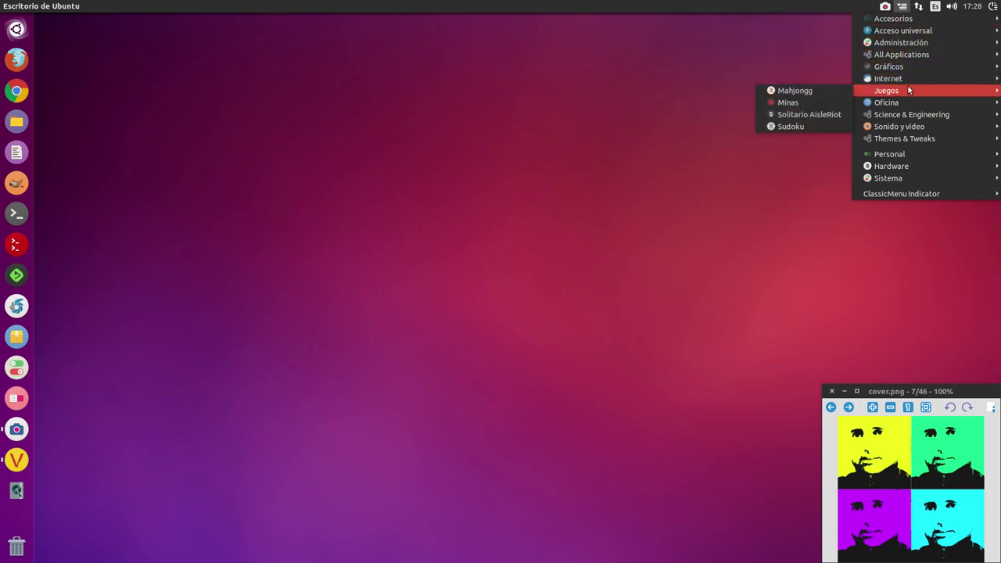
mouse_move(910, 77)
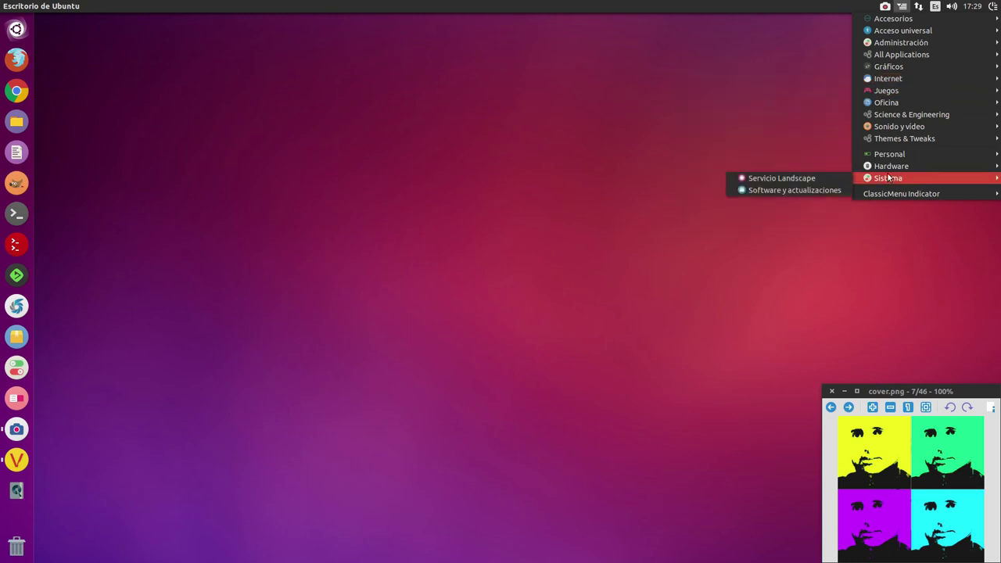
mouse_move(890, 165)
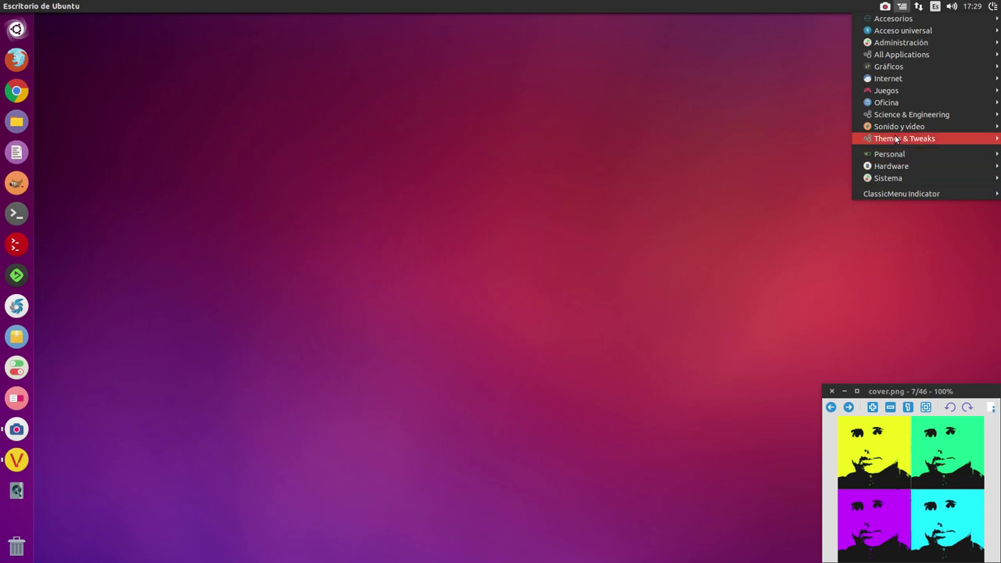
mouse_move(897, 133)
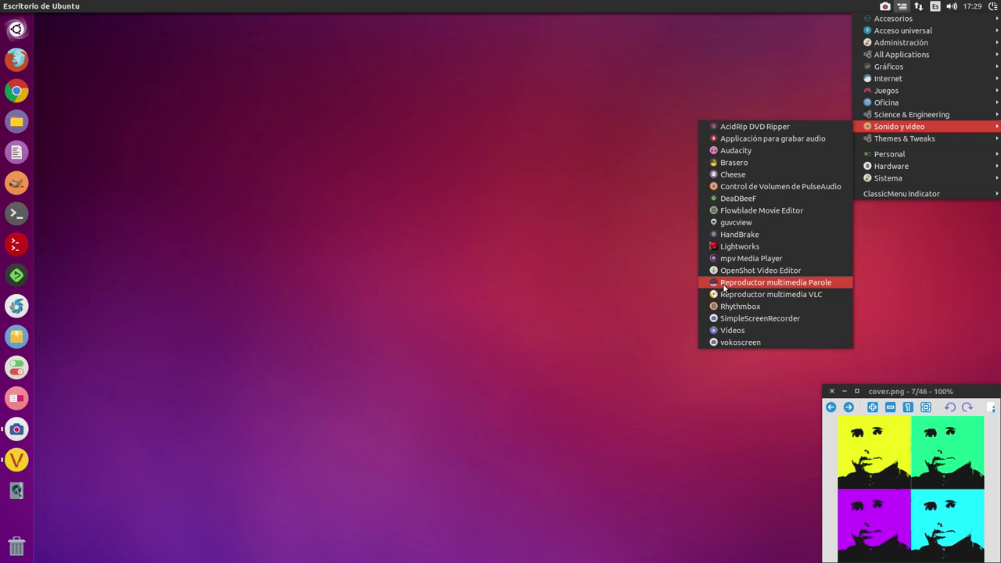
left_click(197, 75)
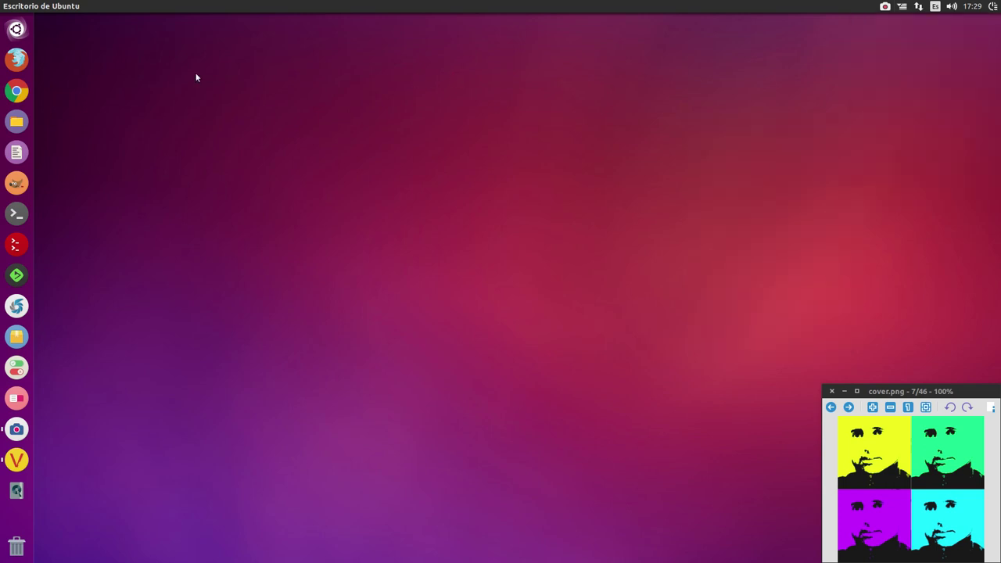
Show the Dash home section, close it and open it once more.
left_click(18, 29)
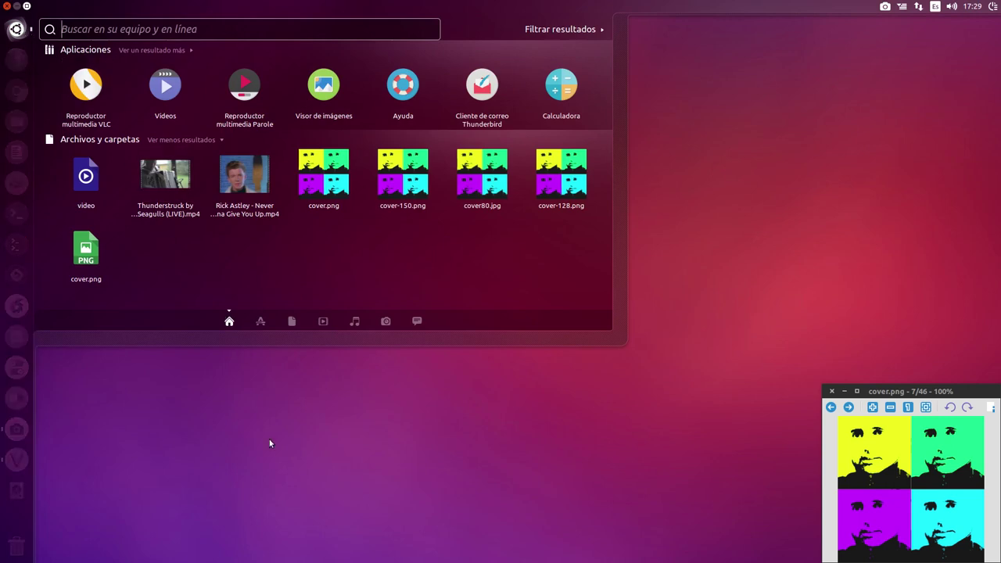
left_click(269, 439)
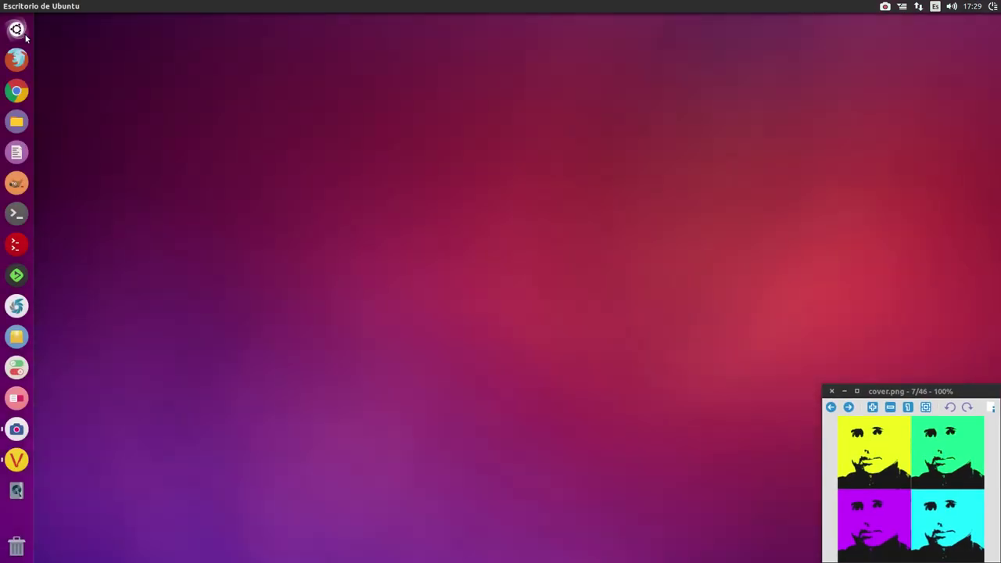
left_click(17, 30)
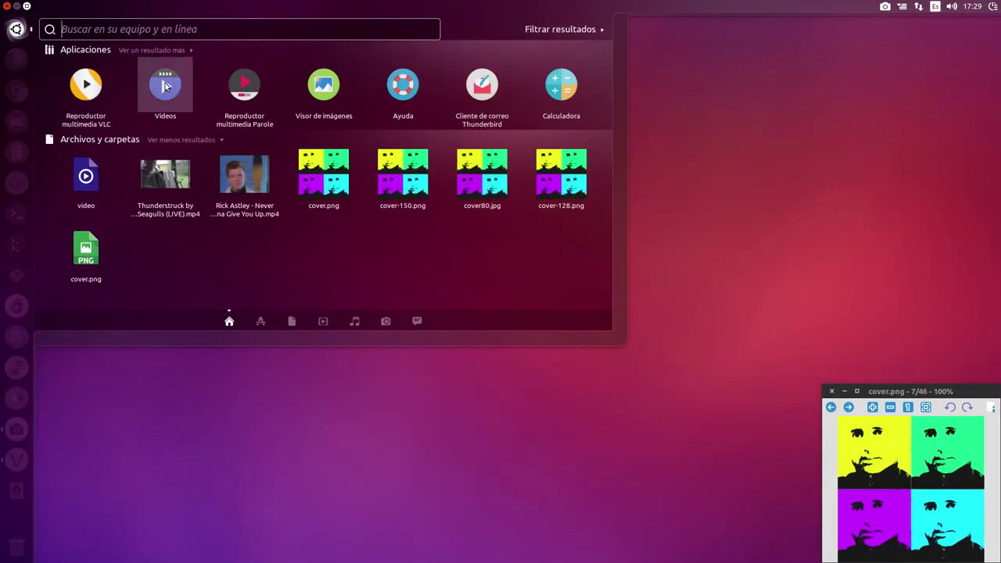
Search the Dash for "ata", clear the search and close the Dash.
type("ata")
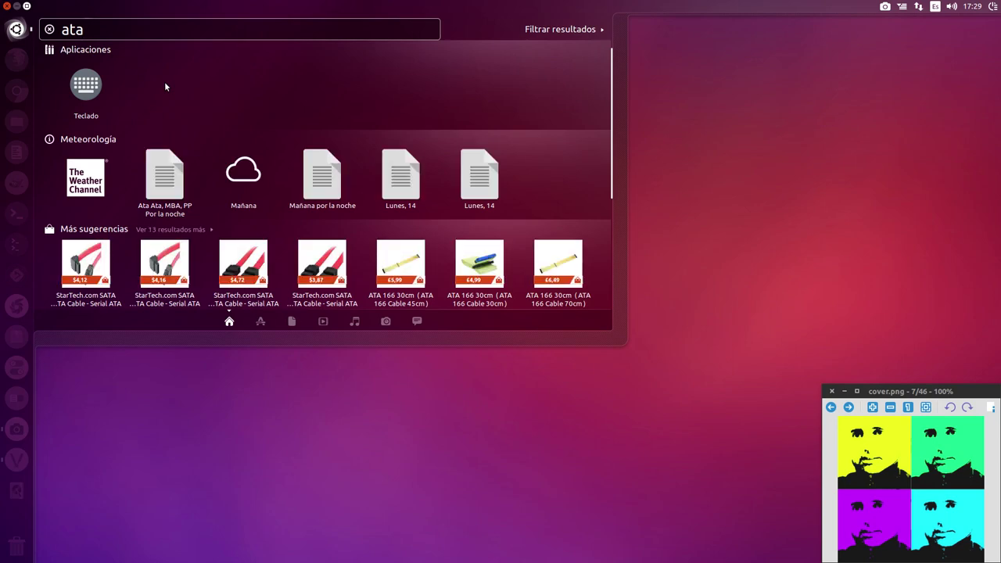
key("BackSpace")
key("BackSpace")
key("BackSpace")
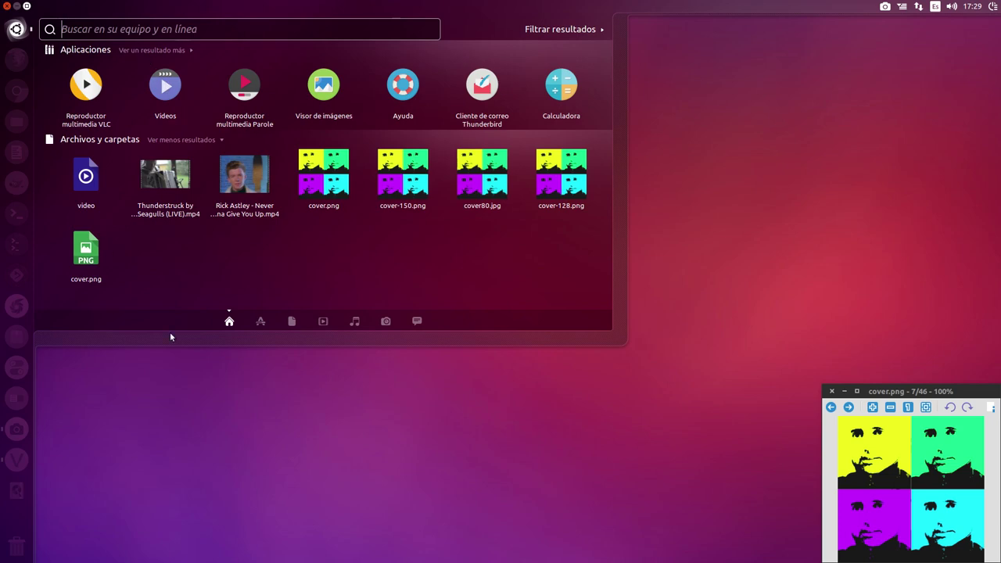
left_click(194, 371)
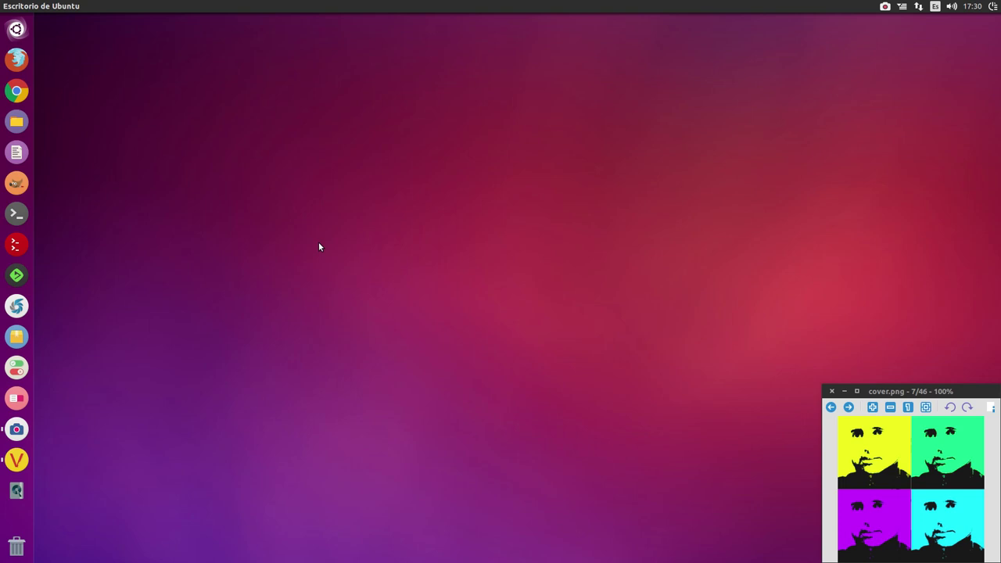
Show the Dash home section and the Juegos category of the classic application menu, closing each again.
left_click(17, 30)
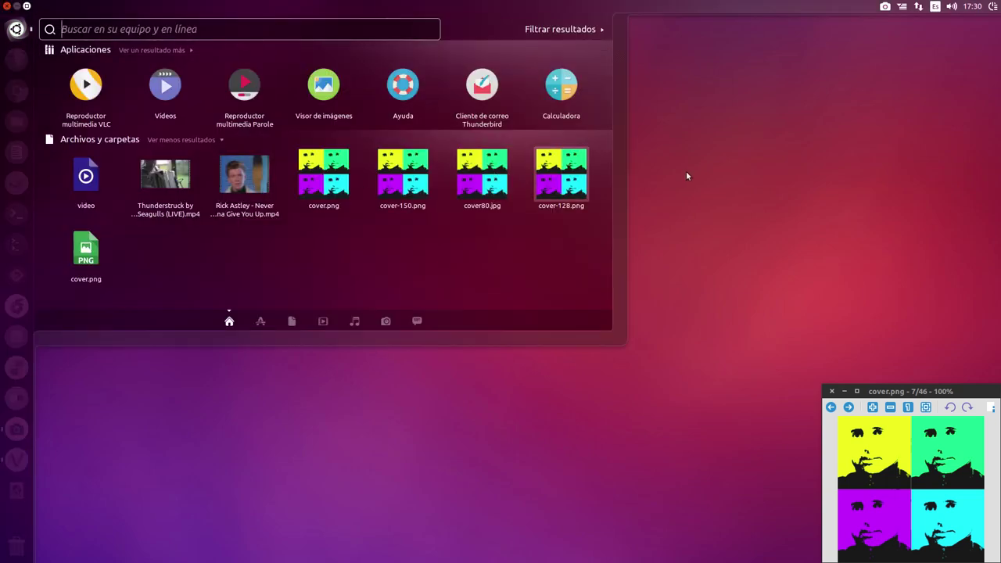
left_click(767, 130)
left_click(901, 6)
mouse_move(908, 23)
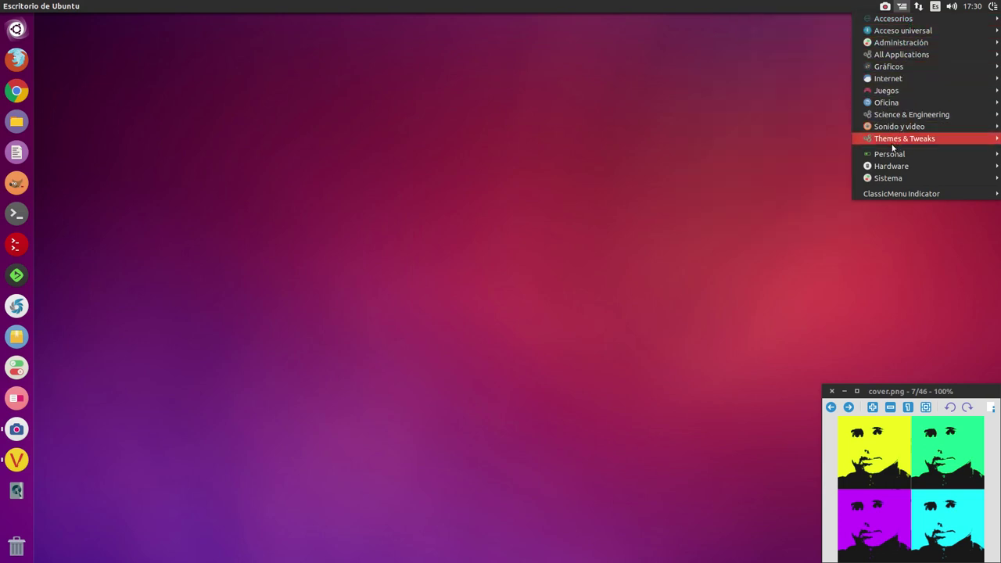
mouse_move(897, 95)
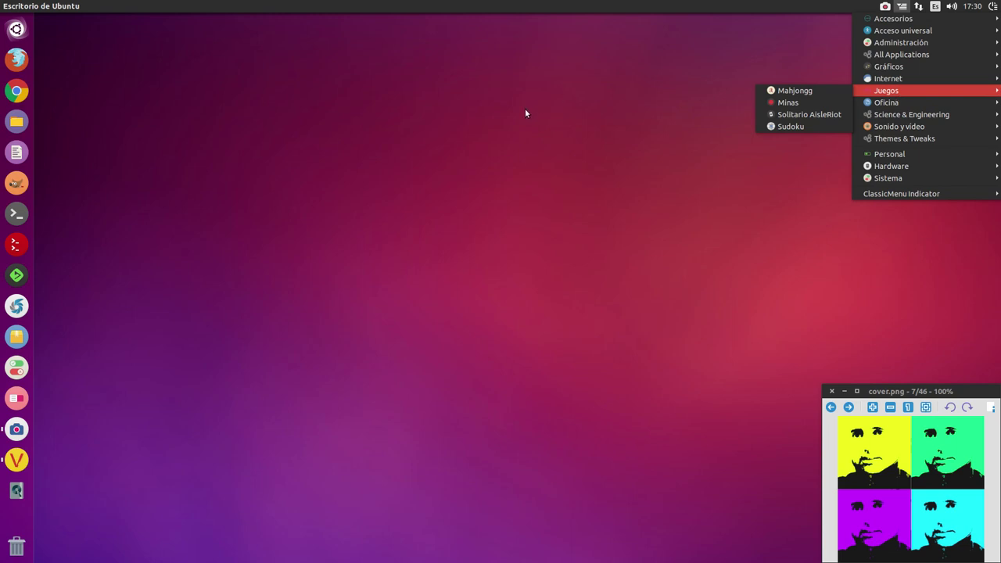
left_click(488, 123)
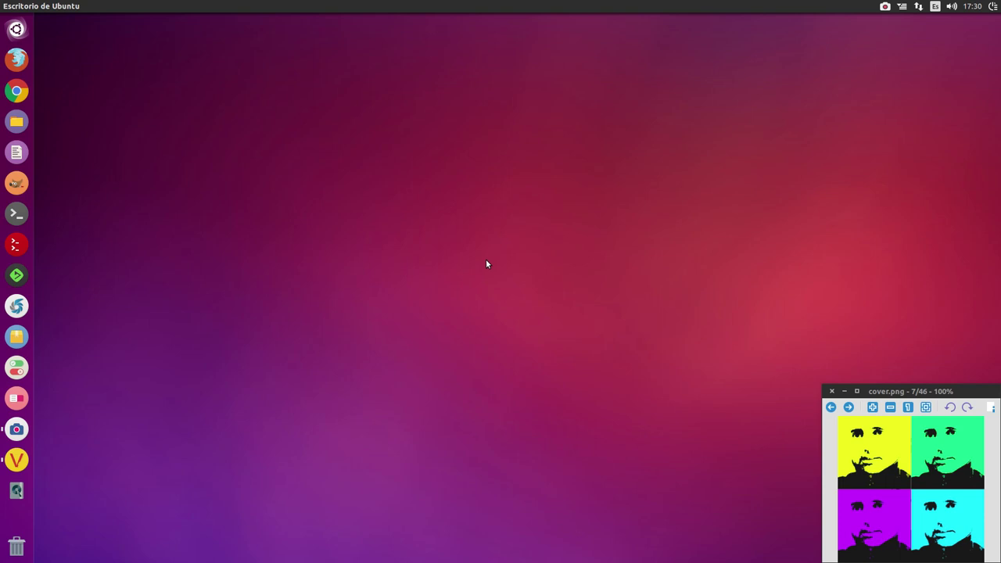
Launch Shutter, move its window to the middle of the desktop and quit it through its system indicator.
key("super+9")
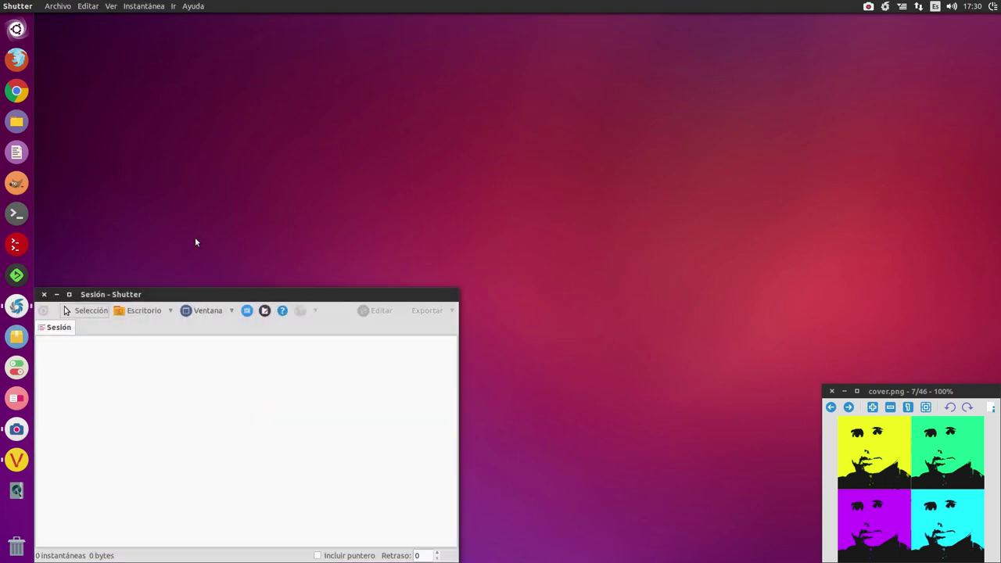
left_click_drag(208, 294, 382, 177)
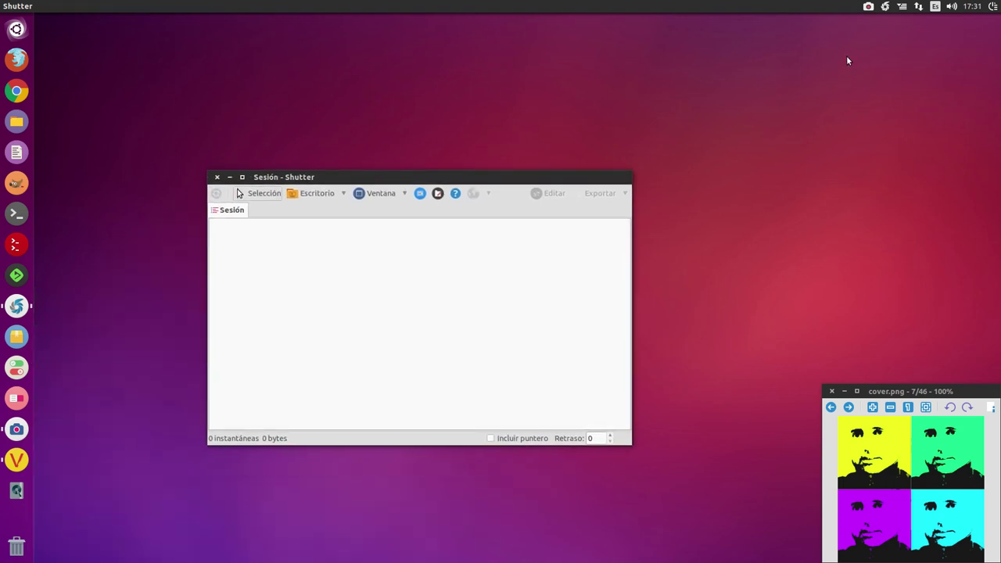
left_click(886, 6)
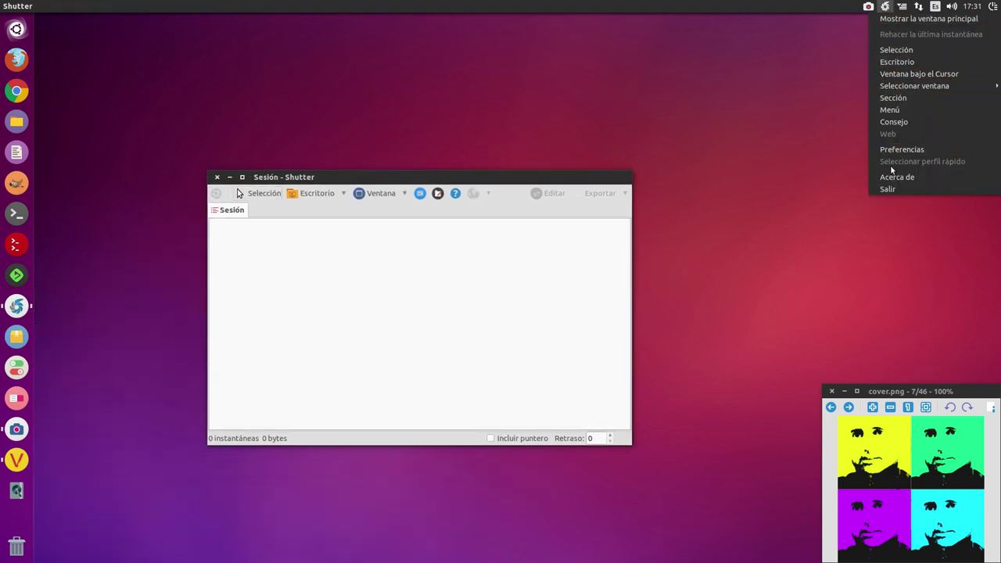
left_click(889, 190)
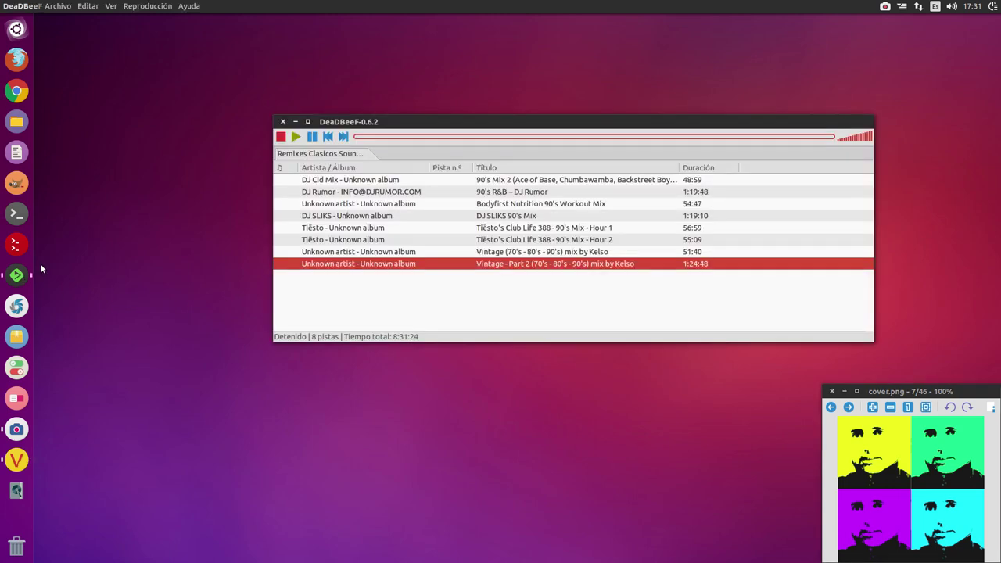
Reposition the DeaDBeeF window and examine its Interfaz y más preferences for minimizing on close, closing the preferences again.
left_click_drag(461, 120, 422, 103)
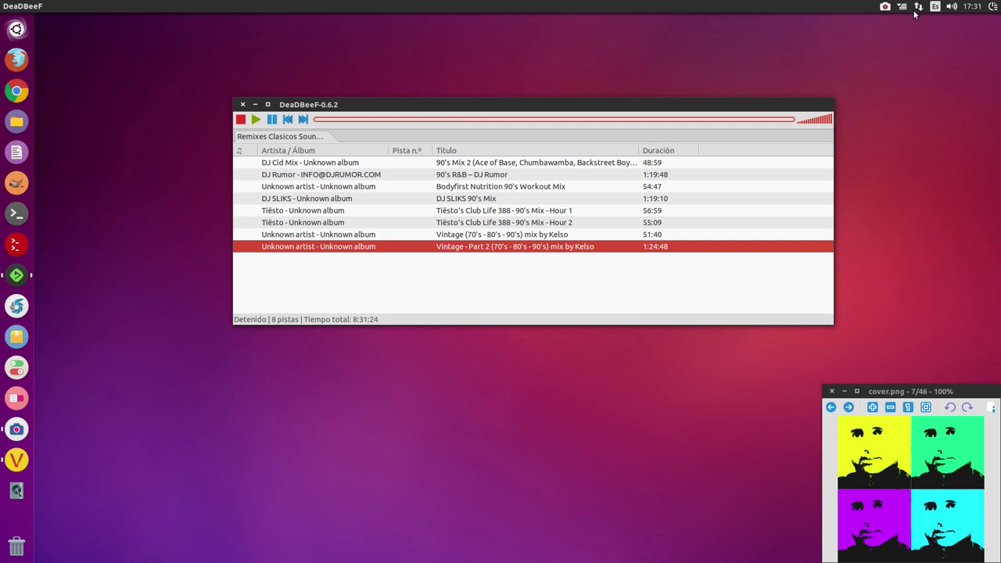
left_click_drag(408, 104, 369, 121)
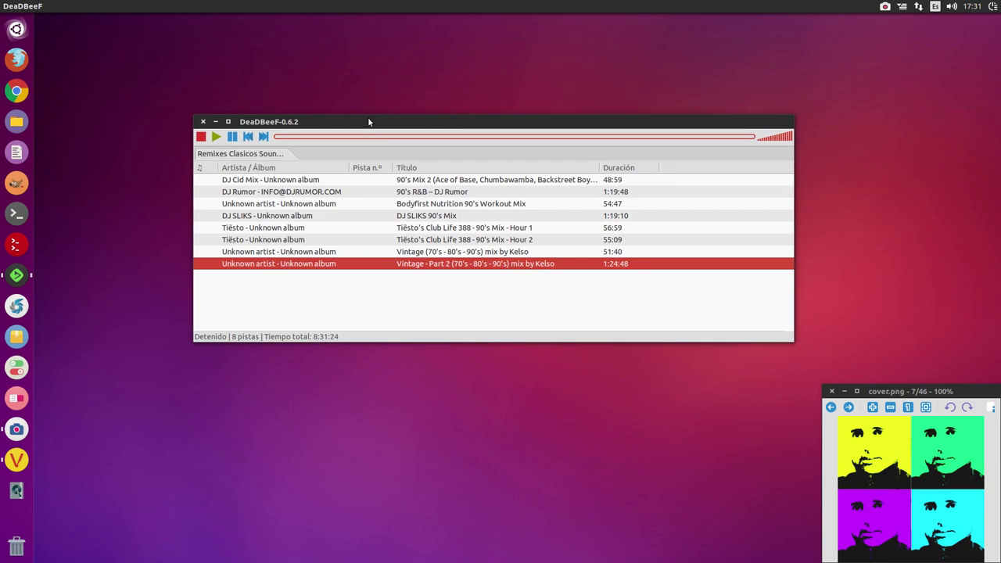
left_click(87, 5)
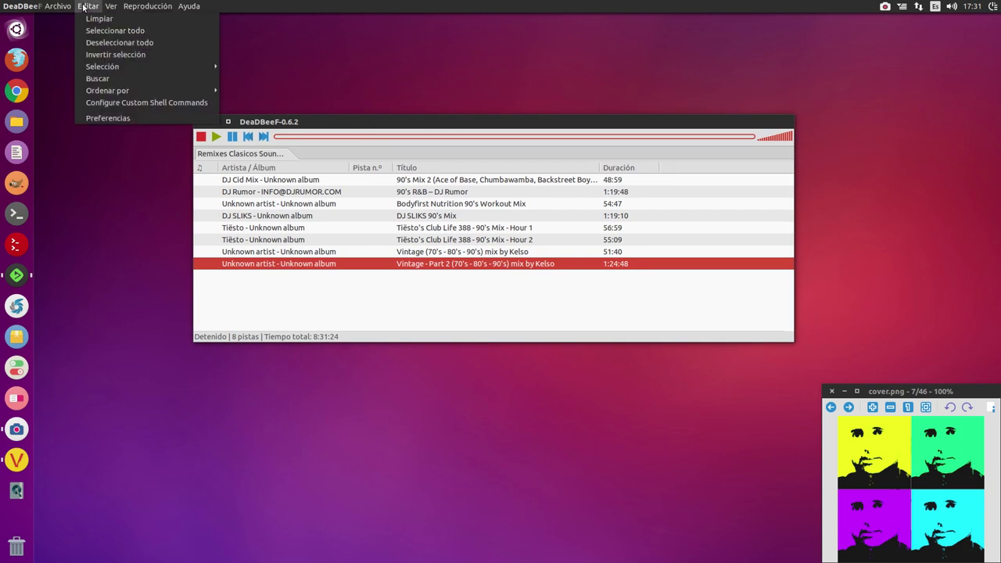
left_click(108, 117)
left_click(404, 196)
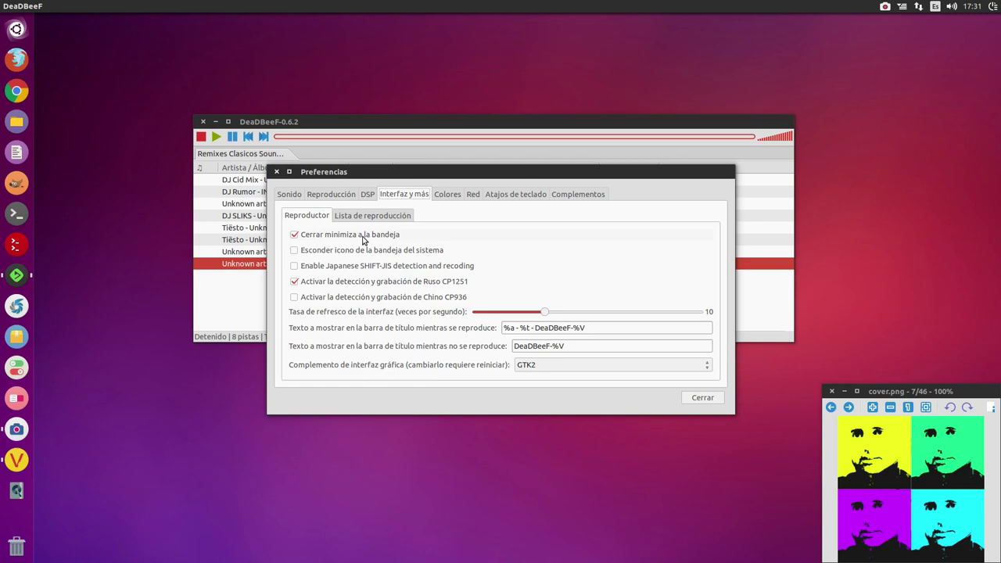
left_click(278, 172)
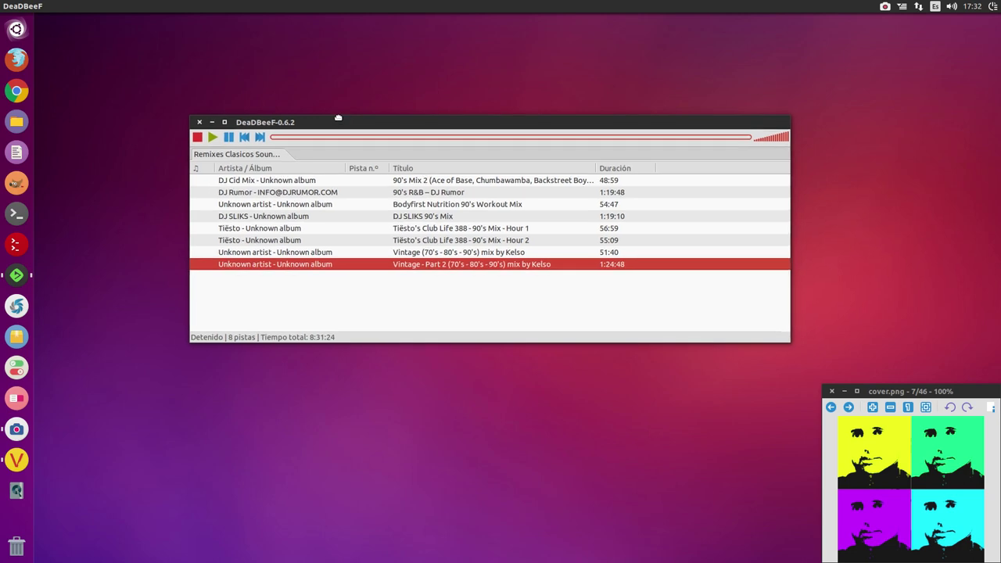
Reposition the DeaDBeeF window and show its file commands and global menu bar.
left_click_drag(347, 115, 297, 95)
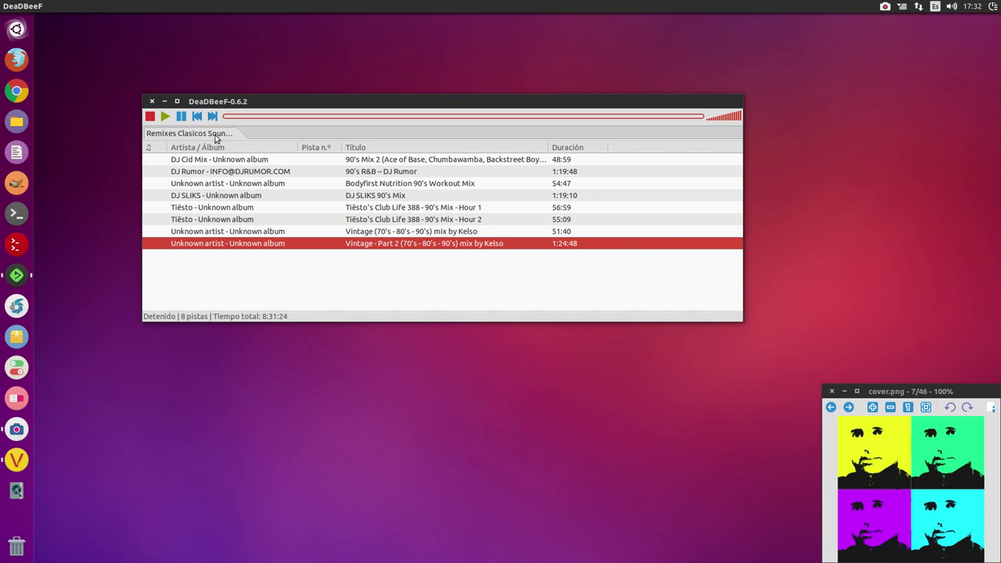
left_click(56, 6)
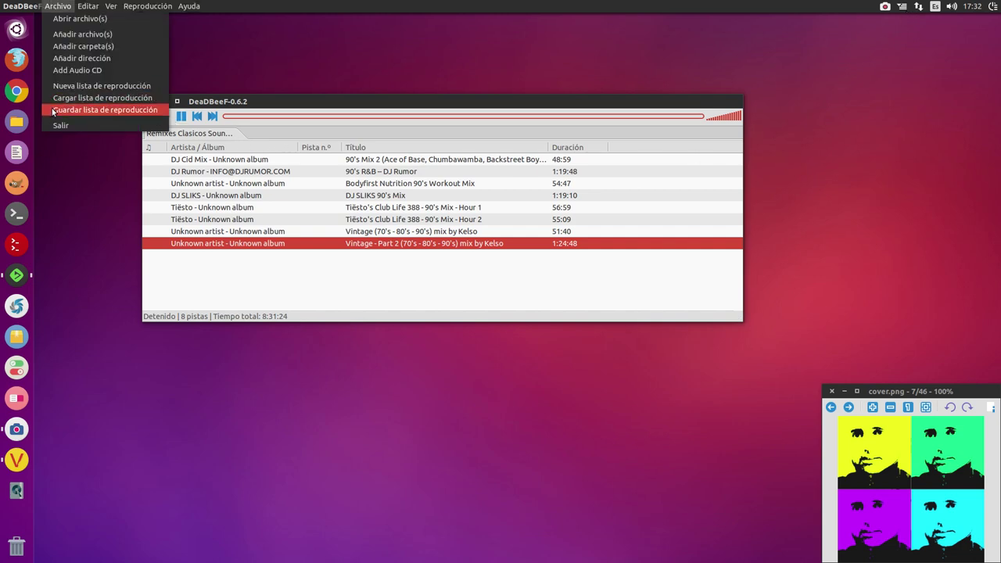
left_click(342, 81)
left_click_drag(336, 104, 398, 98)
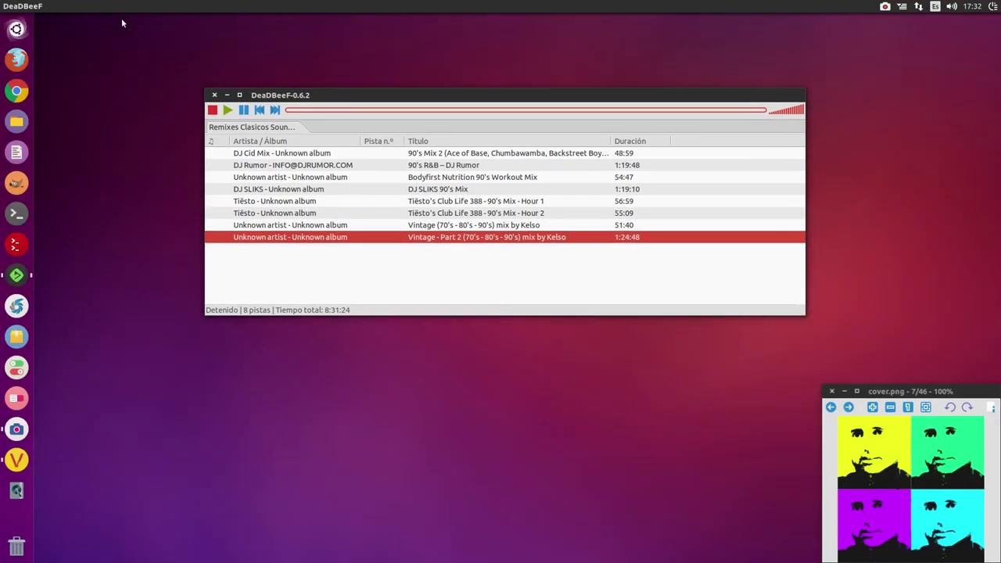
mouse_move(131, 5)
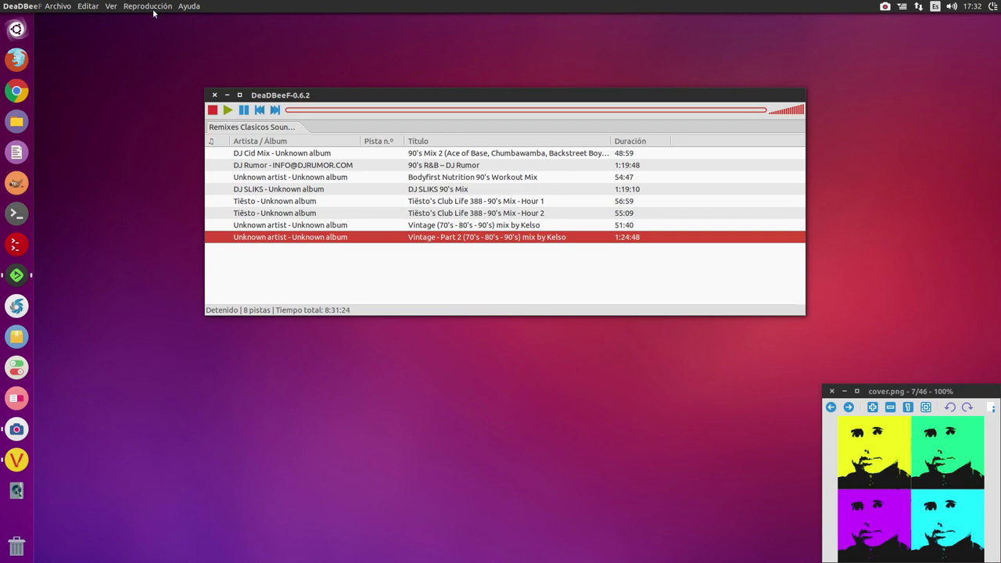
left_click_drag(306, 98, 296, 99)
mouse_move(102, 5)
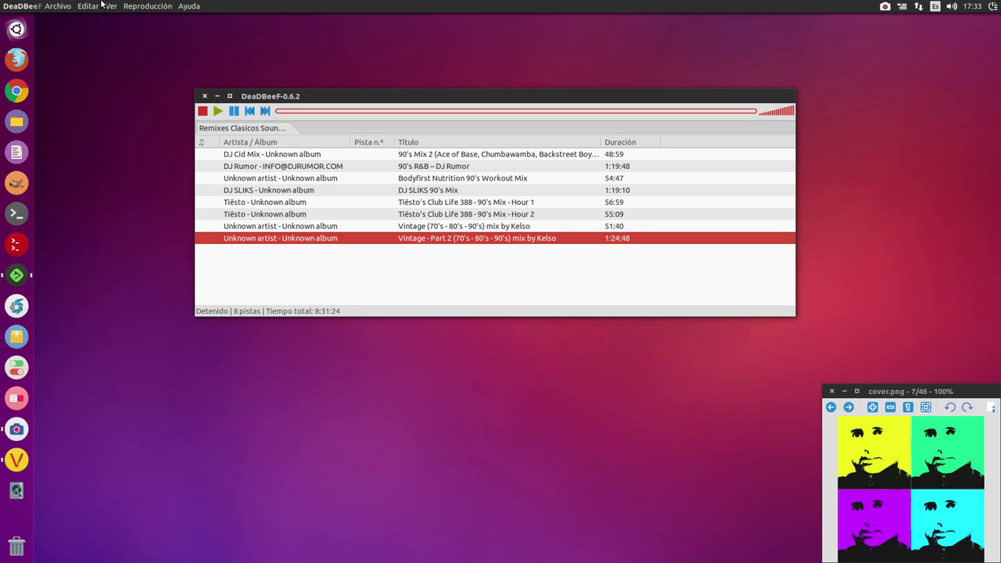
Move the DeaDBeeF window around the desktop, show its file commands again and quit the player.
left_click_drag(337, 99, 233, 95)
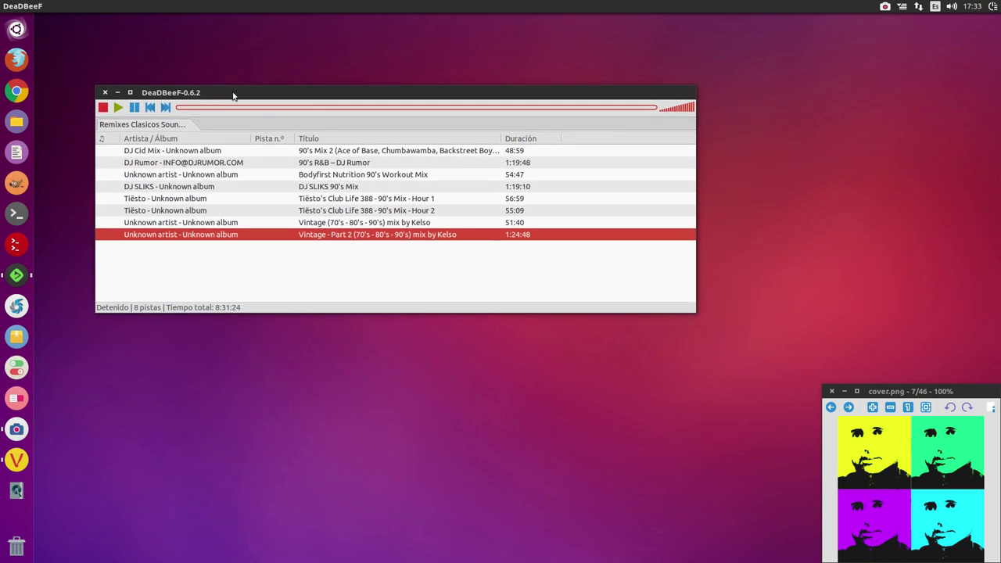
left_click(56, 6)
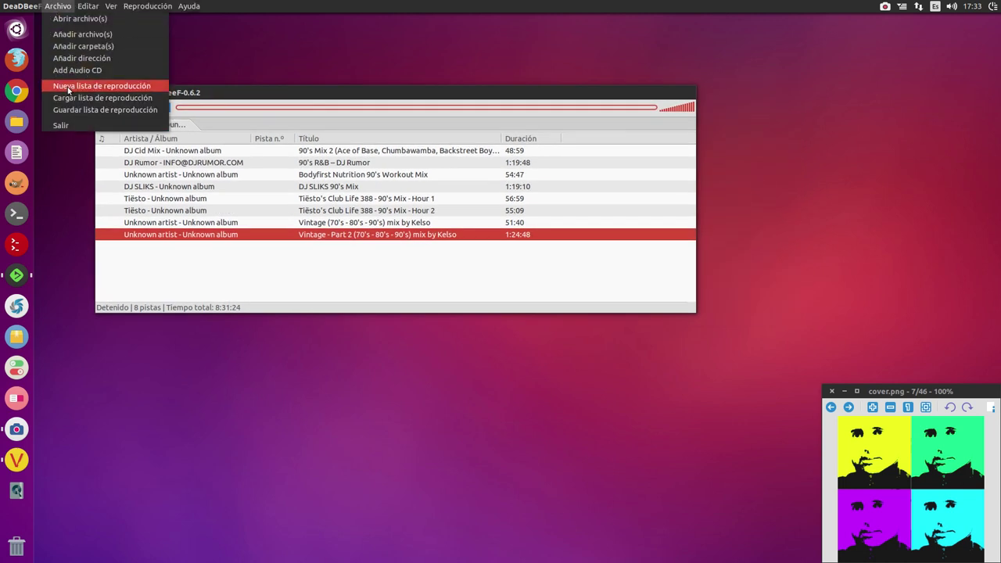
left_click(266, 97)
left_click_drag(266, 97, 368, 80)
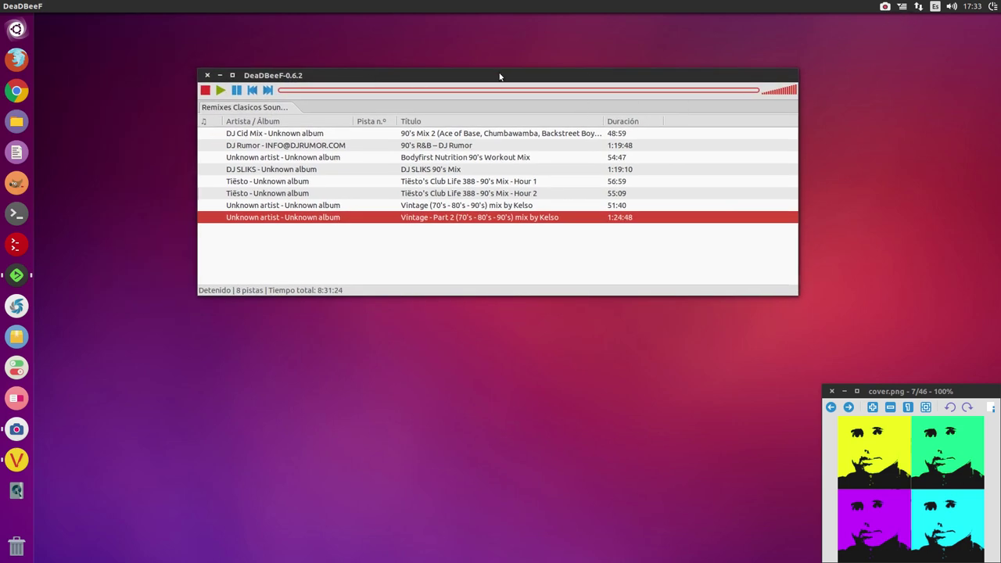
left_click_drag(501, 75, 450, 75)
left_click(69, 8)
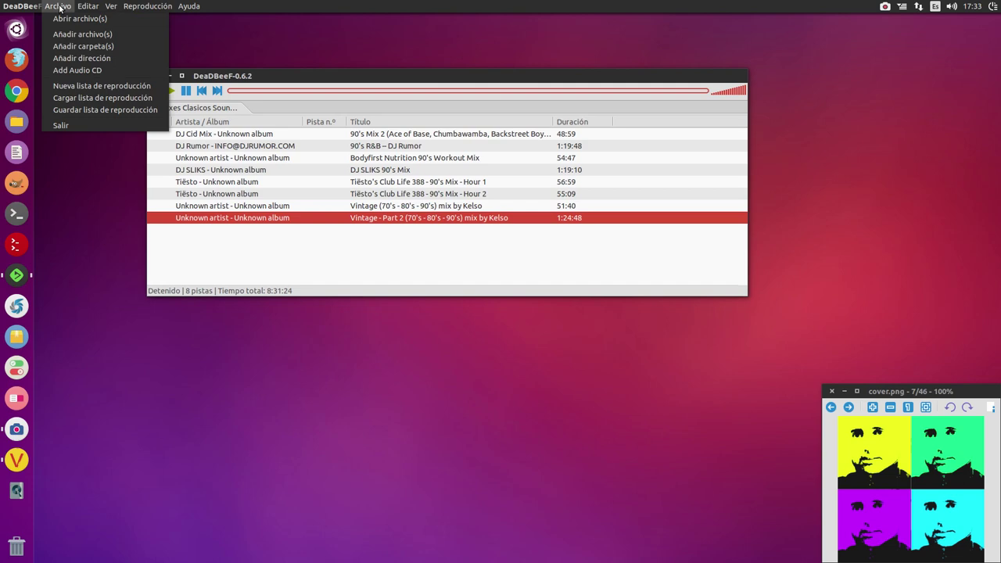
left_click(70, 125)
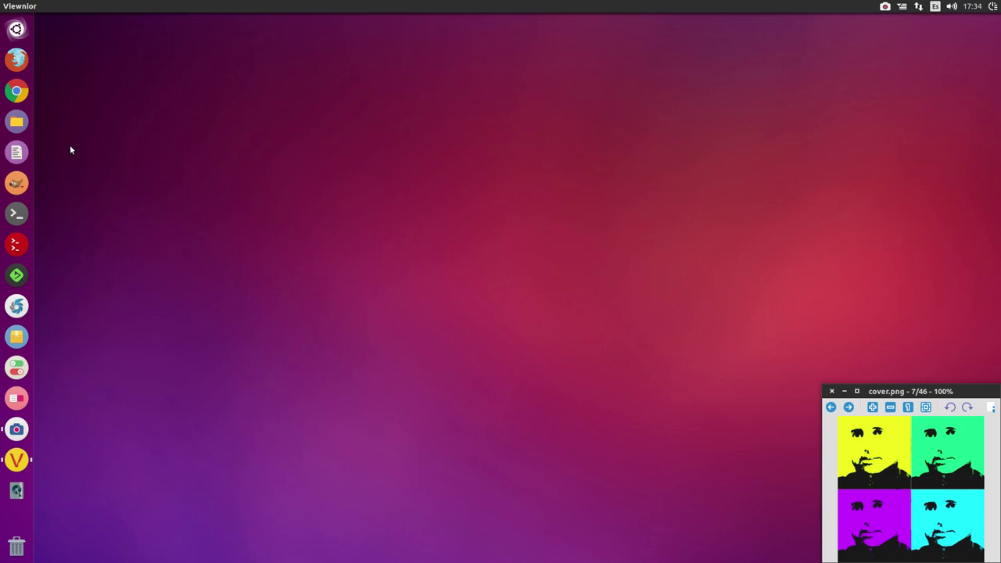
In the system's Seguridad y privacidad settings, stop requiring the password after suspension and after a blank screen.
left_click(993, 7)
left_click(891, 47)
left_click_drag(519, 152, 357, 48)
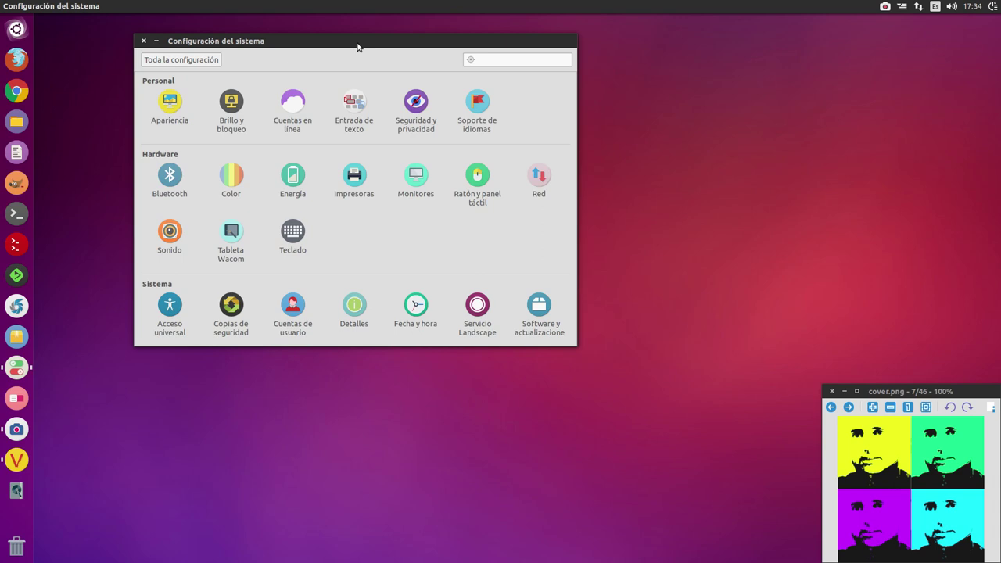
left_click(415, 113)
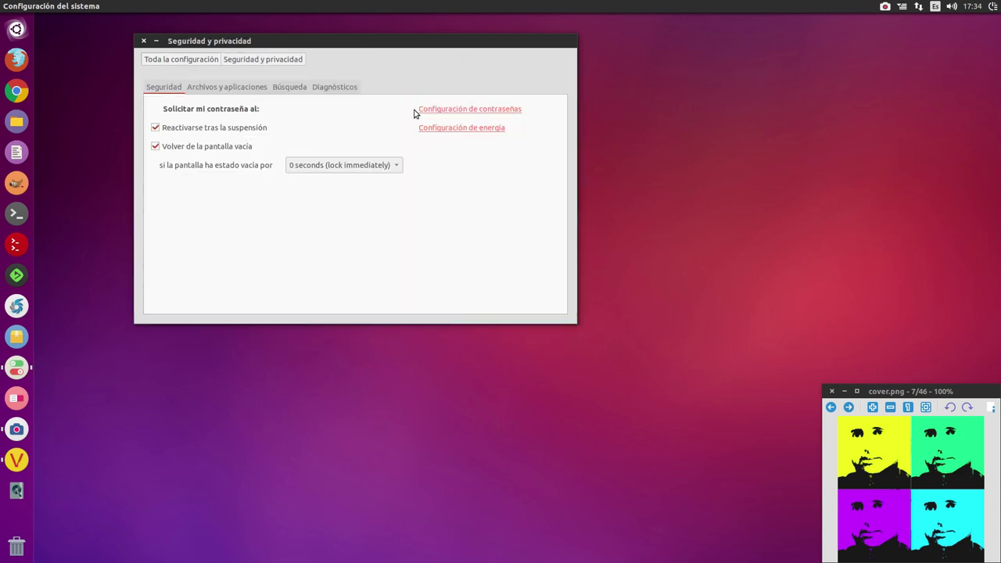
left_click(154, 147)
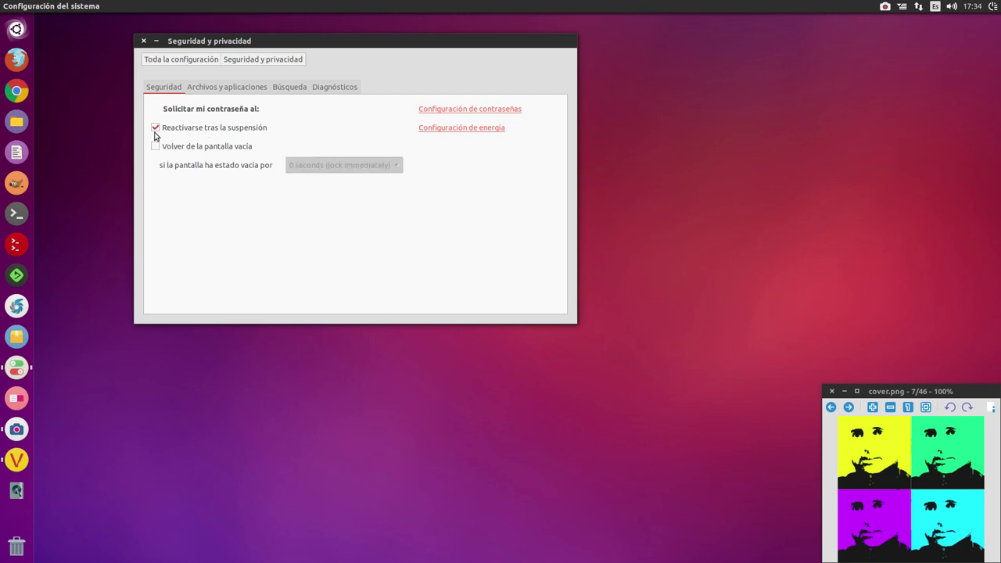
left_click(155, 128)
Open the Archivos y aplicaciones usage settings, move the window toward the middle and check the Dash alongside them.
left_click(217, 88)
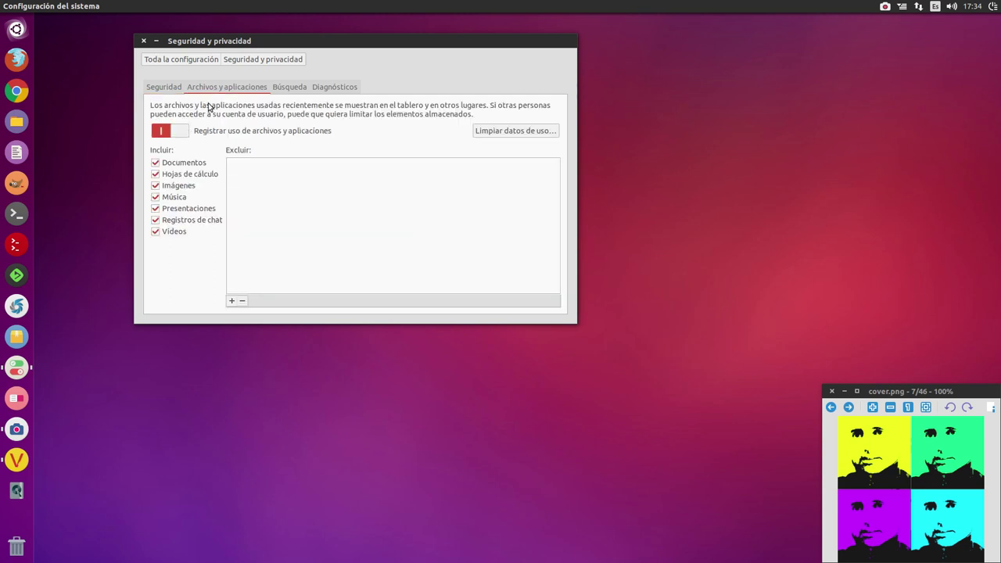
left_click_drag(293, 39, 365, 102)
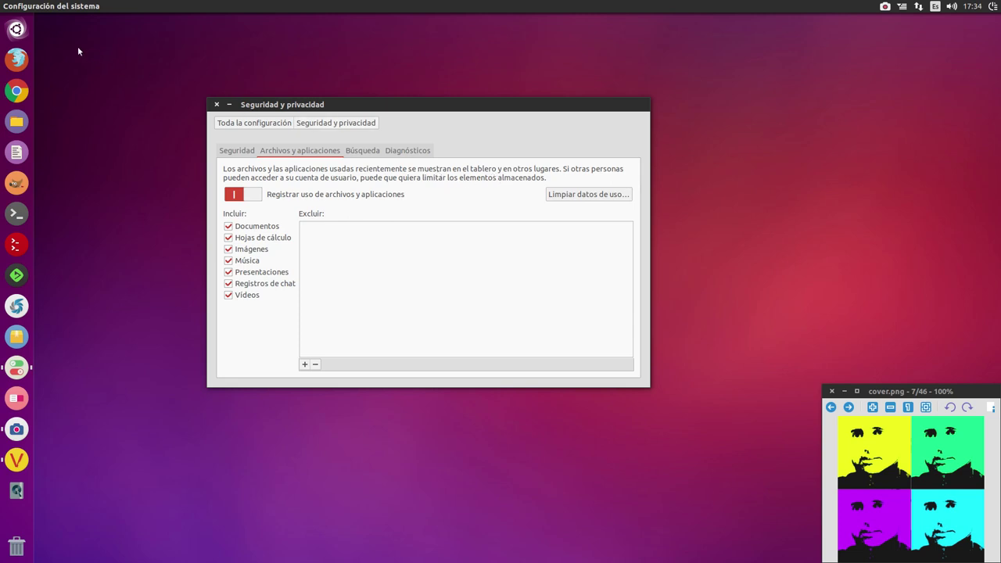
left_click(17, 28)
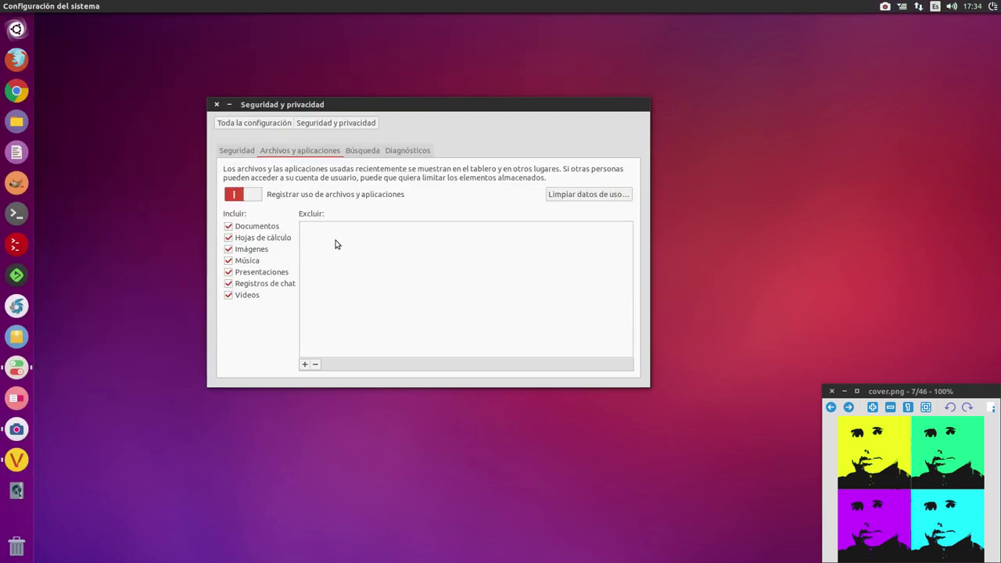
left_click(266, 364)
Uncheck every included file type, from Documentos to Vídeos, and turn off recording of file and application usage.
left_click(228, 284)
left_click(228, 261)
left_click(228, 249)
left_click(229, 237)
left_click(229, 226)
left_click(231, 195)
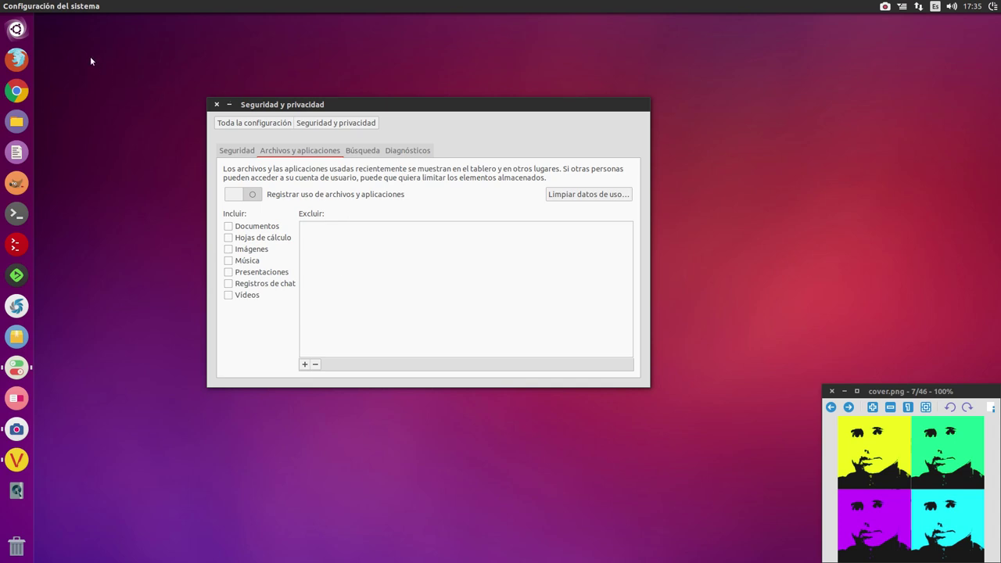
Clear the file and application usage data for Todo el tiempo, confirm the deletion, and check the Dash before and after clearing.
left_click(15, 28)
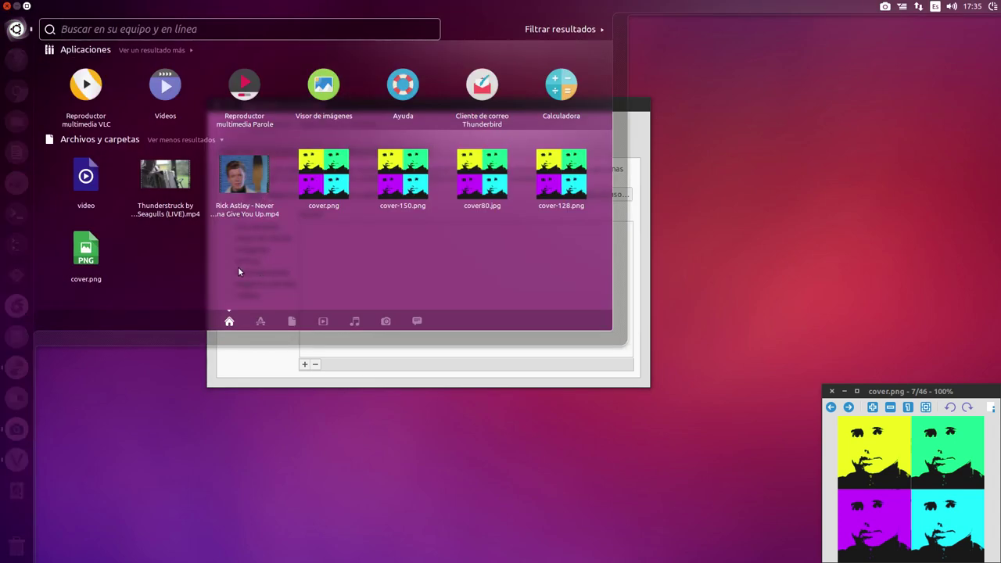
left_click(252, 369)
left_click(585, 195)
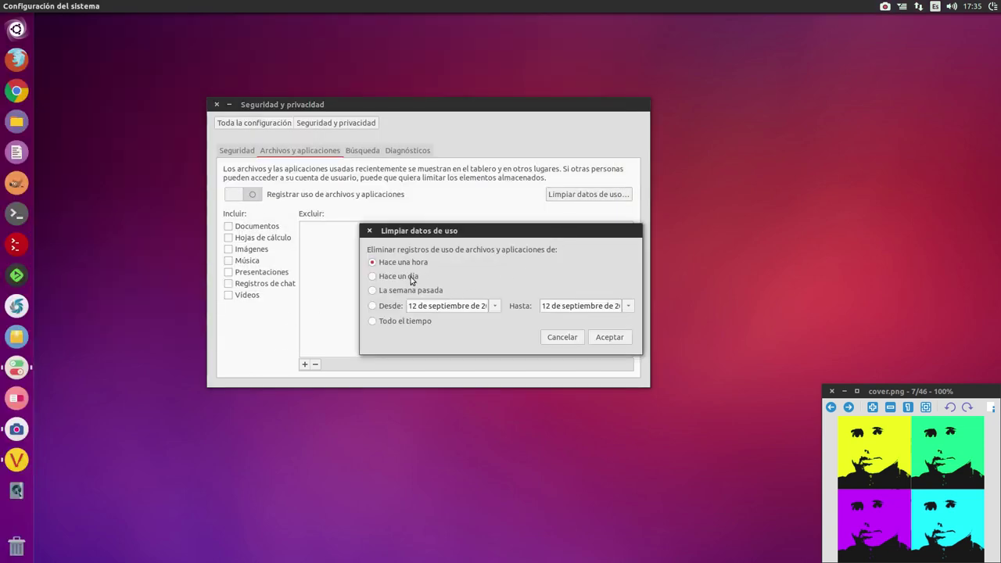
left_click(372, 321)
left_click(610, 336)
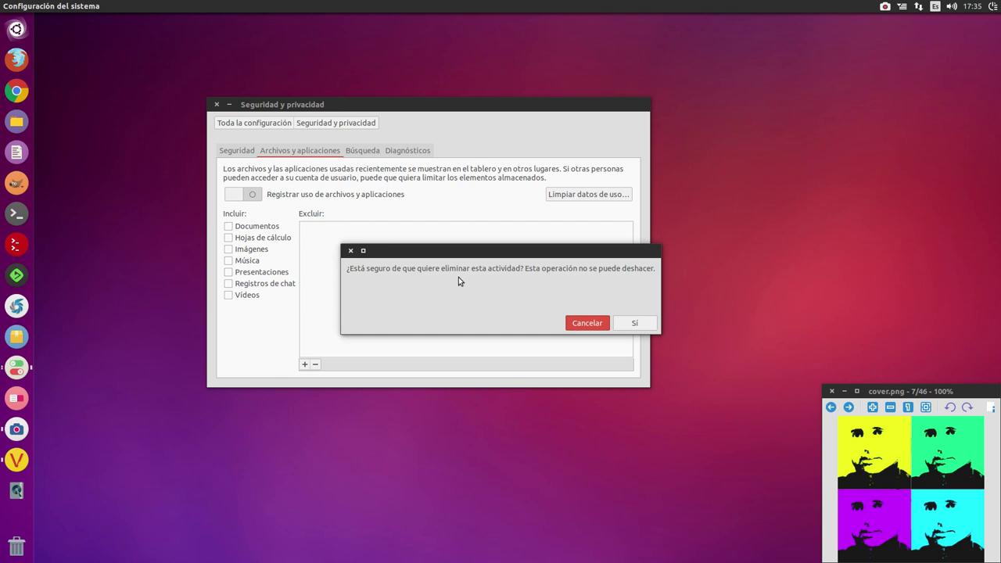
left_click(634, 323)
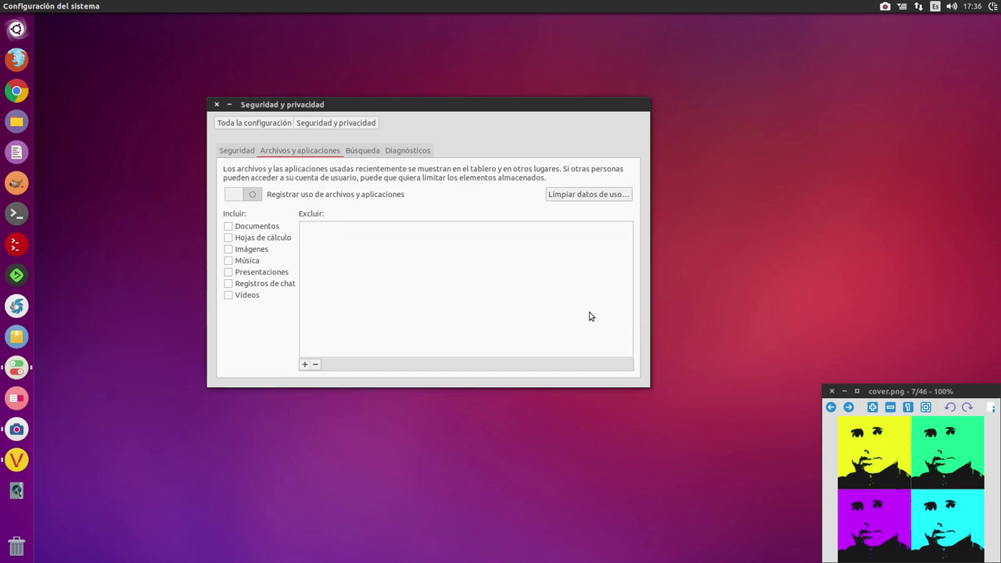
left_click(16, 29)
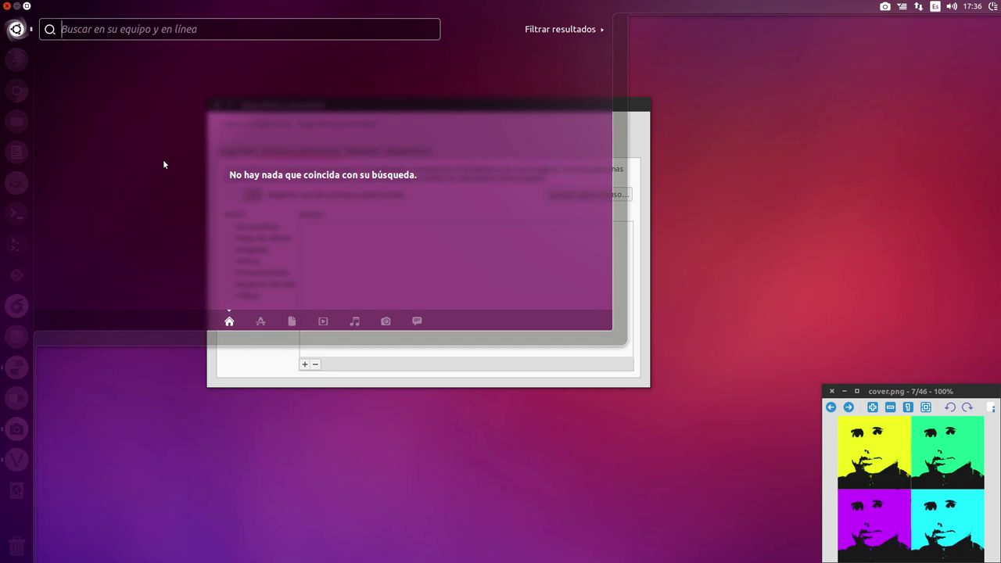
left_click(240, 363)
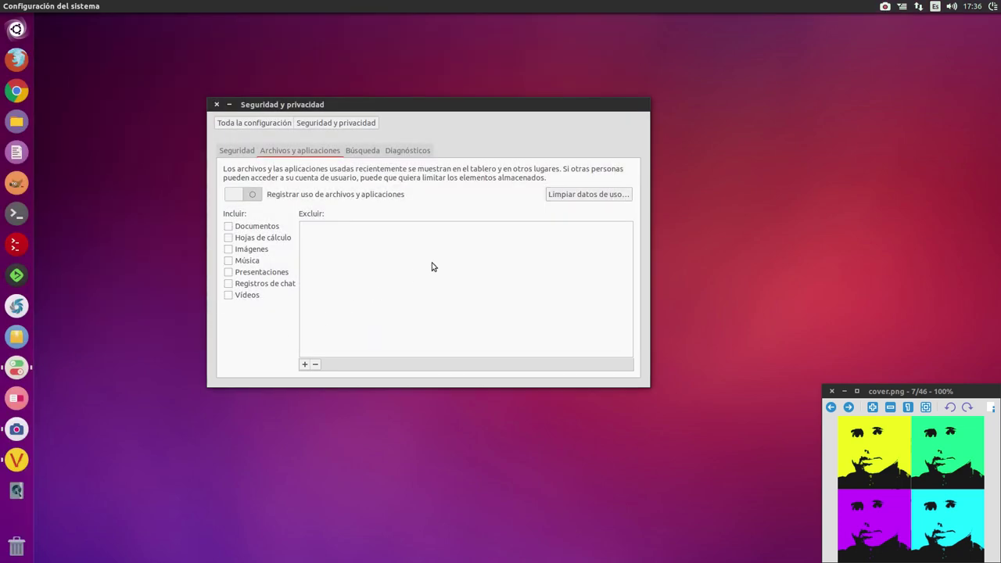
Turn off online search results for the Dash in the Búsqueda settings and search the Dash for "ssd".
left_click(375, 152)
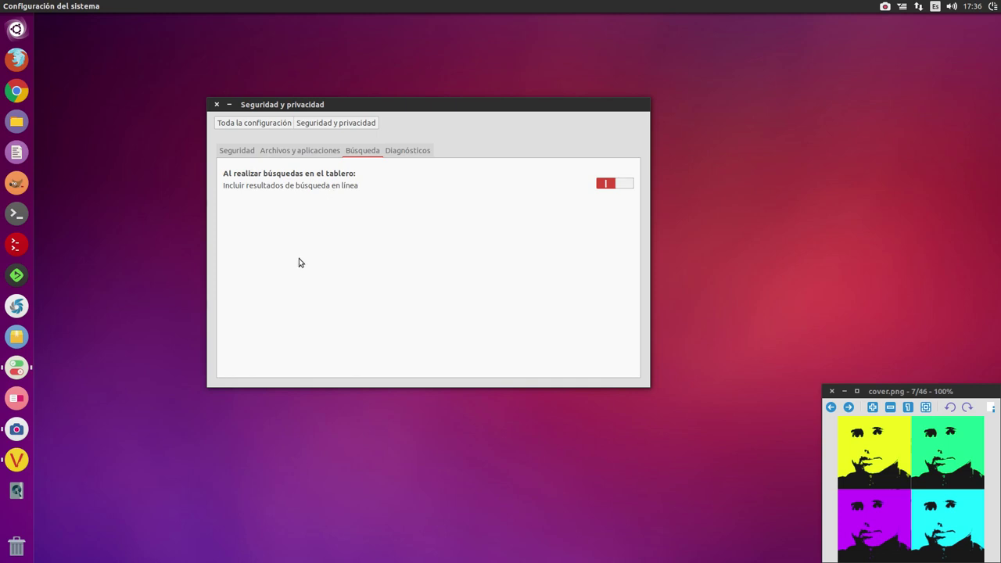
left_click(602, 187)
key("super")
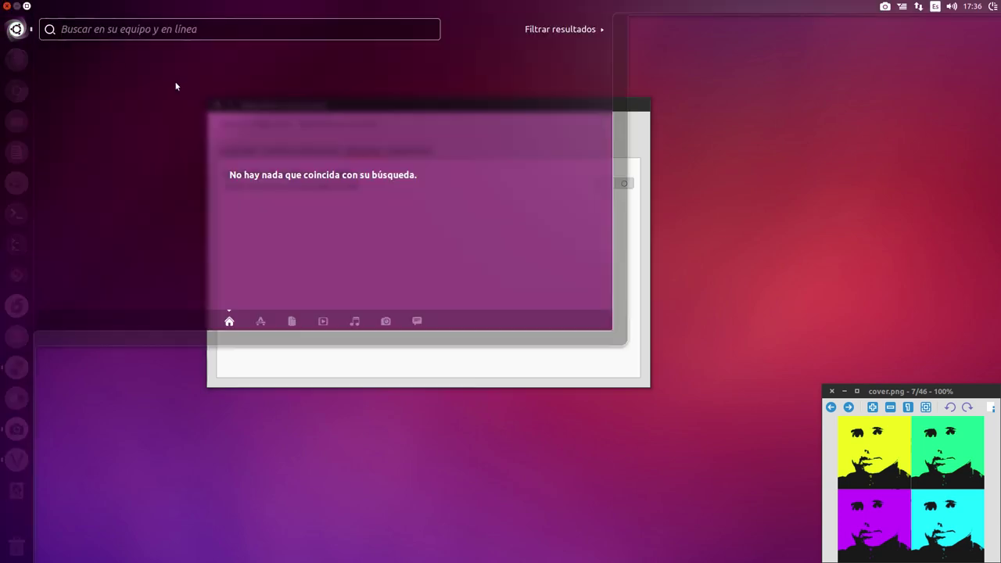
left_click(136, 29)
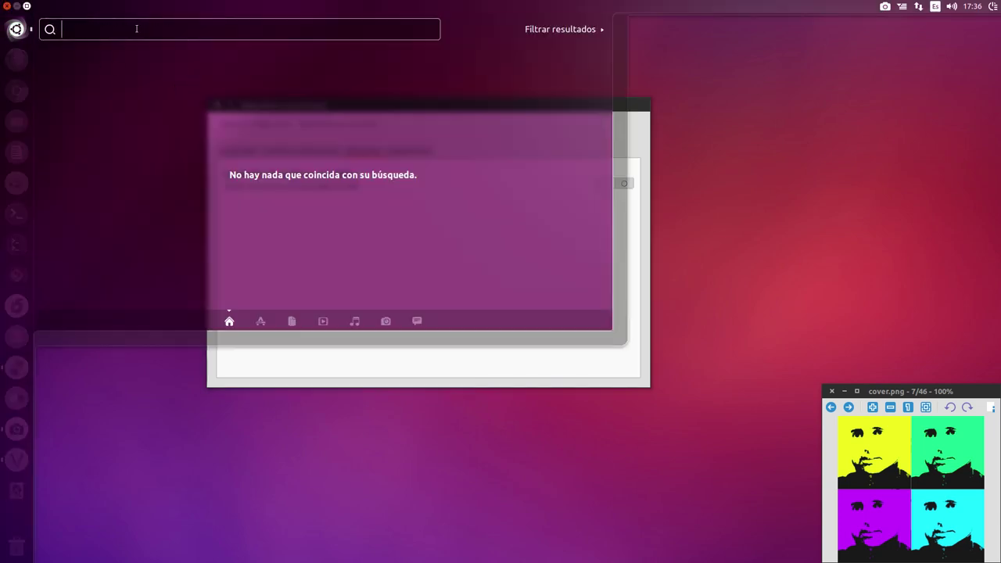
type("ssd")
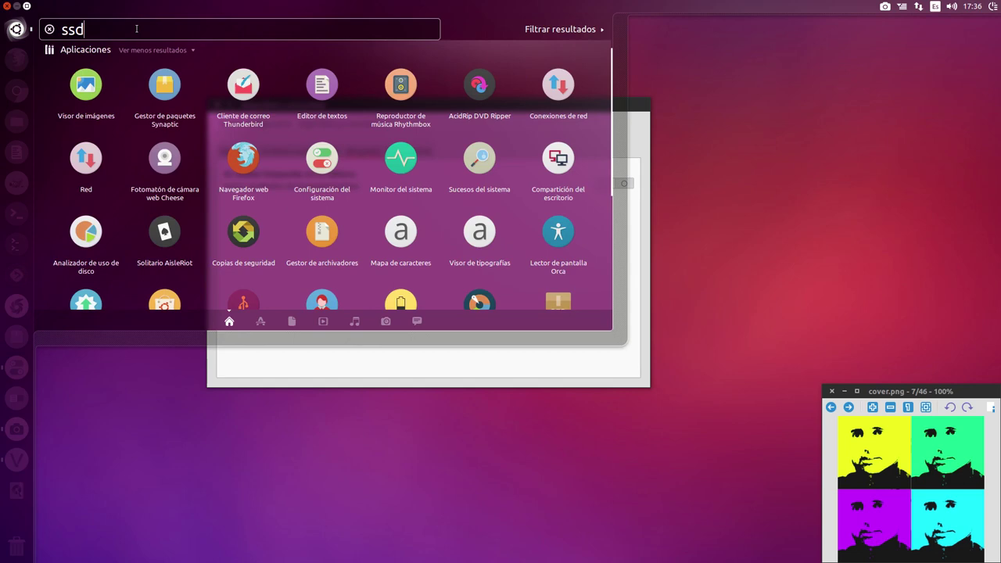
Look through the application results for "ssd", clear the search and close the Dash.
scroll(172, 141, "down", 3)
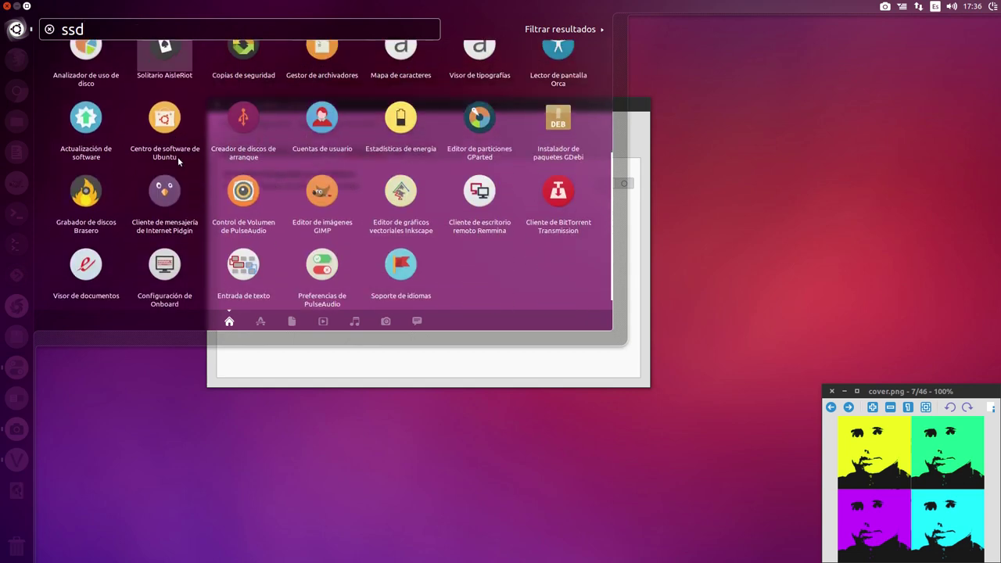
scroll(388, 255, "up", 4)
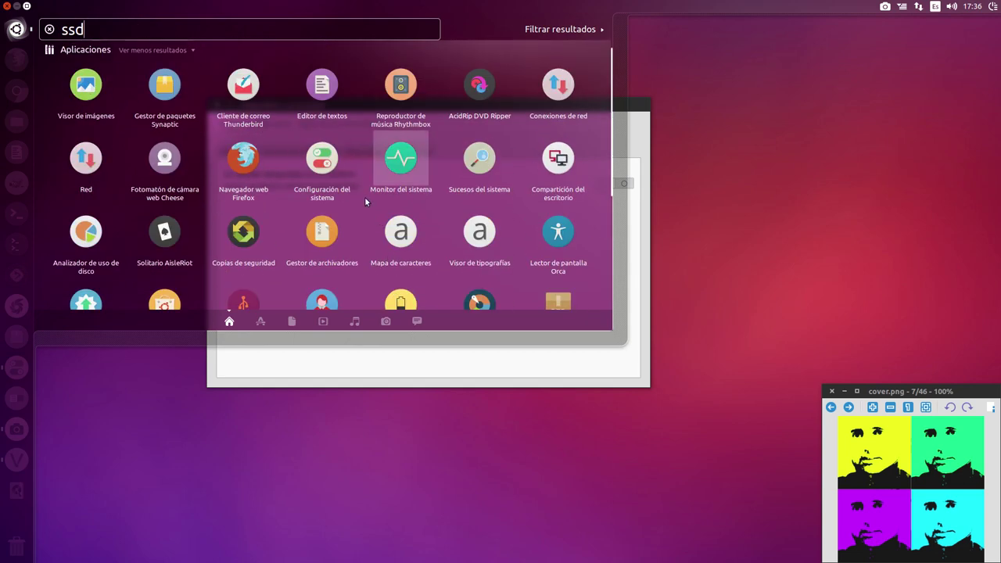
scroll(364, 197, "down", 3)
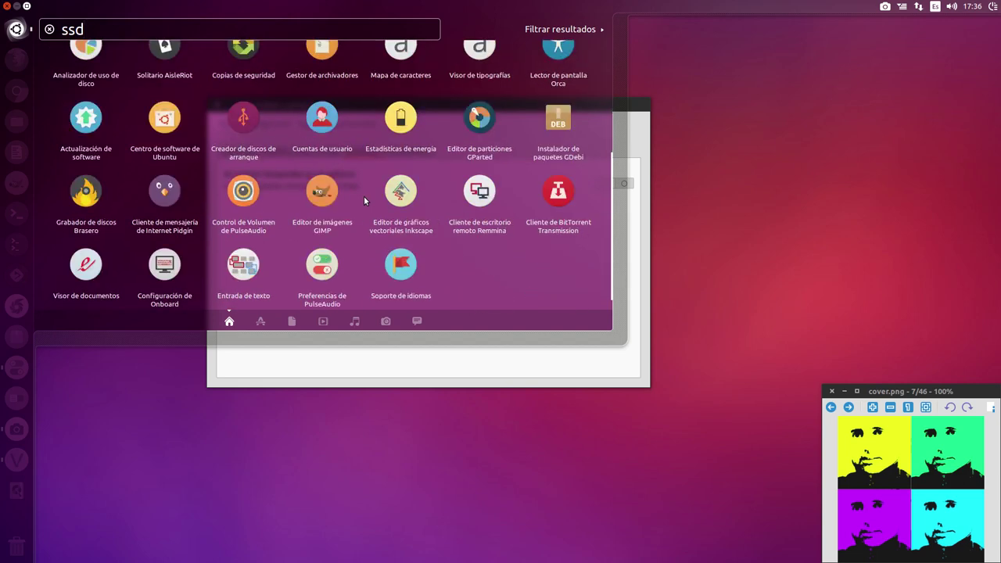
scroll(403, 215, "up", 3)
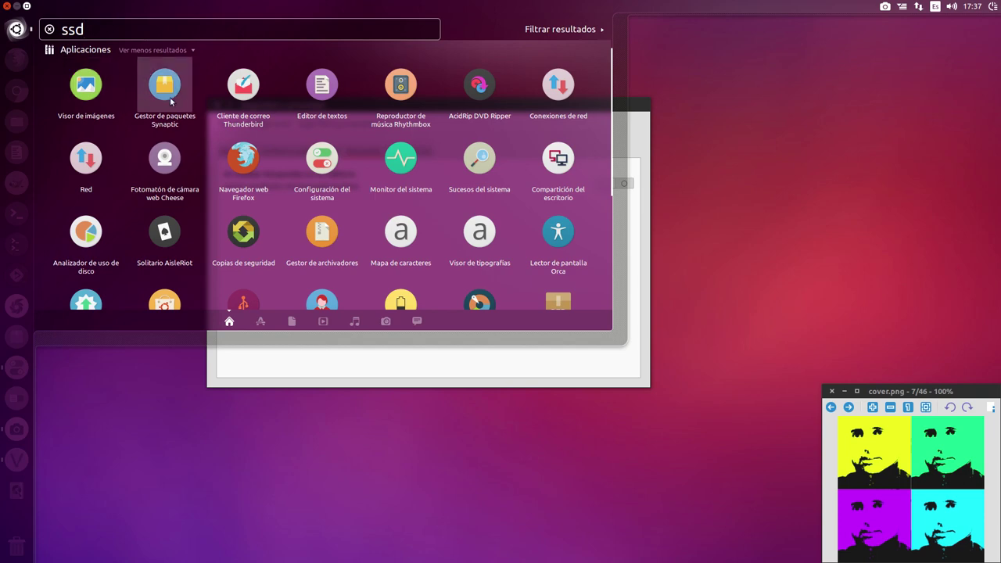
scroll(281, 126, "down", 3)
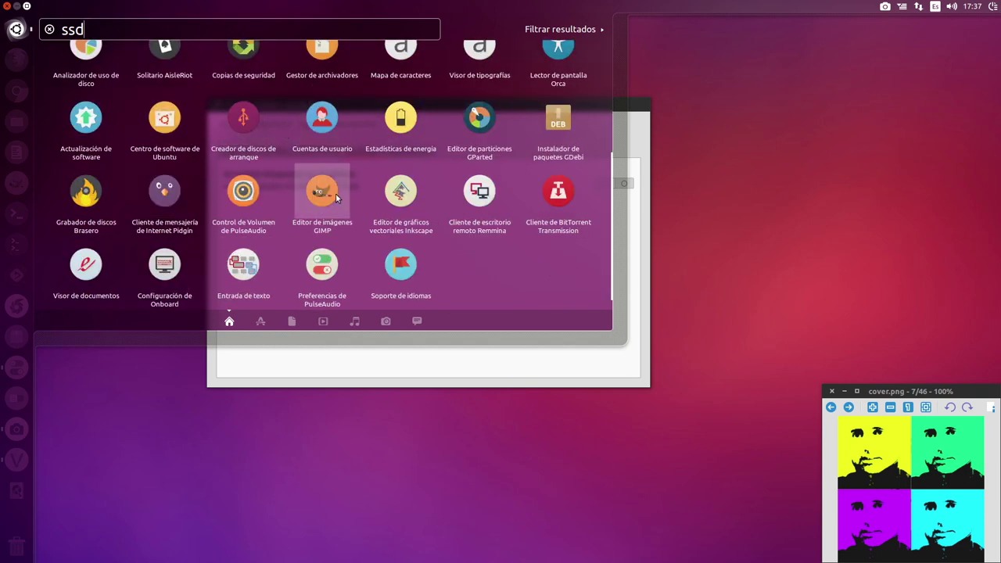
scroll(336, 198, "up", 3)
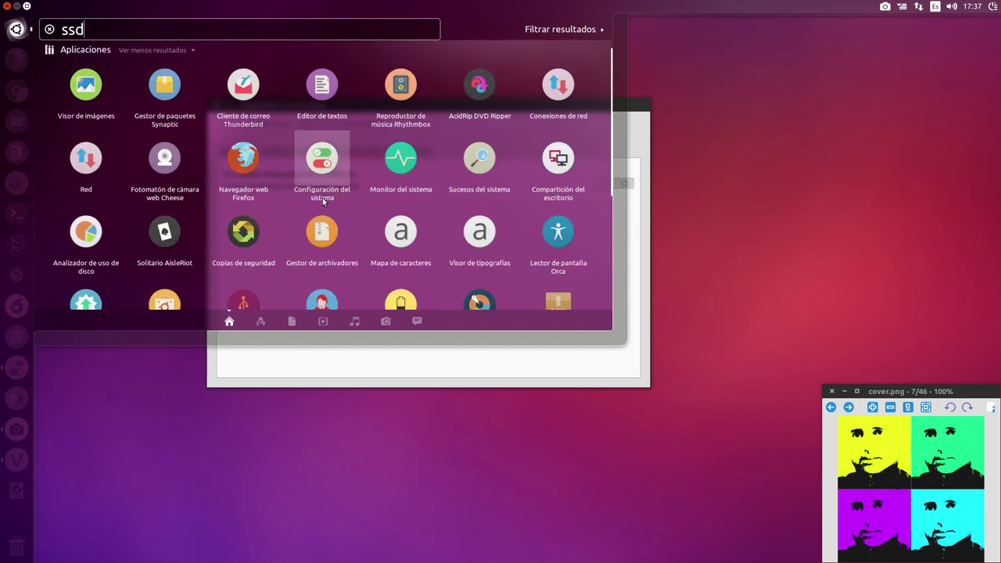
scroll(323, 201, "down", 3)
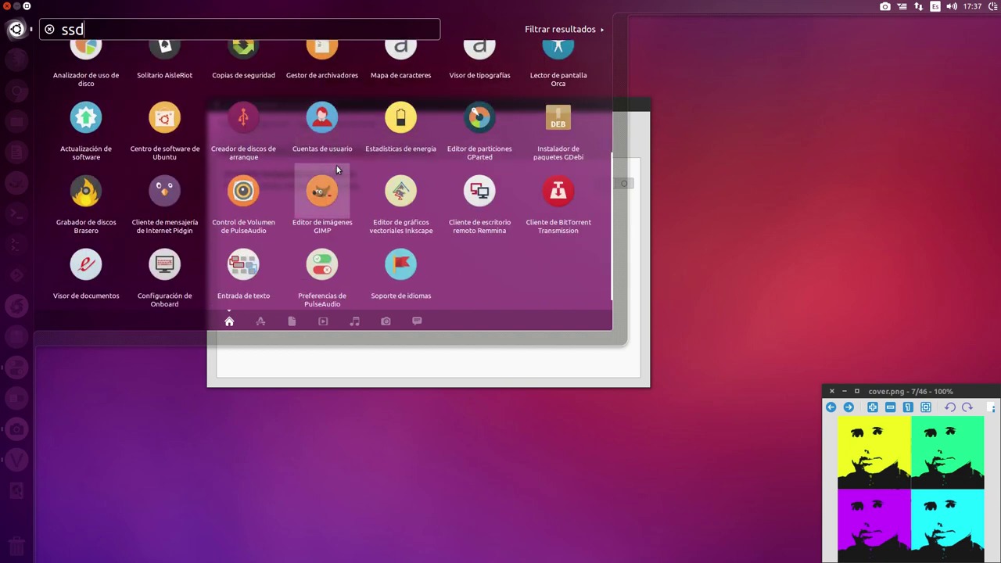
scroll(320, 151, "up", 1)
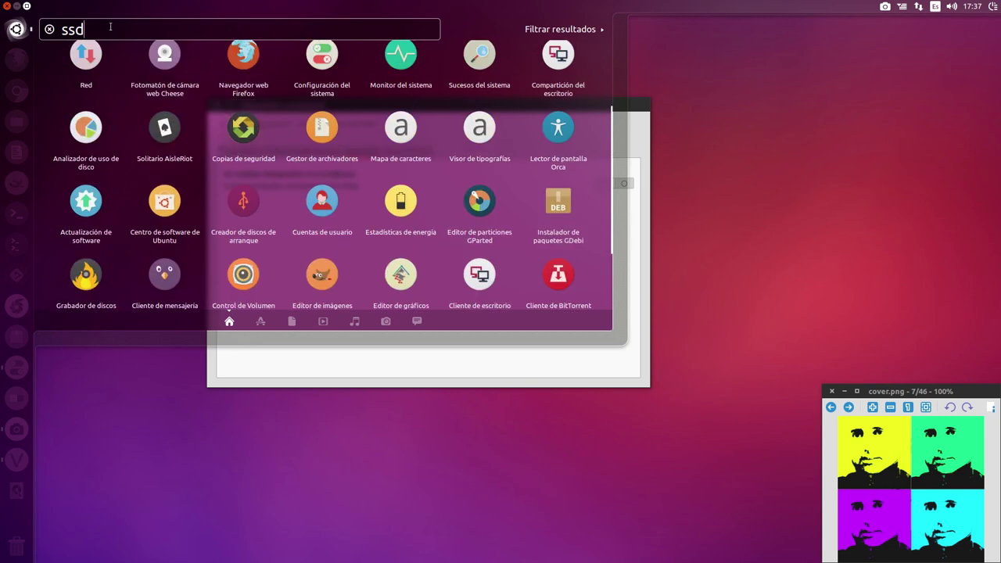
key("BackSpace")
key("BackSpace")
key("BackSpace")
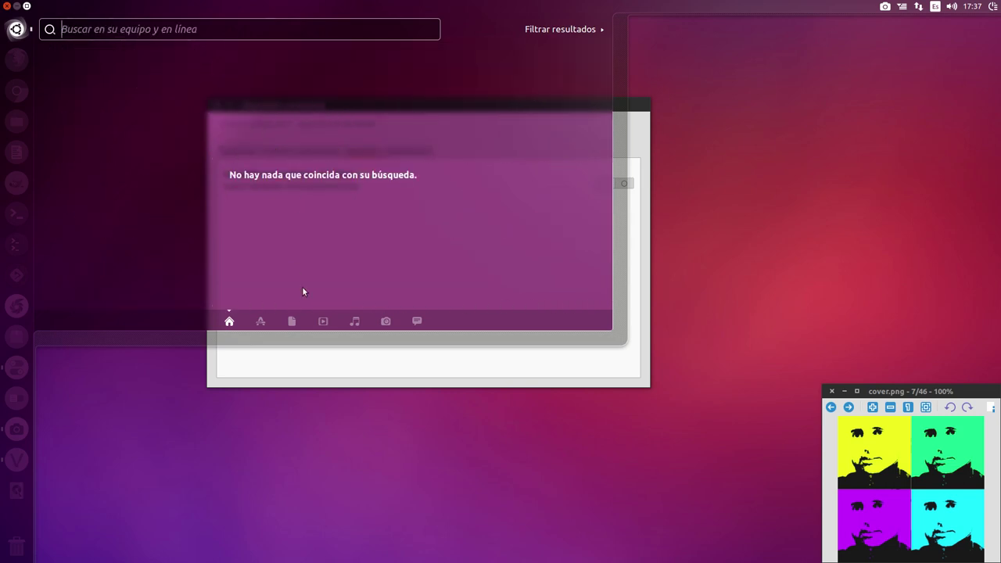
left_click(331, 360)
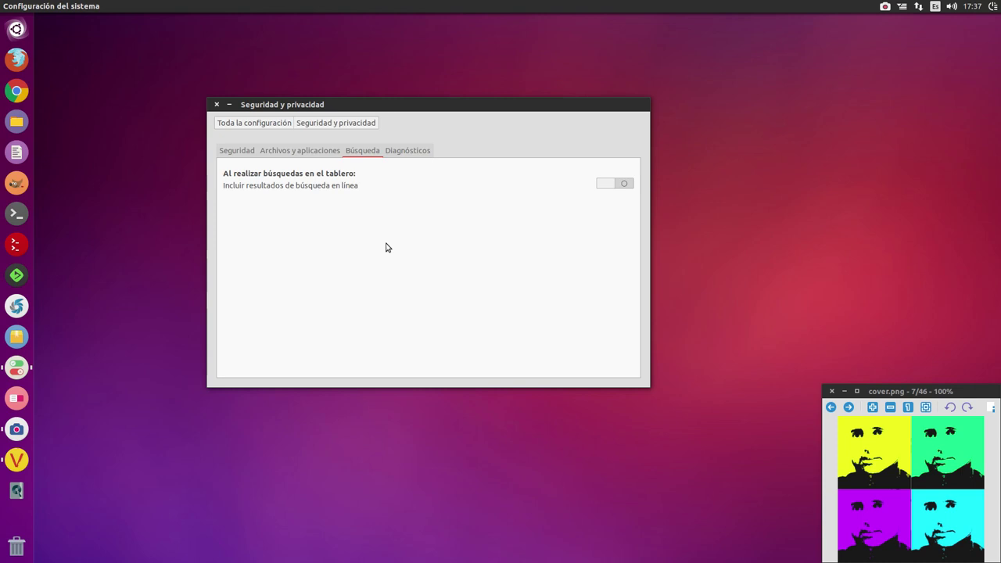
In the Diagnósticos settings, stop sending error reports and occasional system information to Canonical, and return to the overview of all settings.
left_click(407, 153)
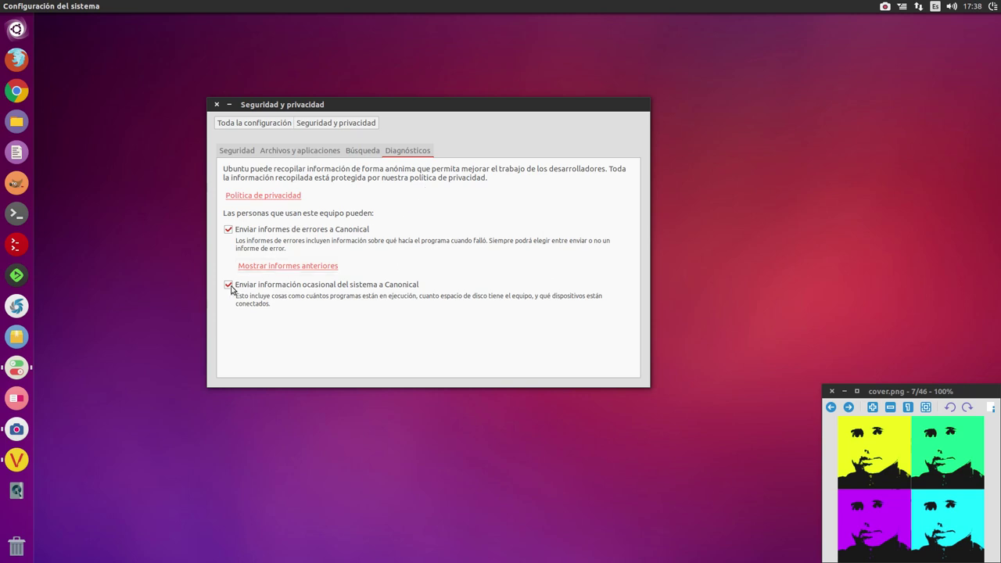
left_click(229, 231)
left_click(264, 125)
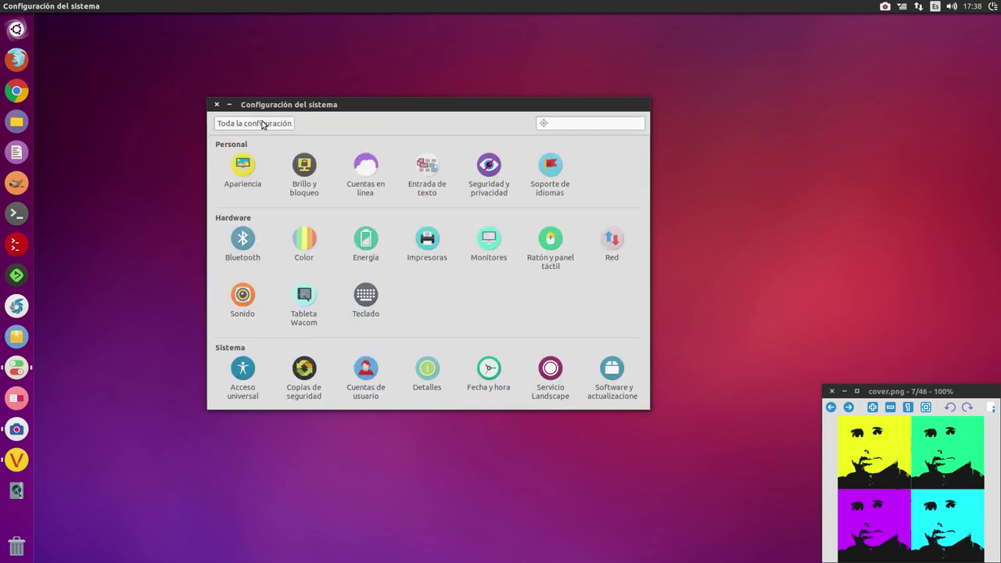
Review the Seguridad, Archivos y aplicaciones, Búsqueda and Diagnósticos settings of Seguridad y privacidad once more and close the window.
left_click(493, 170)
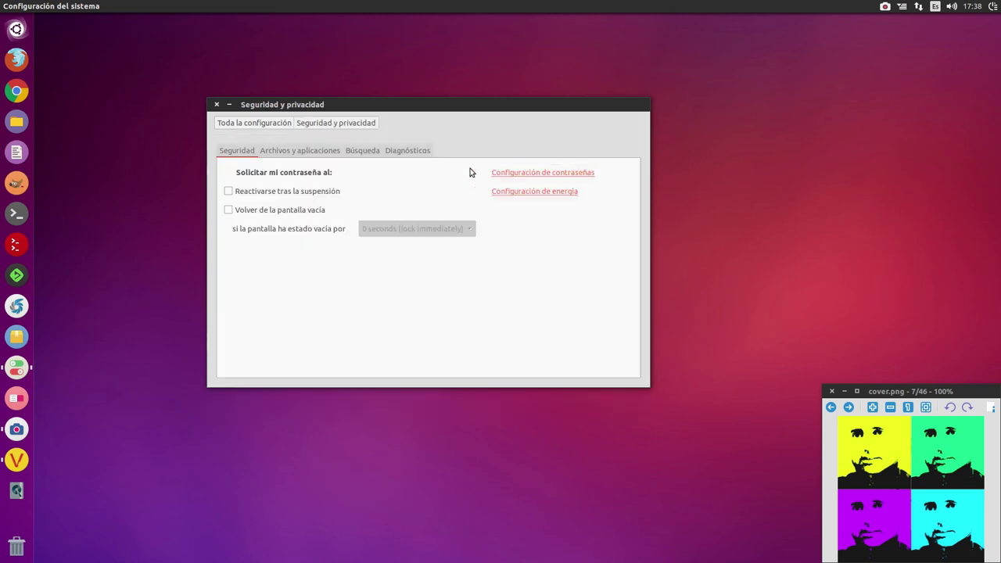
left_click(305, 152)
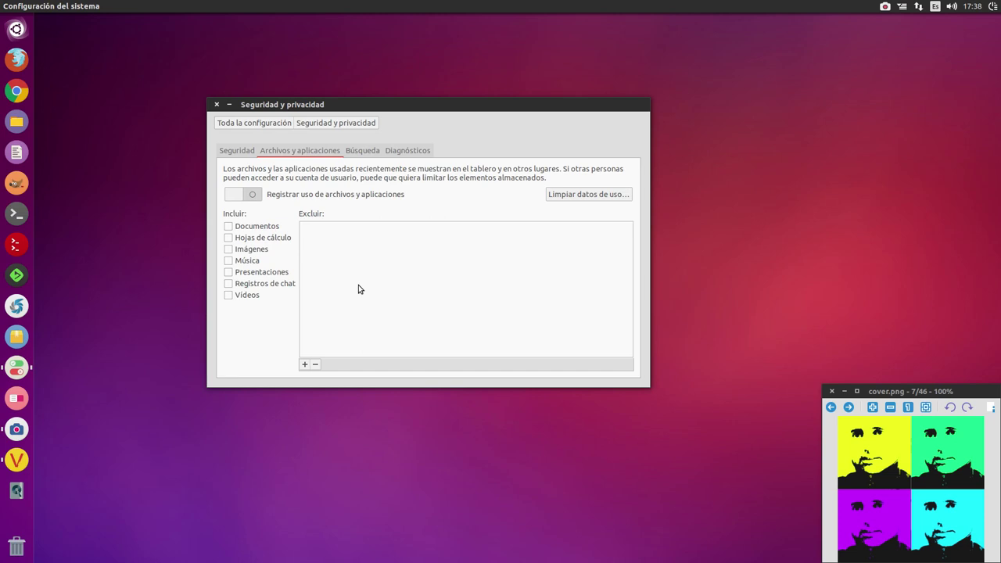
left_click(378, 153)
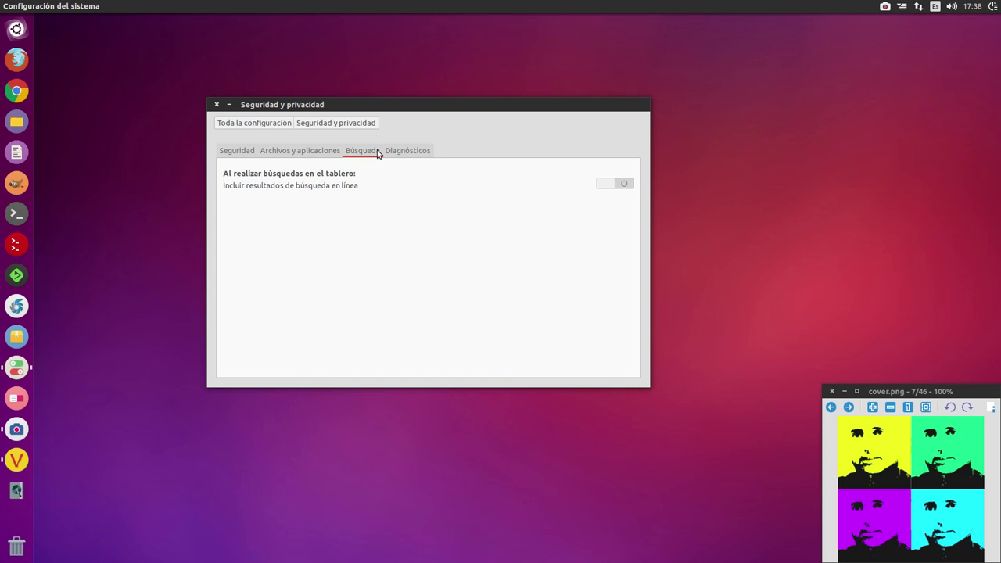
left_click(399, 151)
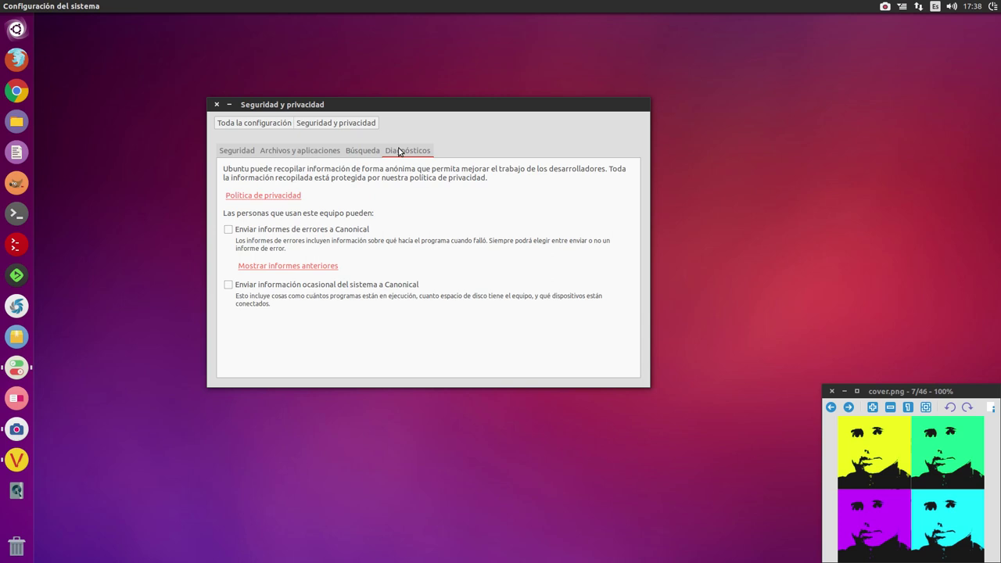
left_click(217, 104)
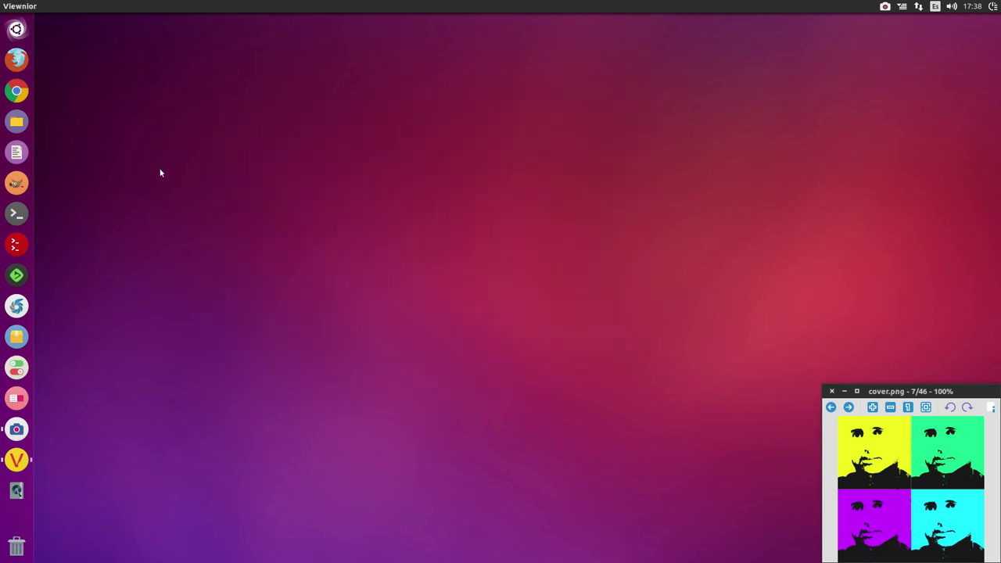
Switch to a new Terminal window, move it to the upper part of the desktop and widen it.
left_click(21, 215)
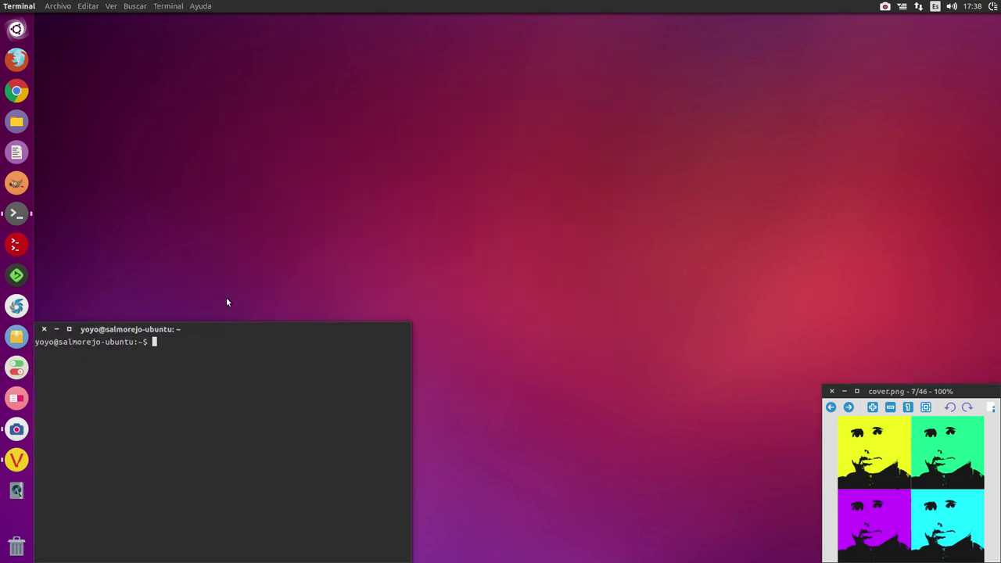
left_click_drag(204, 330, 239, 108)
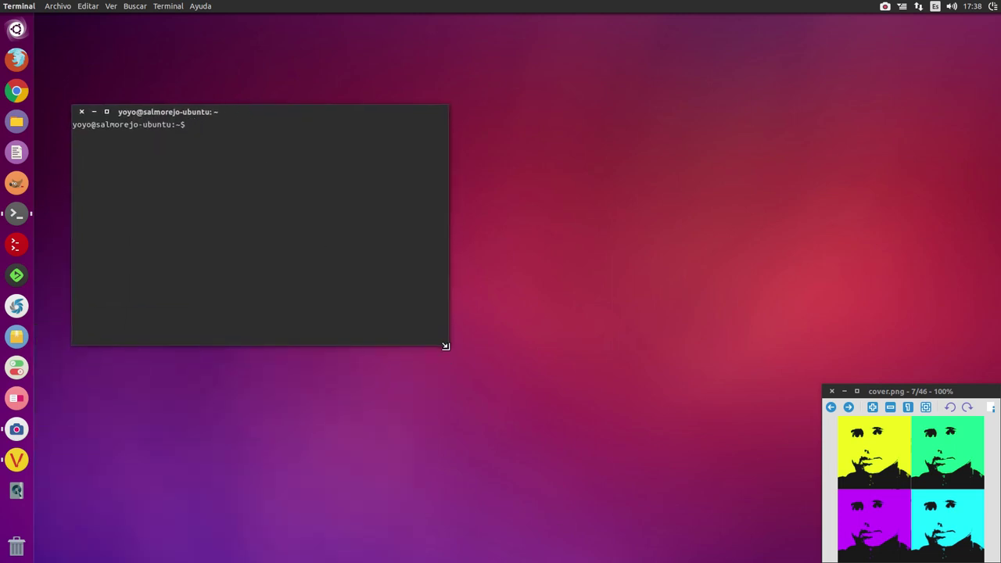
left_click_drag(445, 346, 692, 362)
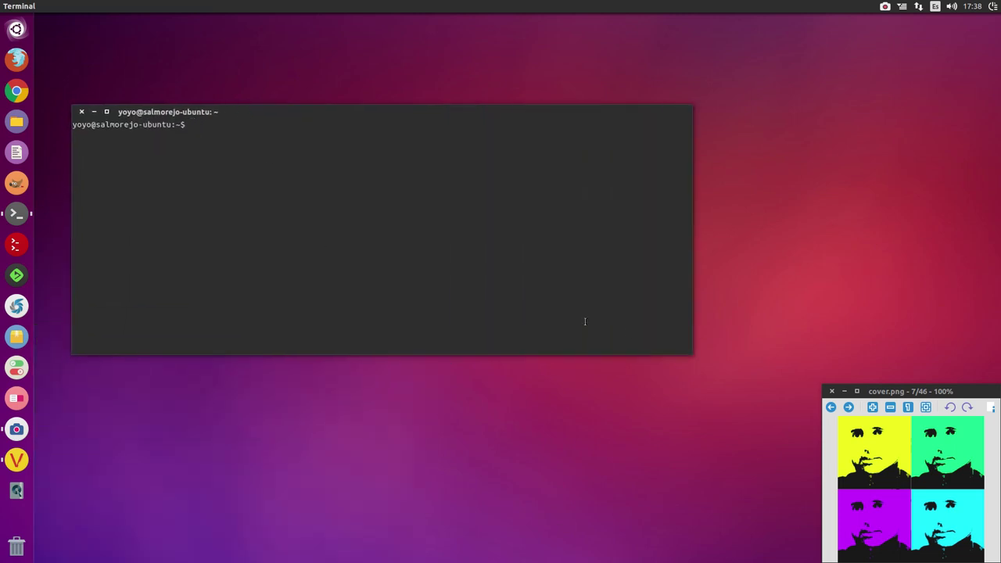
Enter the command "sudo apt-get install unity-tweak-tool" at the prompt without running it.
type("sudo apt-get install unity-te")
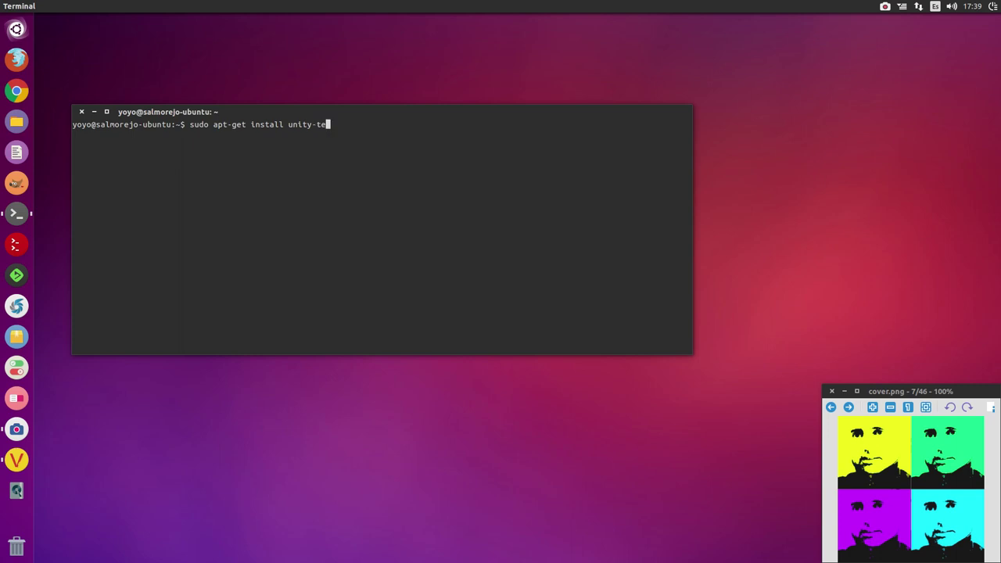
key("BackSpace")
type("weak-tool")
left_click_drag(688, 124, 189, 125)
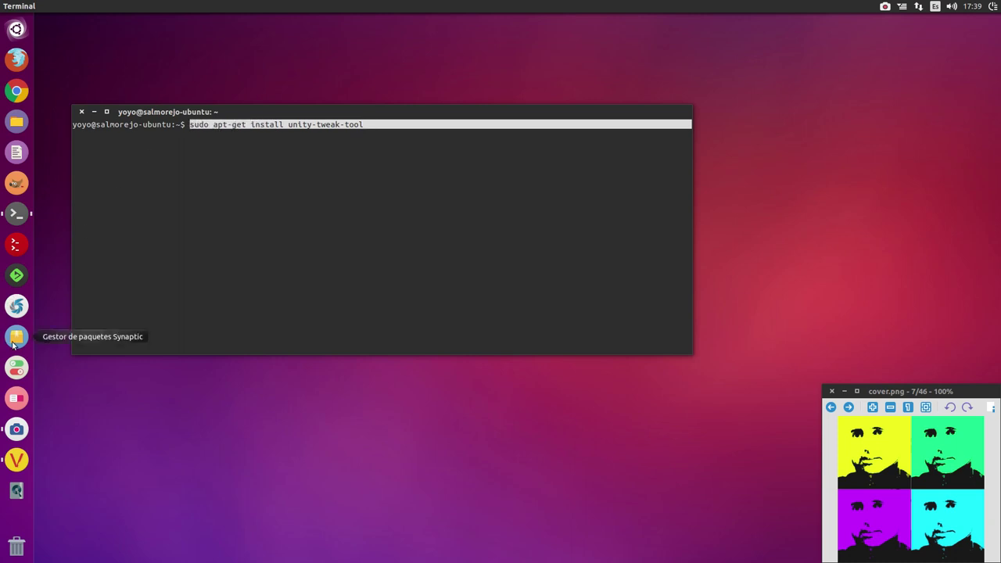
left_click(370, 125)
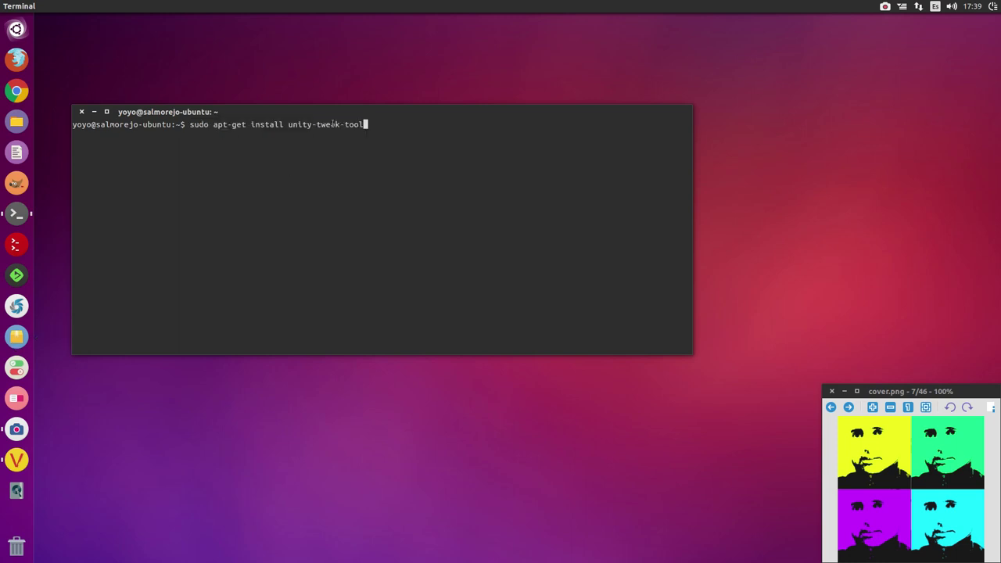
left_click_drag(370, 126, 189, 123)
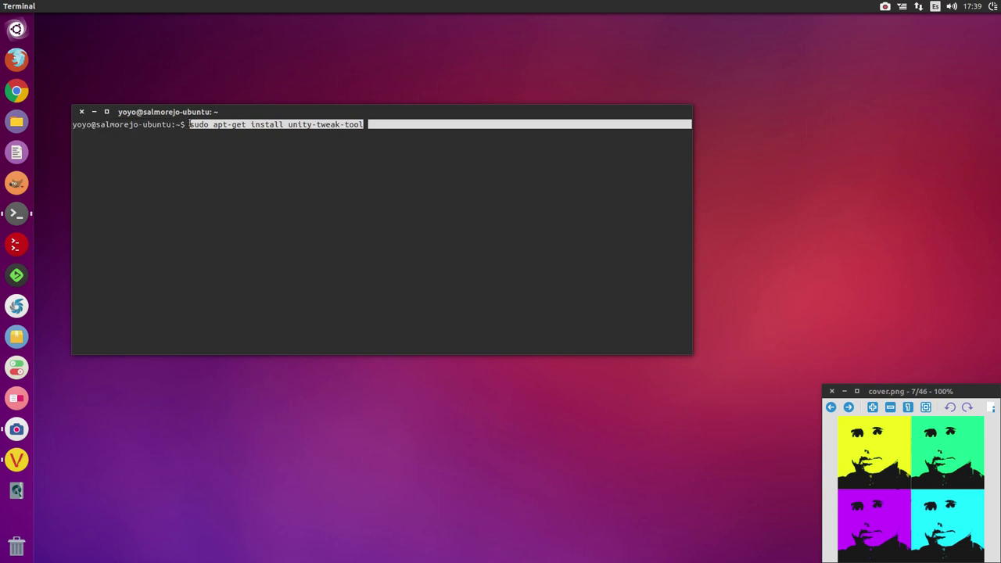
left_click(240, 202)
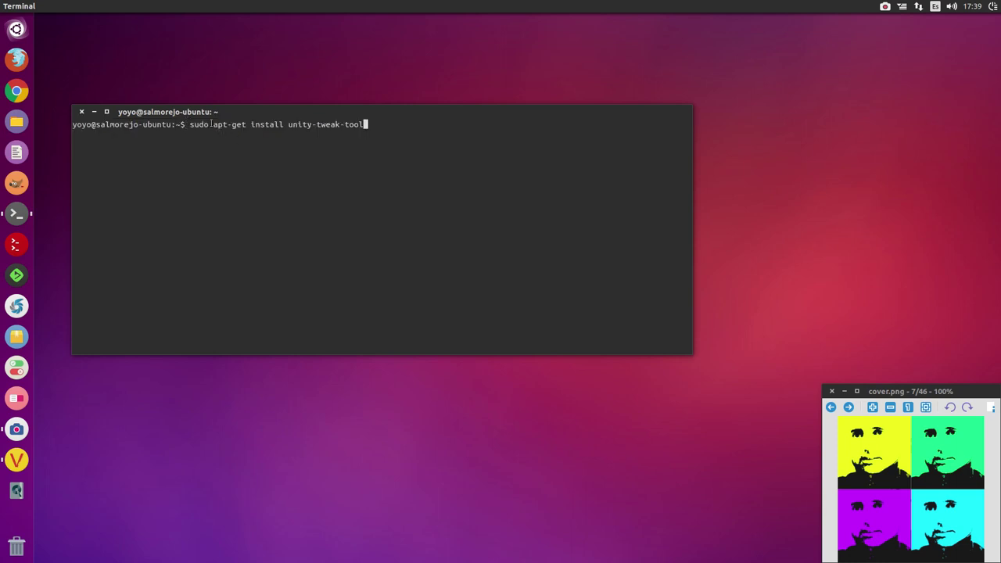
Highlight the install command, close the Terminal without running it, and open Unity Tweak Tool in the upper part of the desktop.
left_click_drag(189, 124, 370, 144)
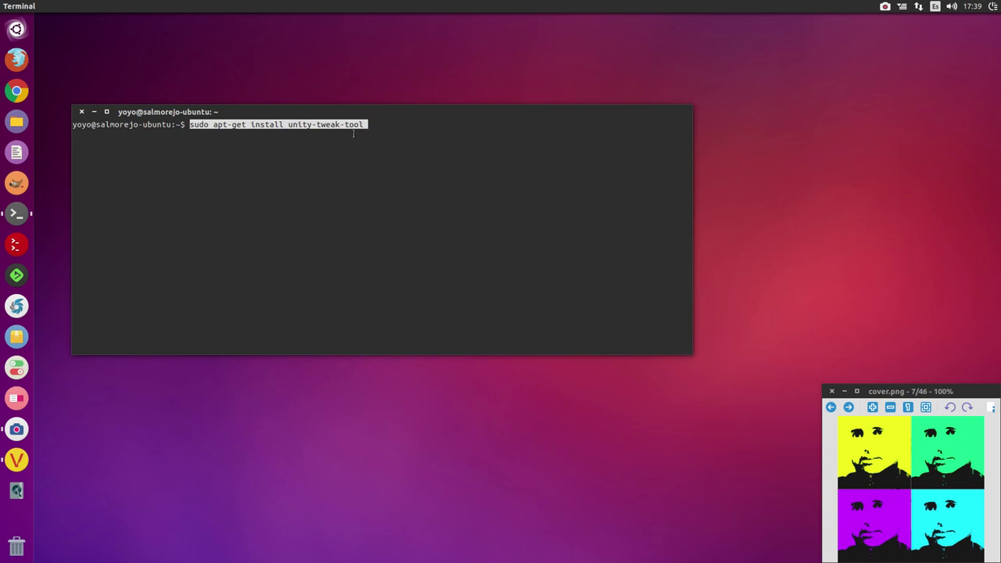
left_click(81, 112)
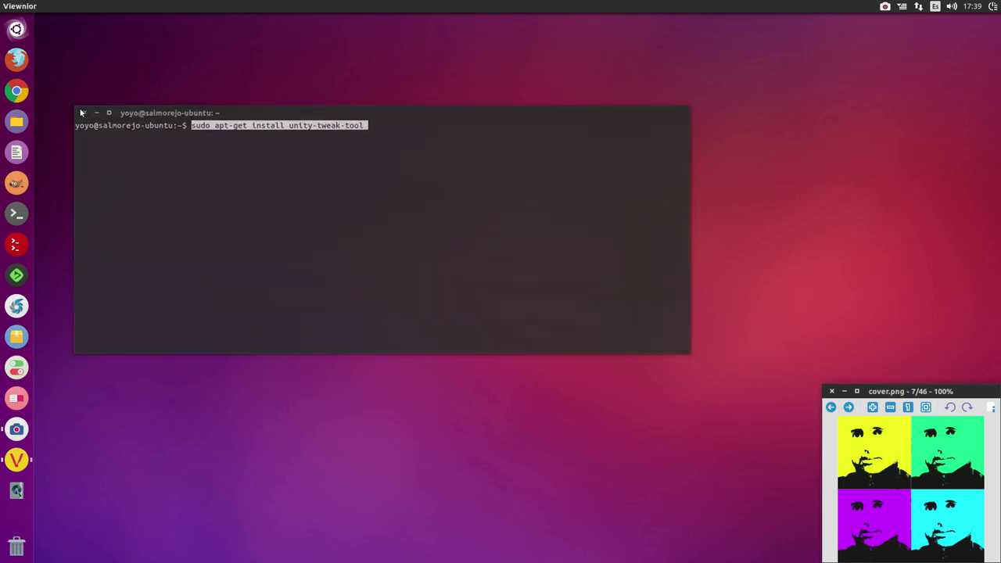
left_click(17, 398)
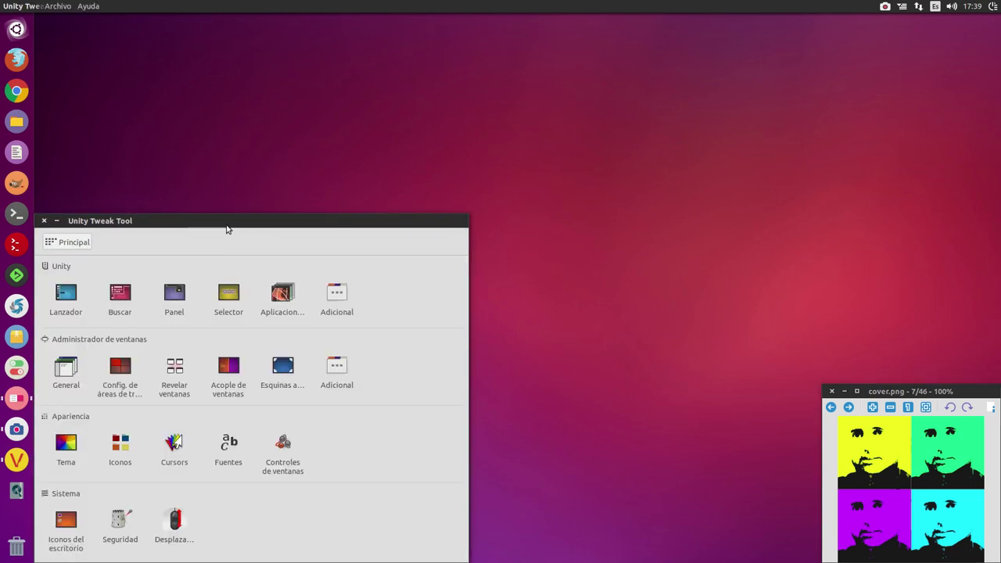
left_click_drag(230, 222, 373, 67)
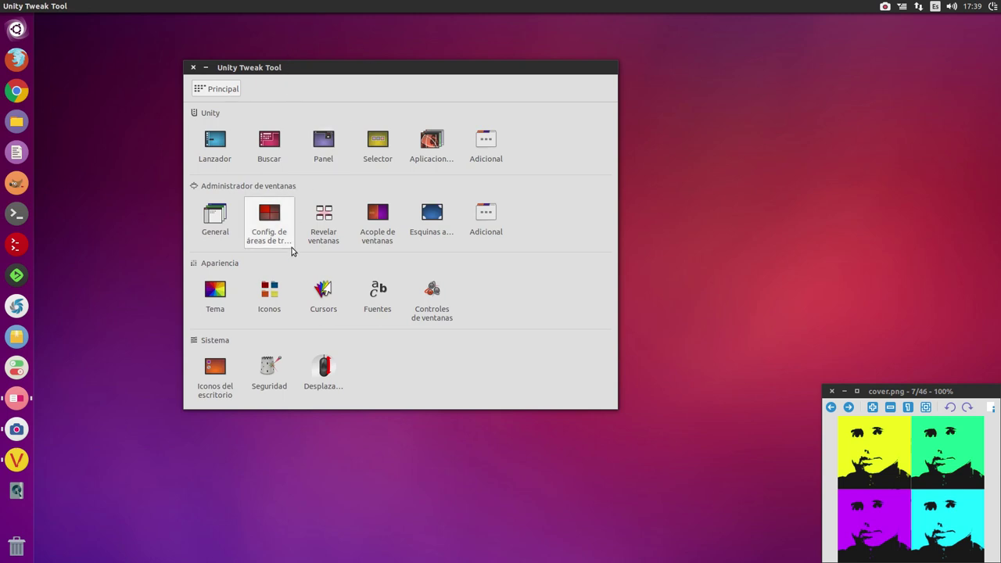
In the Buscar settings of Unity Tweak Tool, disable «Más sugerencias» and the applications «Usadas recientemente».
left_click(269, 143)
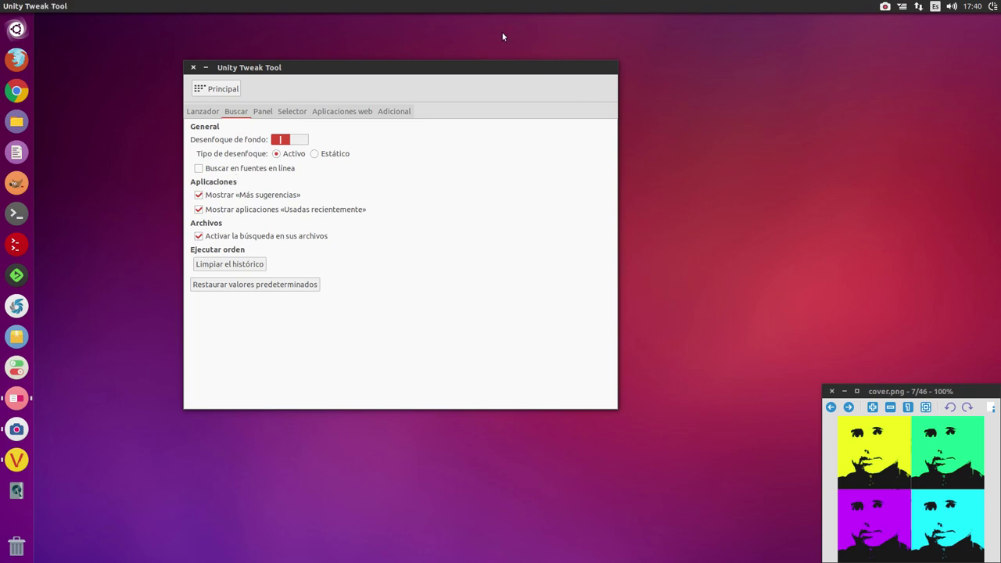
left_click_drag(396, 70, 427, 53)
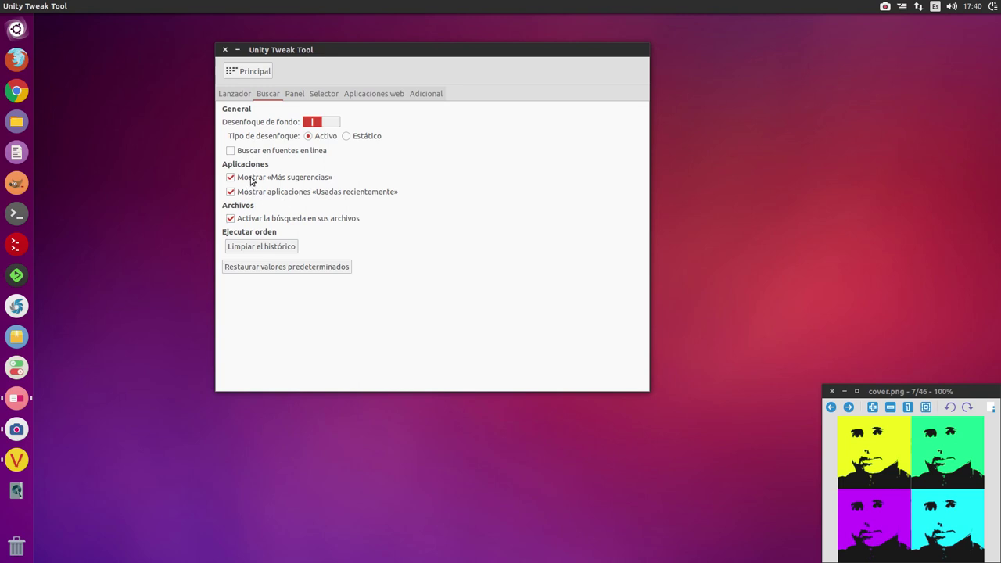
mouse_move(251, 180)
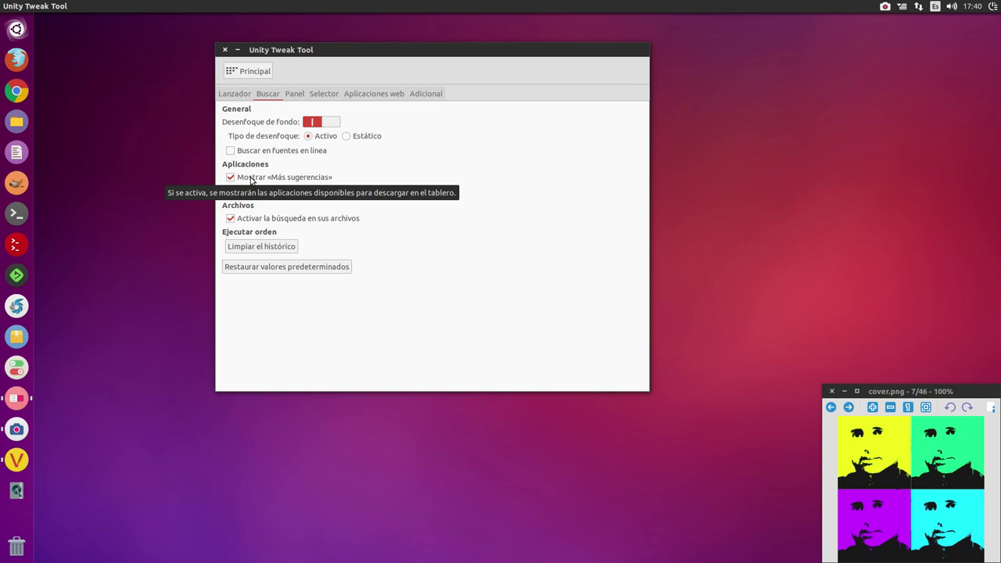
left_click(302, 178)
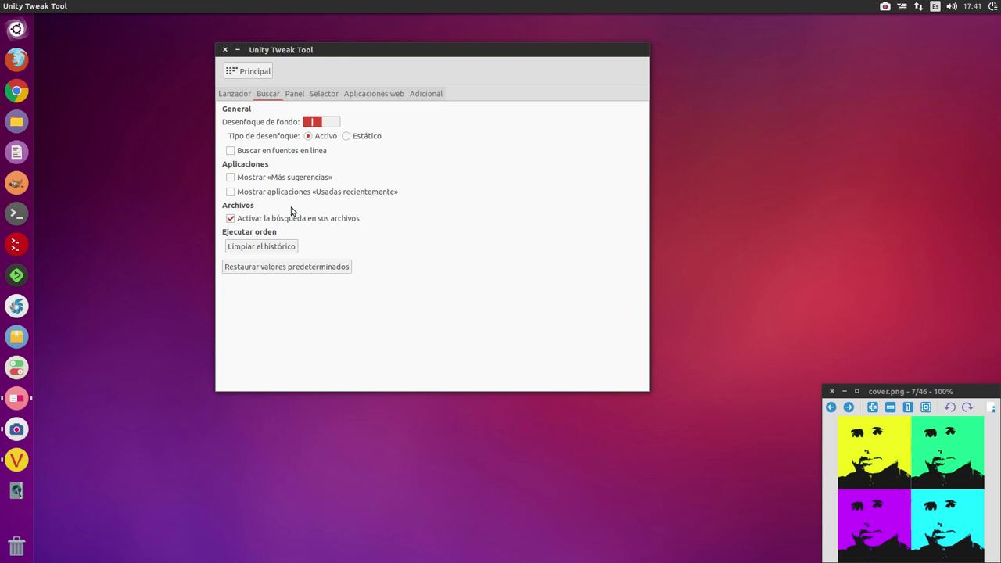
Open Archivos, look inside the Audio folder of Carpeta personal, return to the parent folder and close the file manager.
left_click(16, 123)
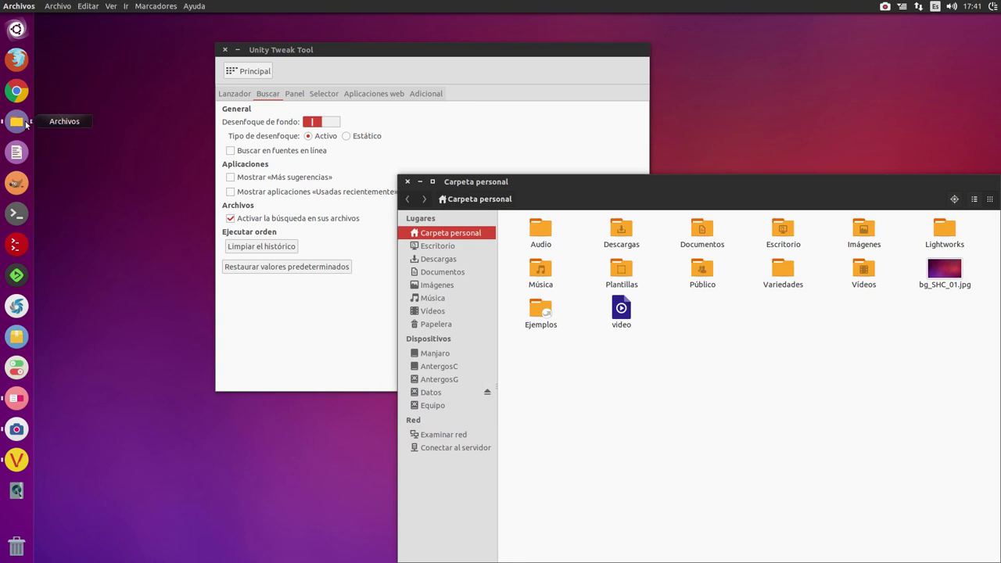
left_click_drag(574, 185, 397, 80)
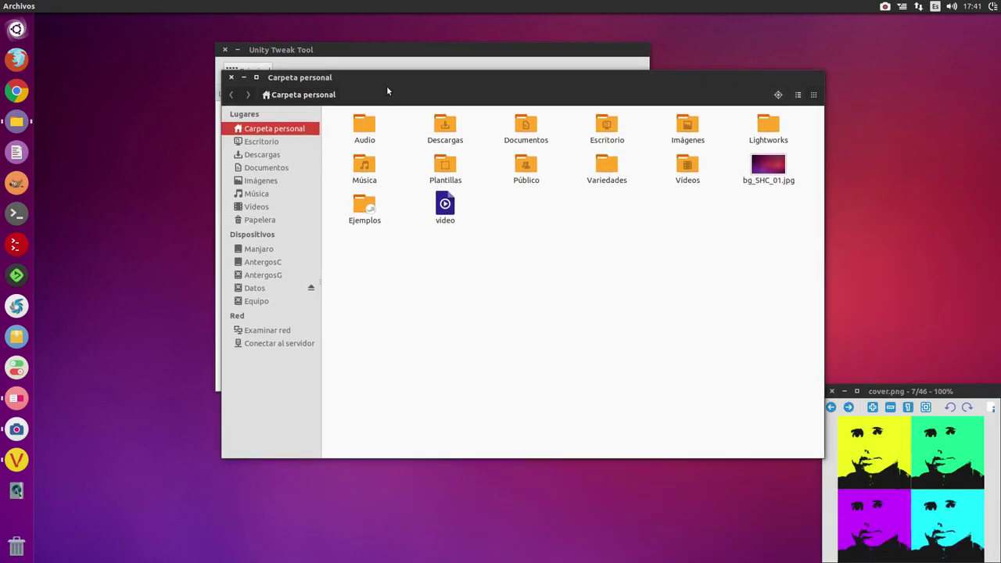
double_click(368, 126)
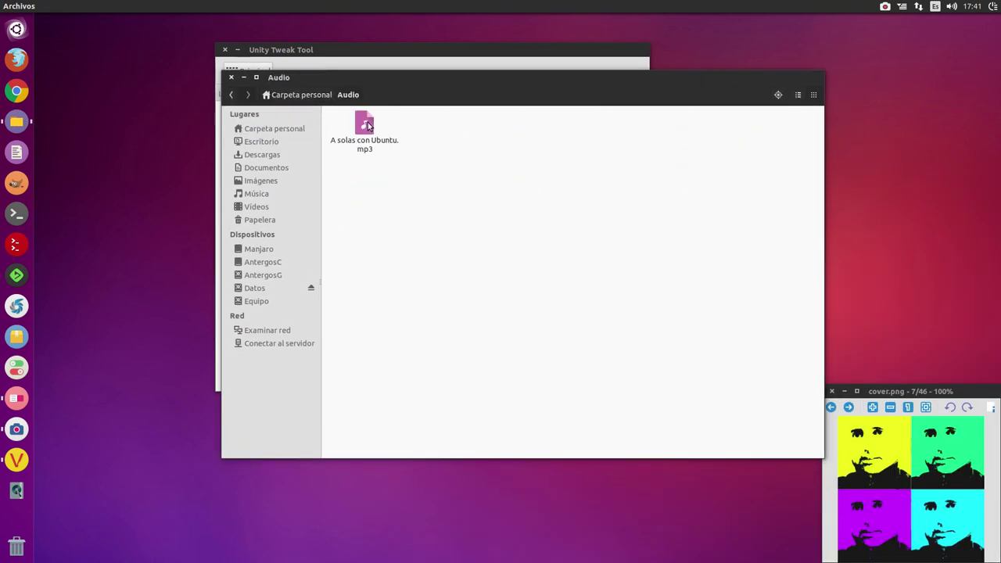
left_click(231, 95)
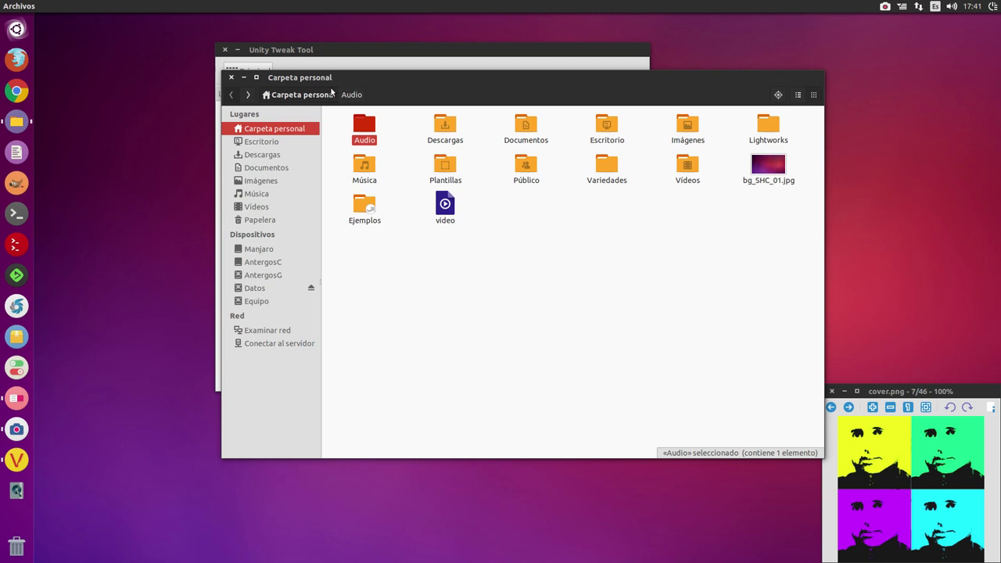
left_click(232, 79)
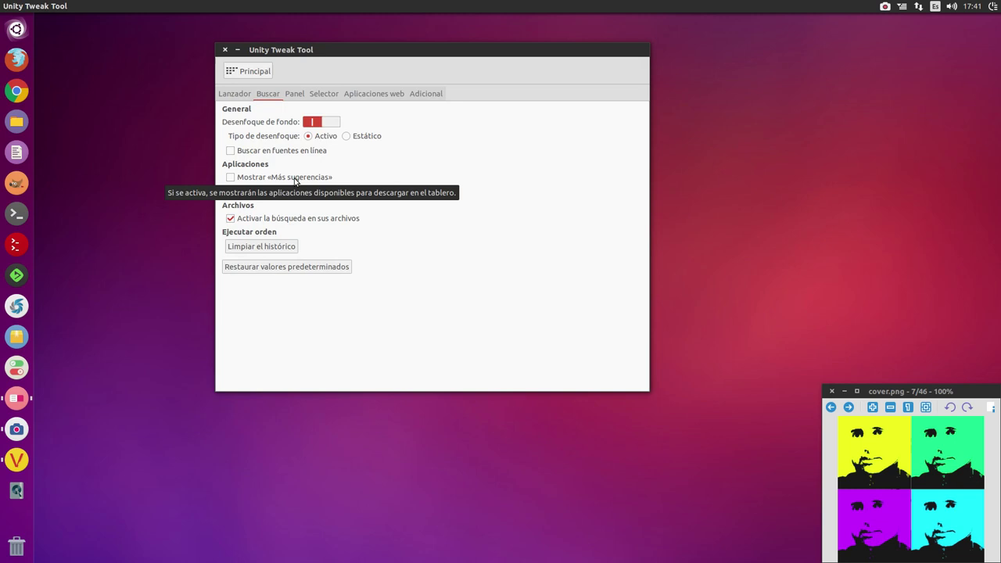
Switch to Google Chrome and try to open the site ubuntufix.com.
left_click(17, 91)
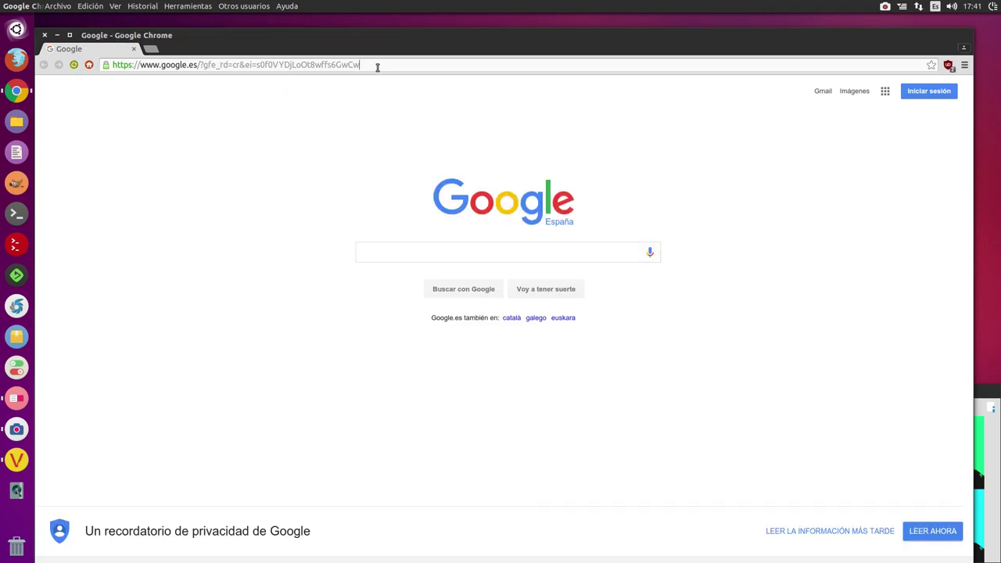
left_click(378, 65)
type("ub")
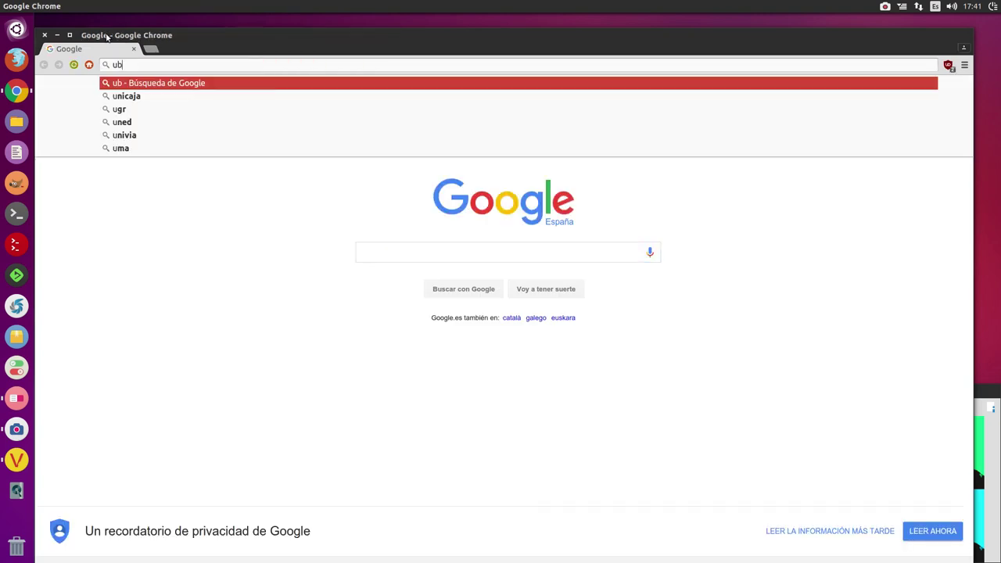
type("untufix.com")
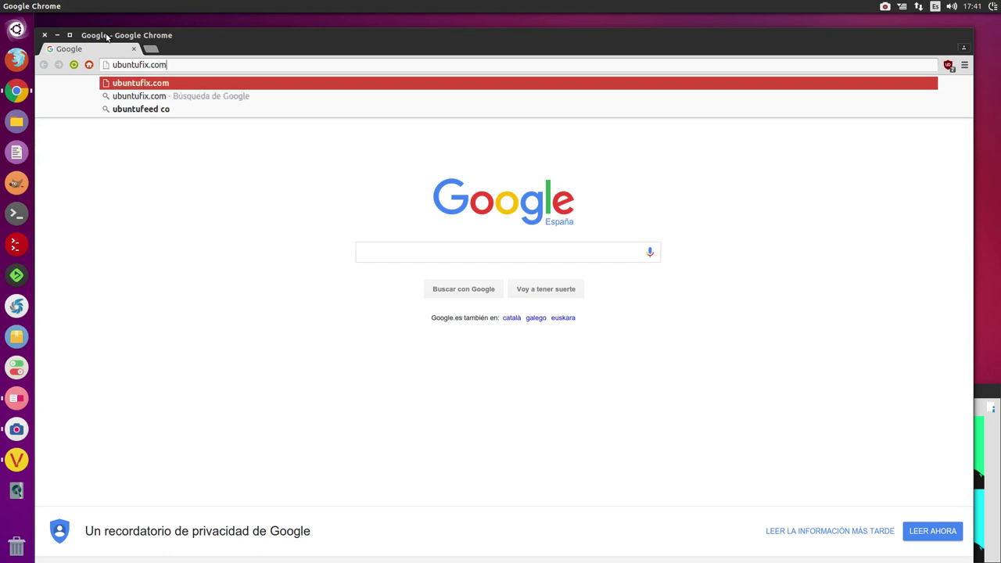
key("Return")
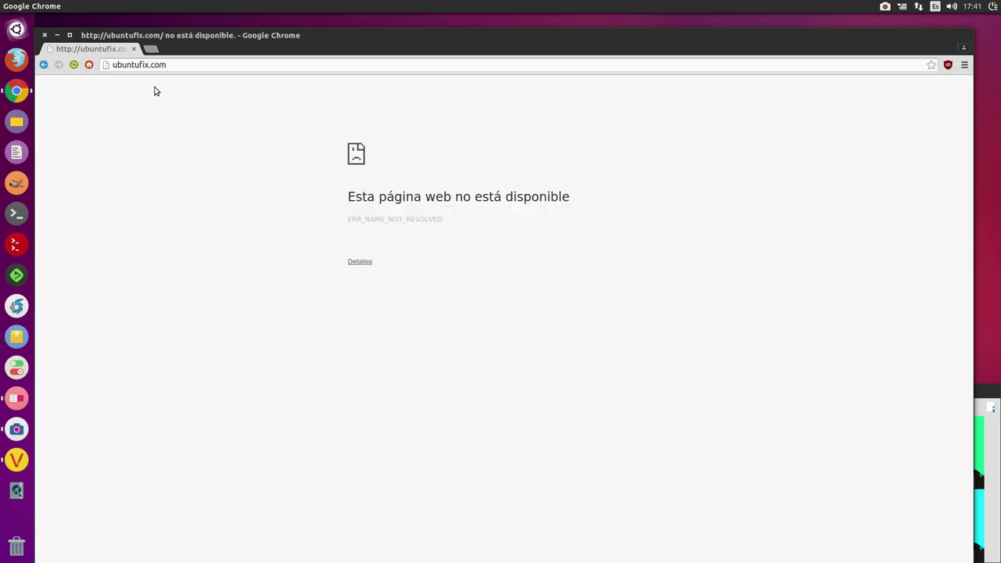
Search Google for "ubuntufix" from the browser's home page and open the Fix Ubuntu result.
left_click(89, 65)
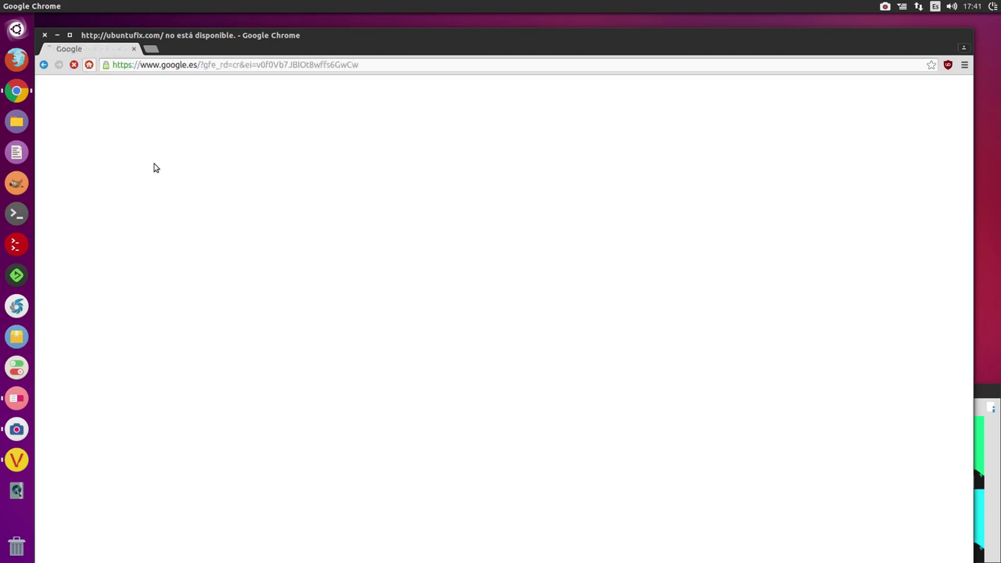
type("ubu")
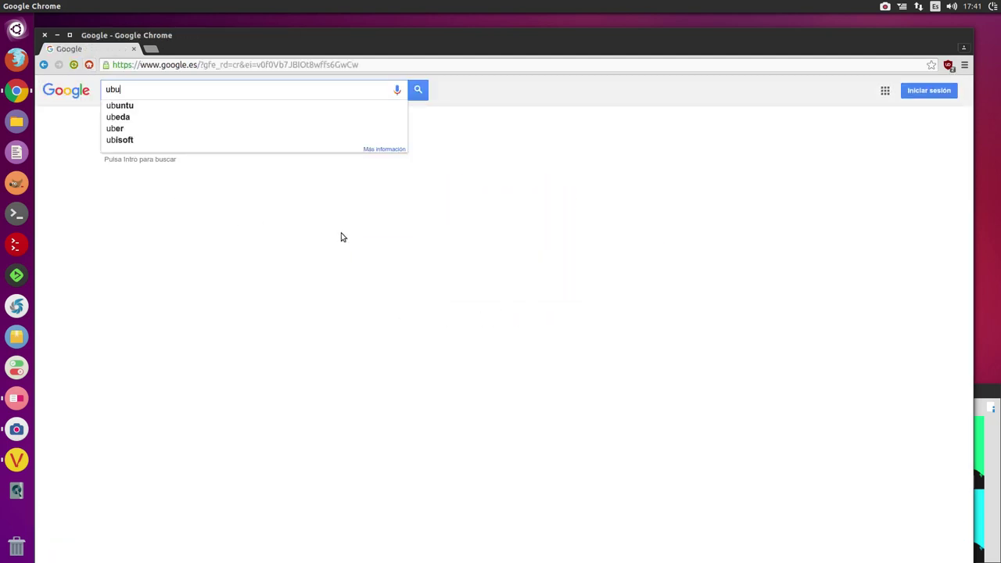
type("ntufix")
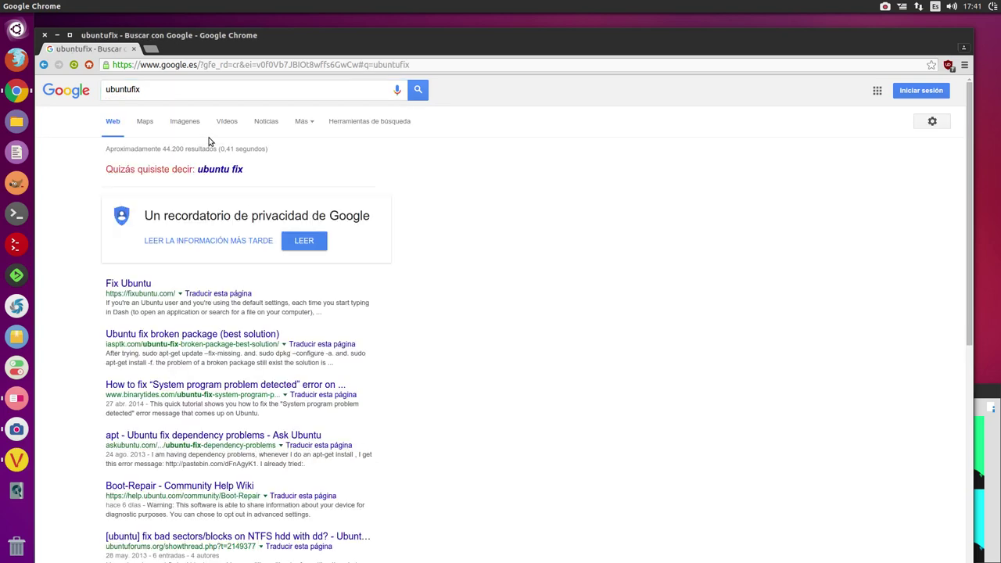
left_click(125, 283)
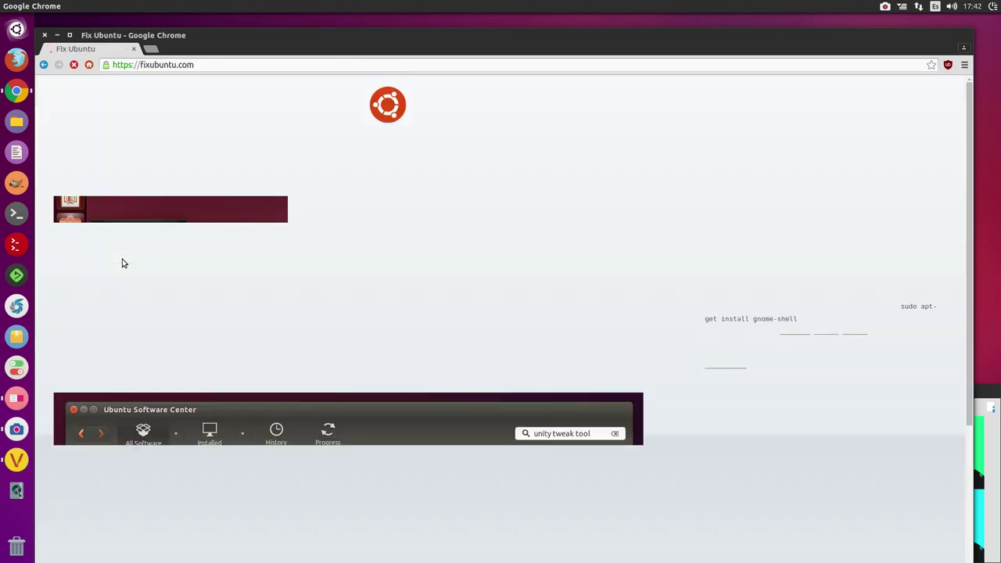
Read through the six privacy steps on the fixubuntu.com page down to the Unity Tweak Tool search options, and close the browser.
scroll(214, 241, "down", 1)
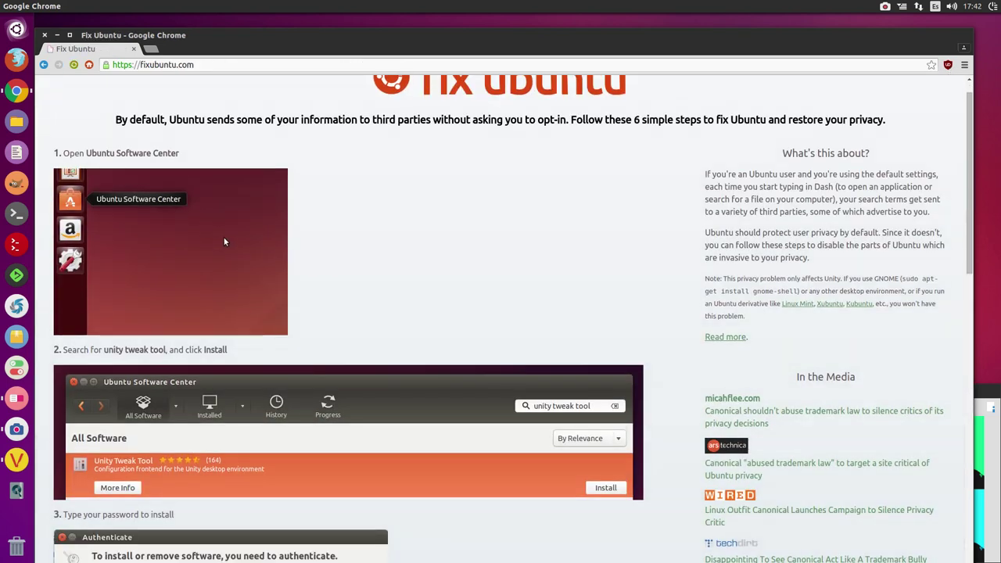
scroll(233, 237, "up", 1)
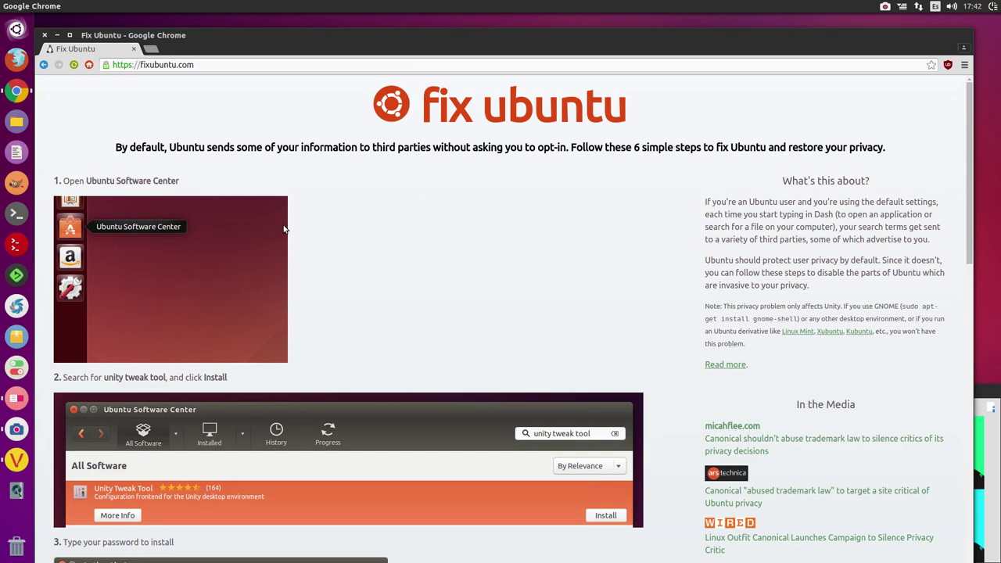
scroll(431, 226, "down", 5)
scroll(429, 227, "down", 10)
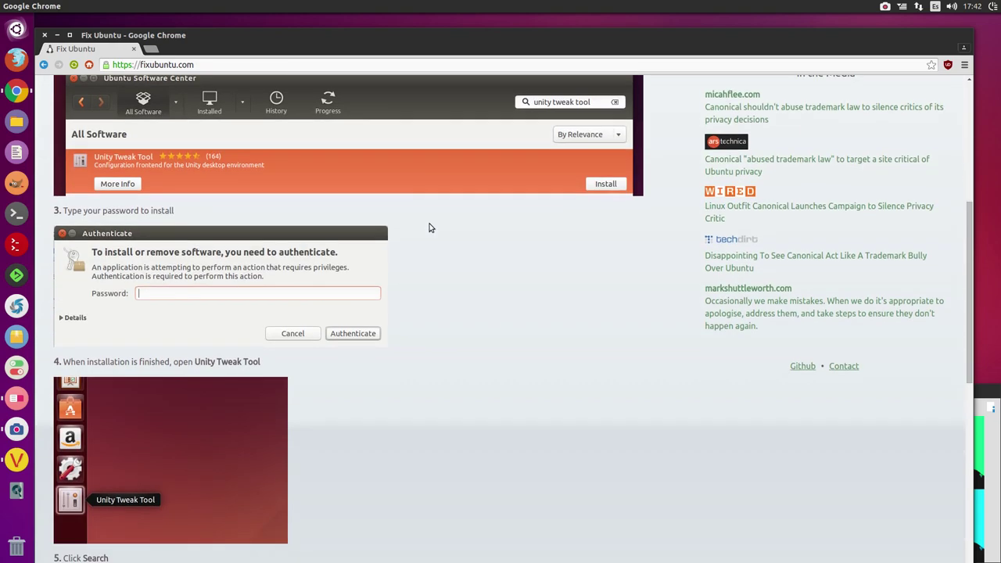
scroll(427, 239, "up", 8)
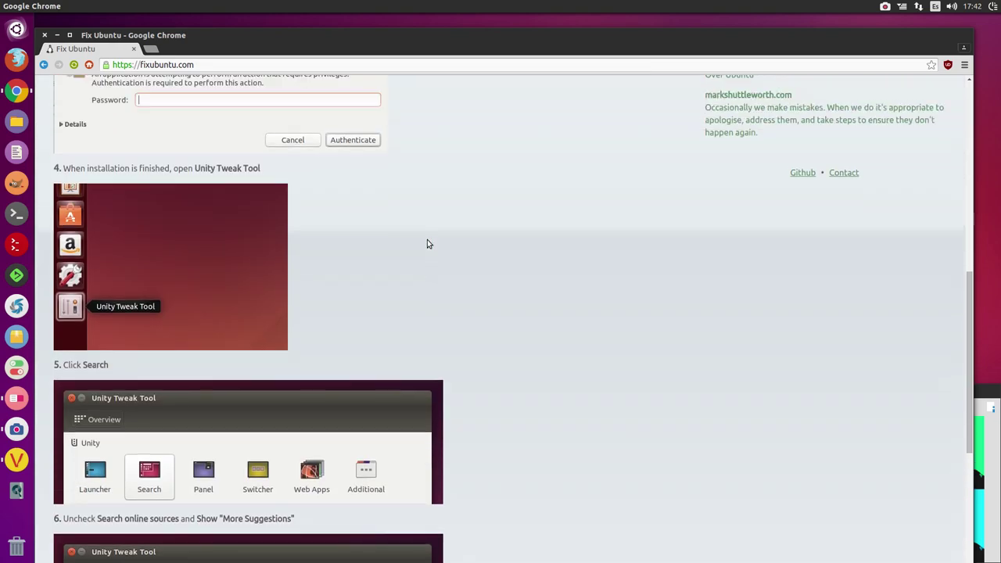
scroll(427, 239, "down", 4)
scroll(429, 252, "down", 7)
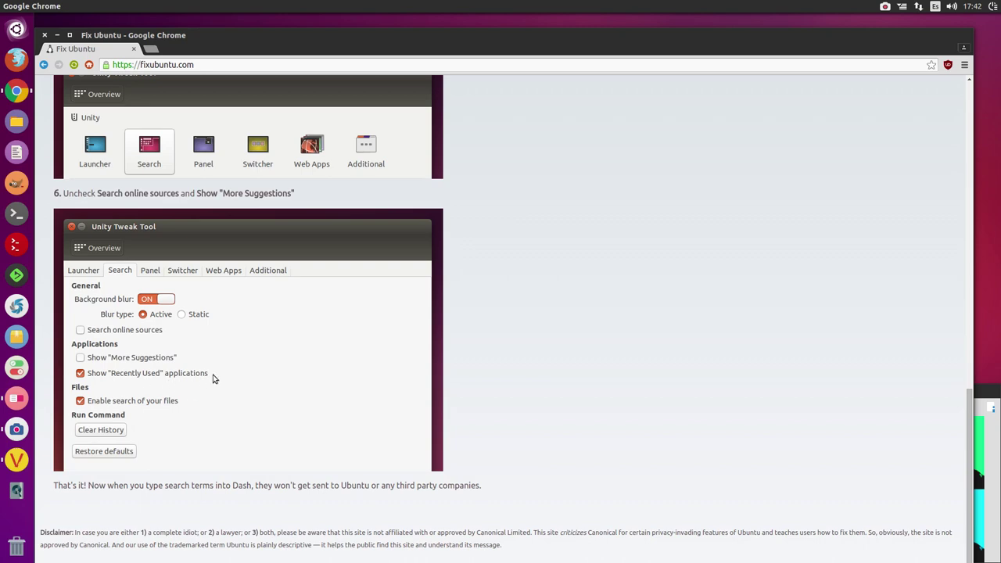
scroll(195, 313, "up", 5)
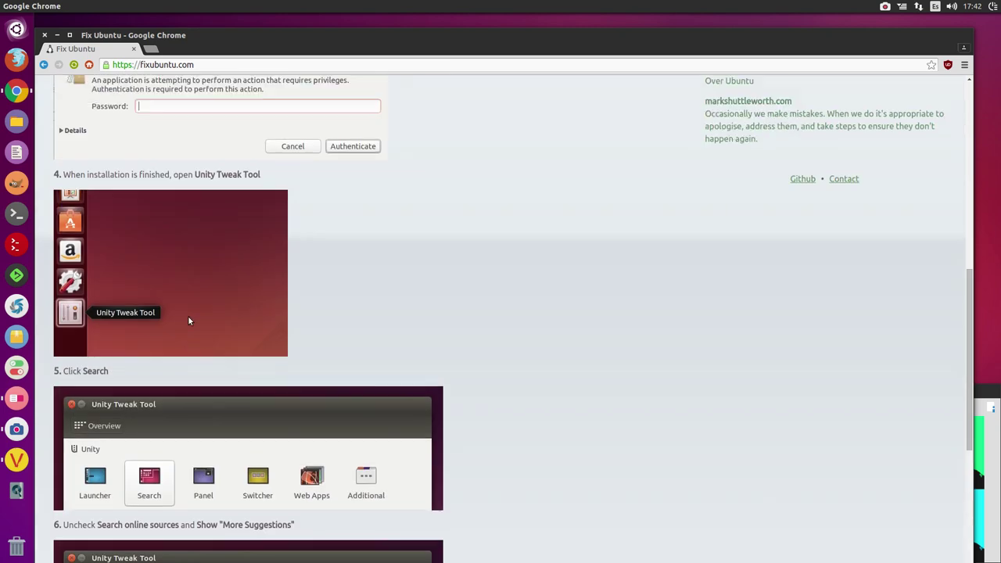
scroll(187, 320, "up", 8)
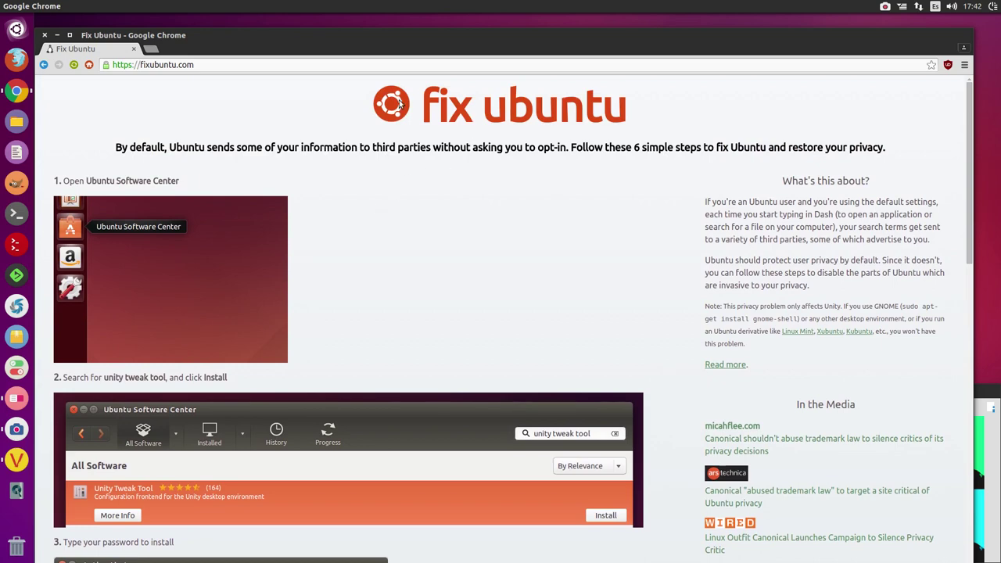
left_click(45, 35)
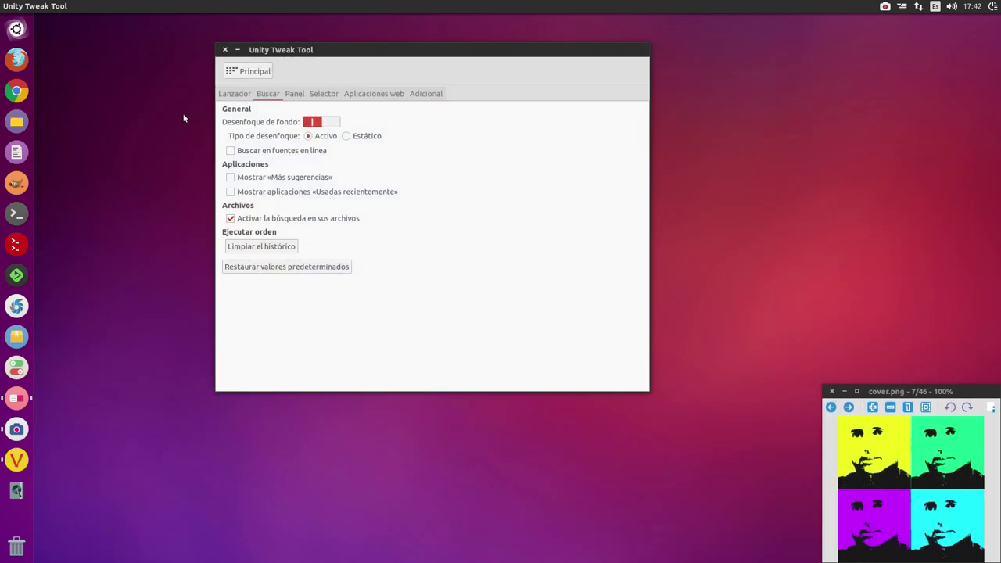
Review the Tema, Iconos, Fuentes and Controles de ventana appearance settings in Unity Tweak Tool, return to its overview and close it.
left_click(250, 72)
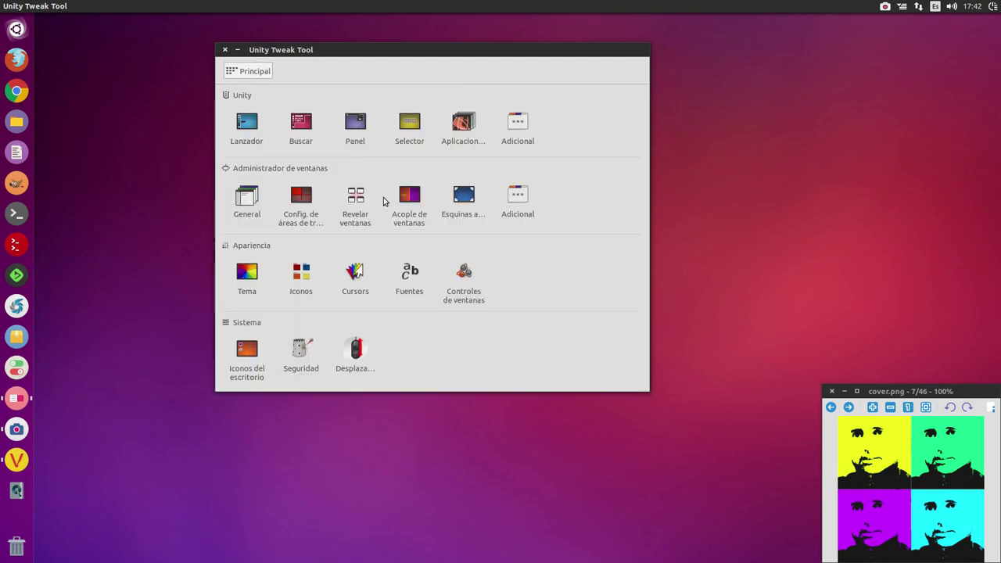
left_click(262, 274)
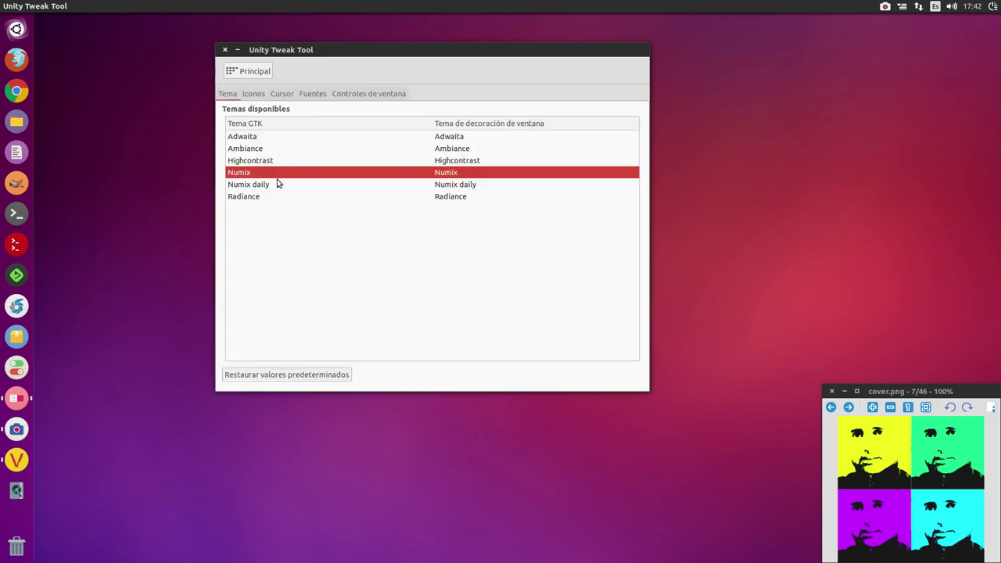
left_click(259, 95)
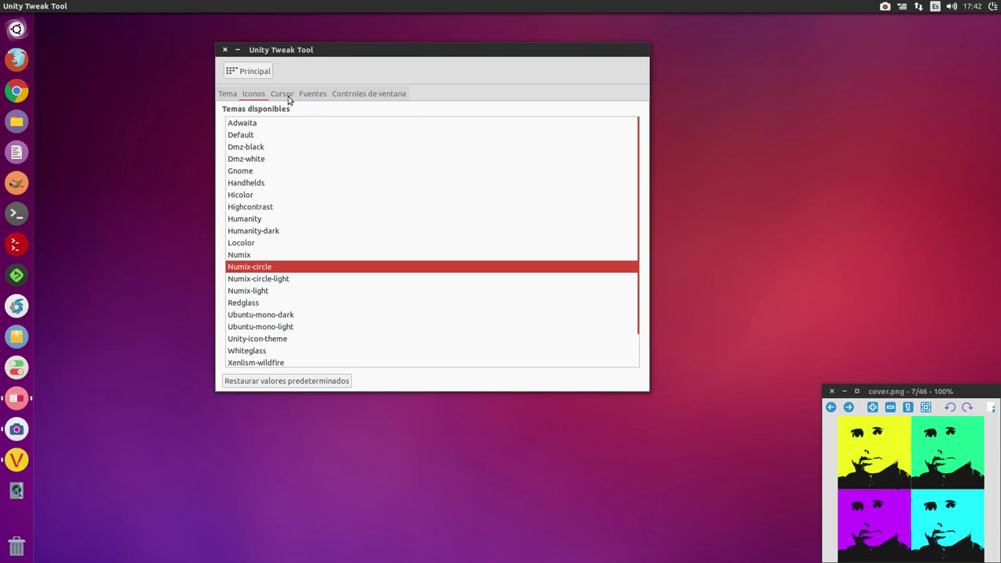
left_click(314, 95)
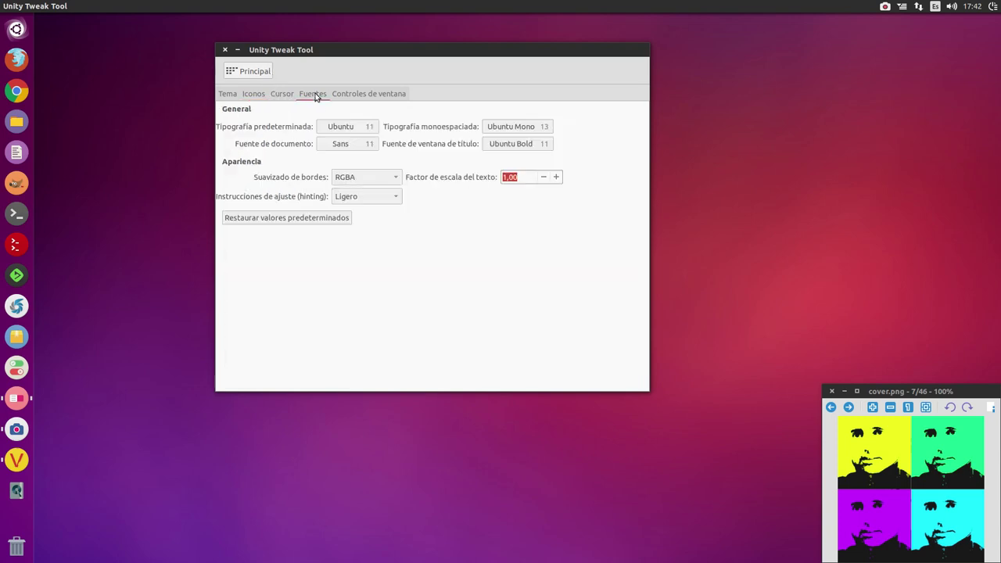
left_click(356, 97)
left_click(246, 76)
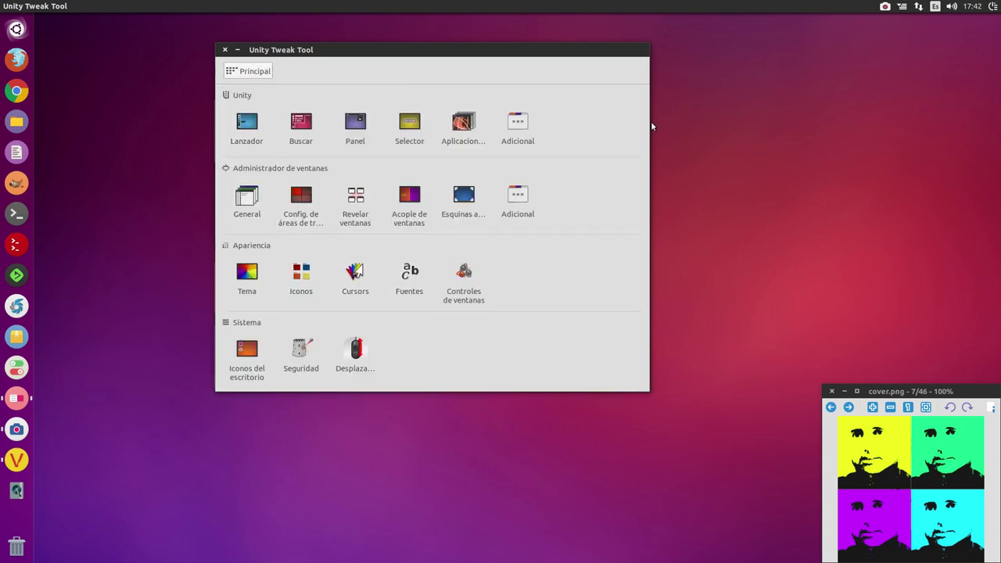
mouse_move(632, 15)
left_click(225, 51)
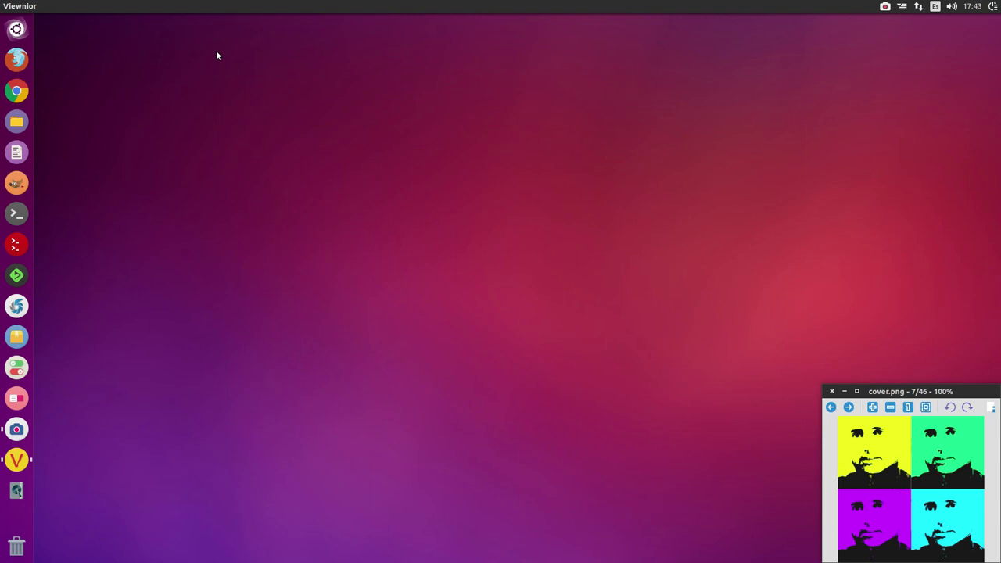
Open Configuración del sistema, reposition its window, and show where the session menu also offers it.
left_click(993, 8)
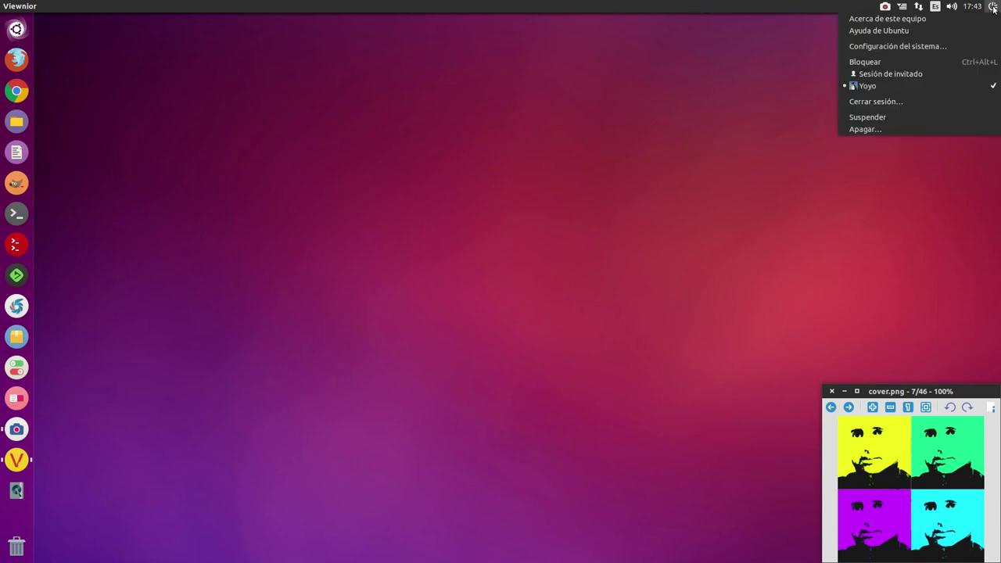
left_click(948, 48)
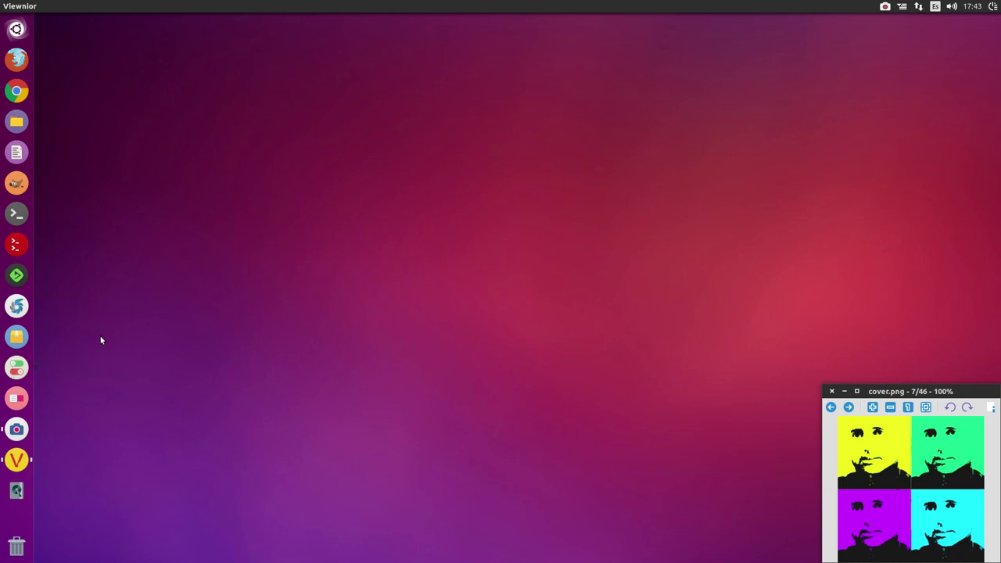
left_click(19, 370)
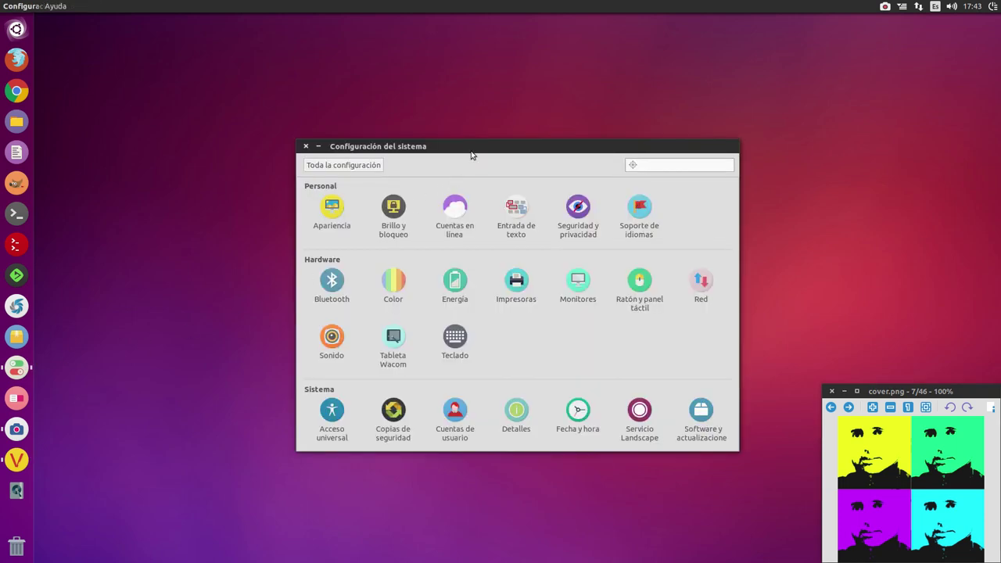
left_click_drag(468, 146, 424, 102)
left_click(991, 7)
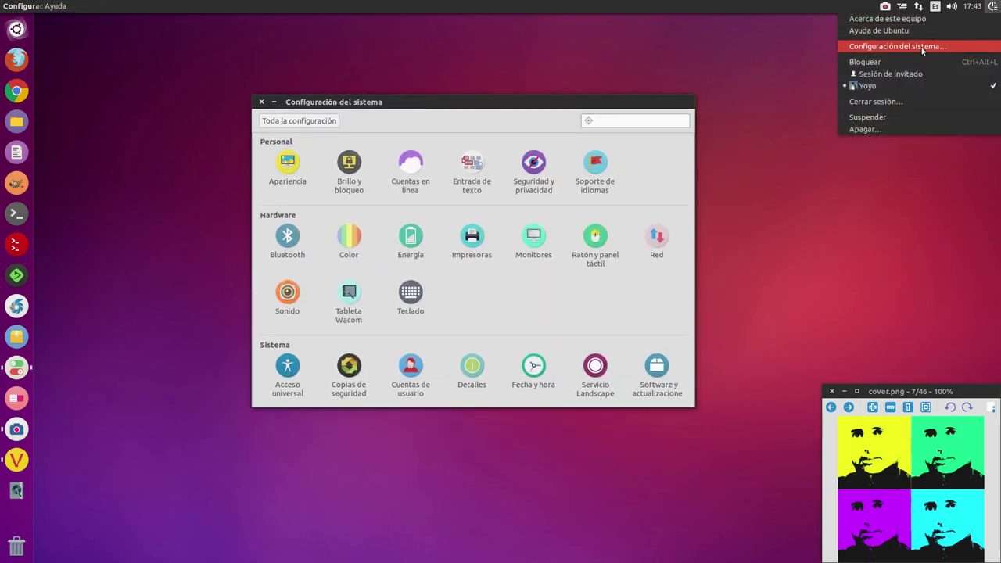
left_click(438, 43)
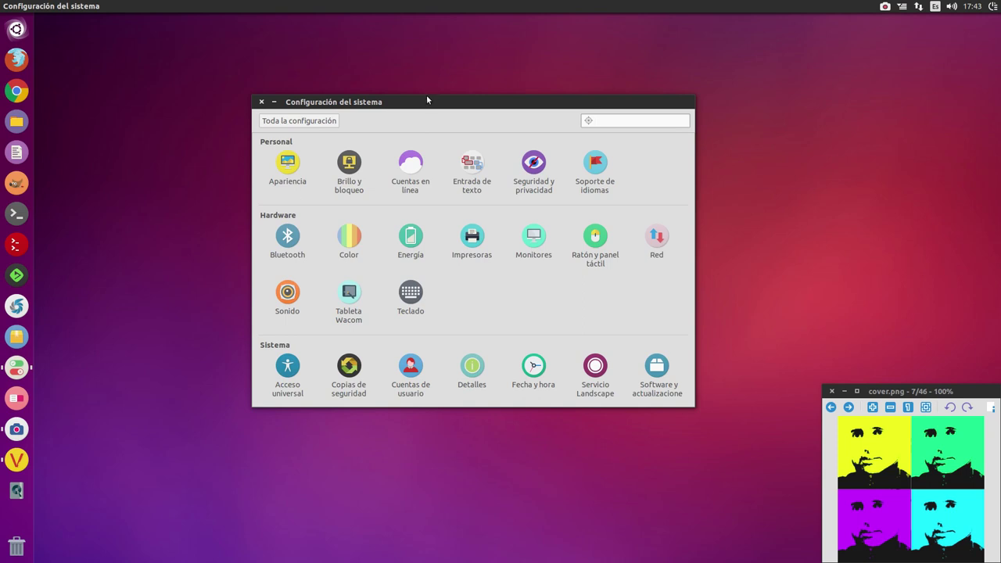
Remove Inglés (EE. UU.) from the input sources in the Entrada de texto settings.
left_click(470, 165)
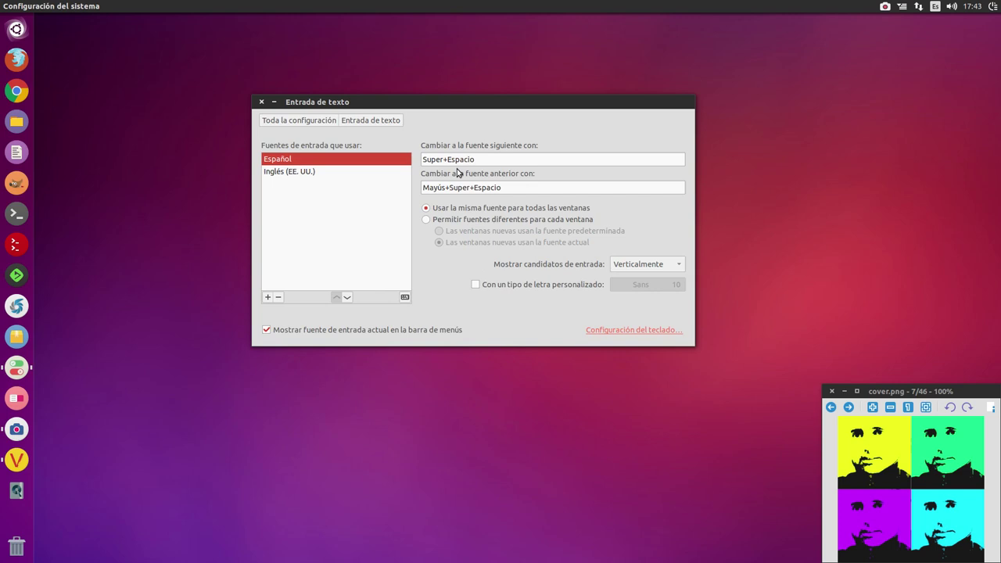
left_click_drag(441, 105, 397, 105)
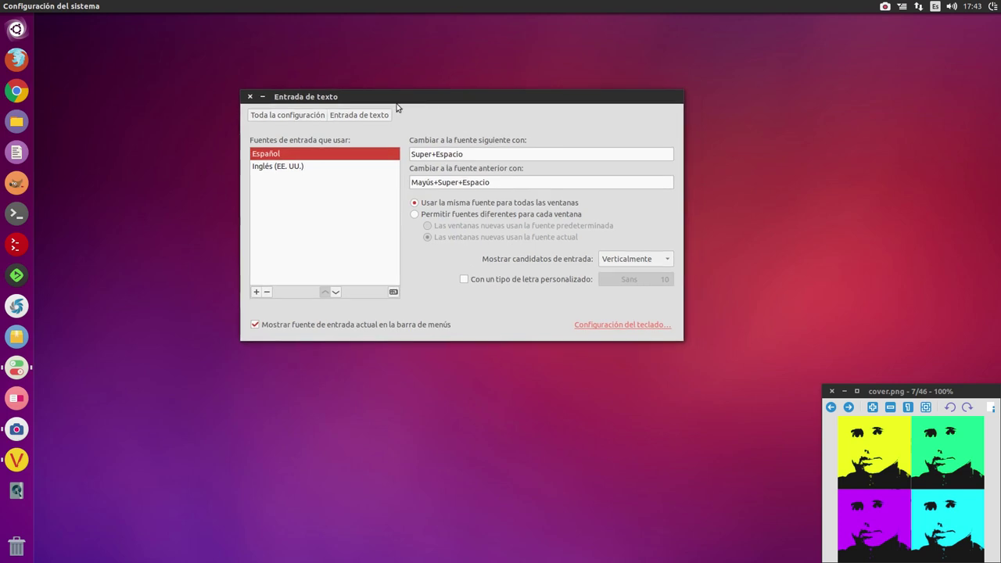
left_click(316, 118)
left_click(467, 163)
left_click(275, 171)
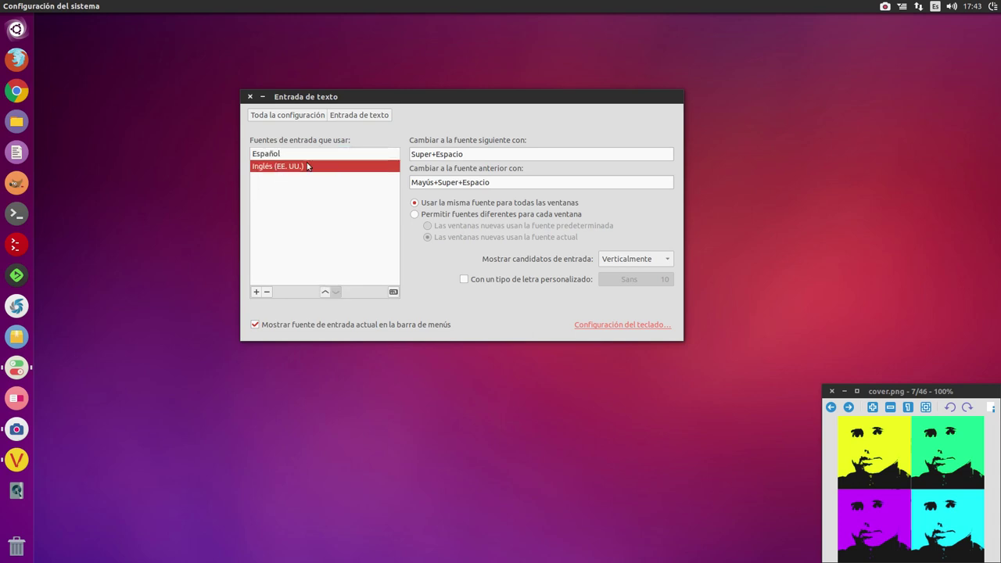
left_click(266, 293)
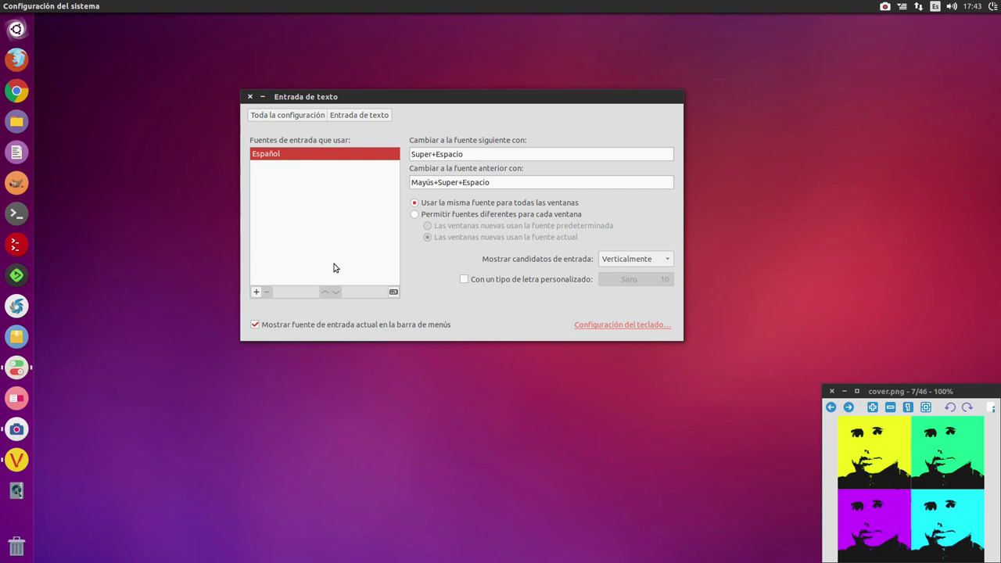
Examine the Teclado typing and shortcut settings and their cross-links with Entrada de texto, and return to the settings overview.
left_click(651, 325)
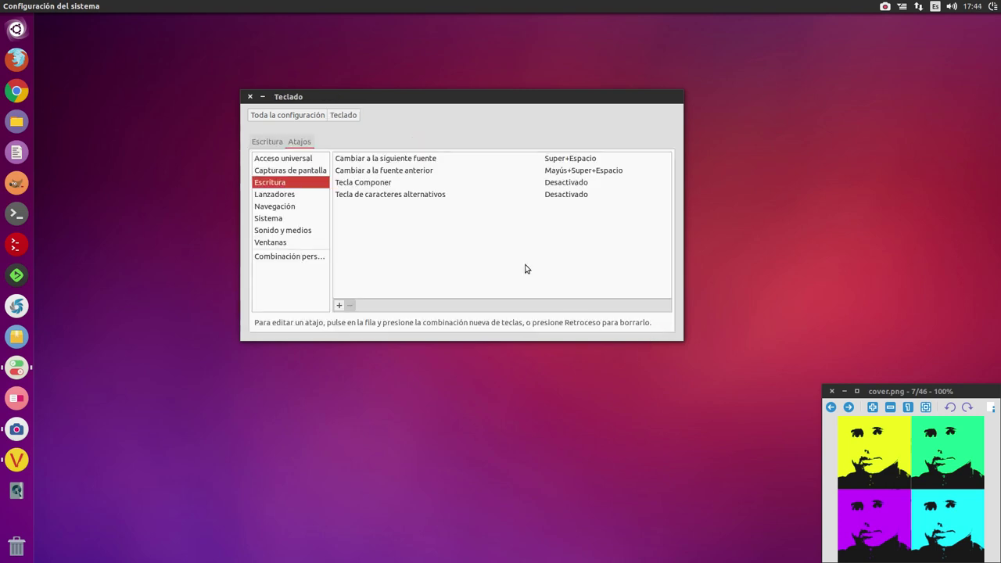
left_click(278, 117)
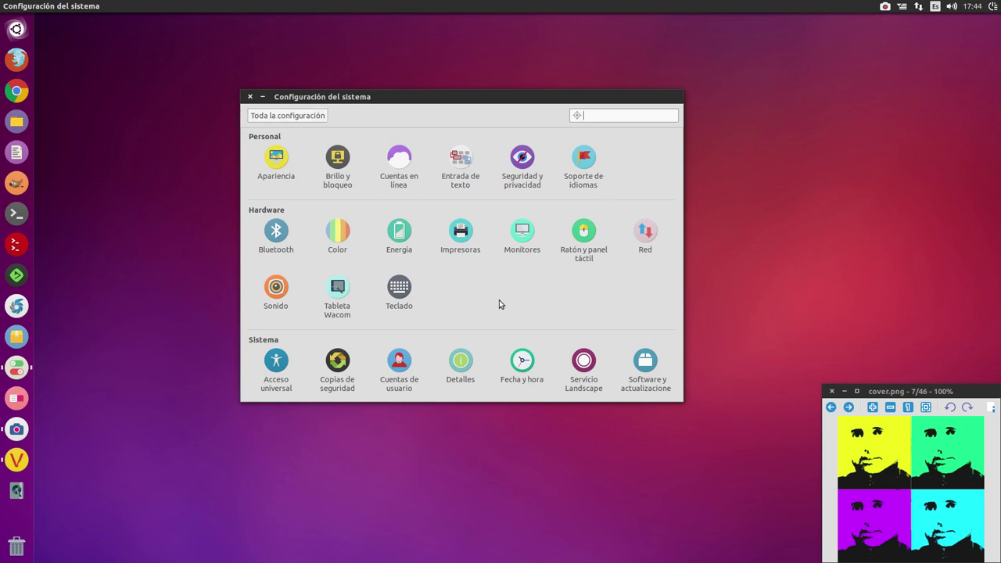
left_click(400, 301)
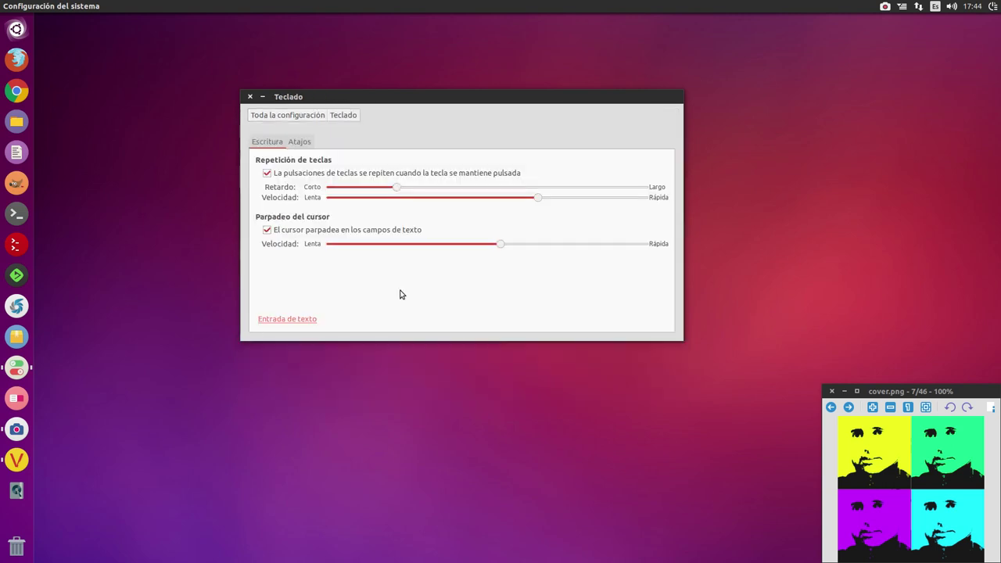
left_click(280, 319)
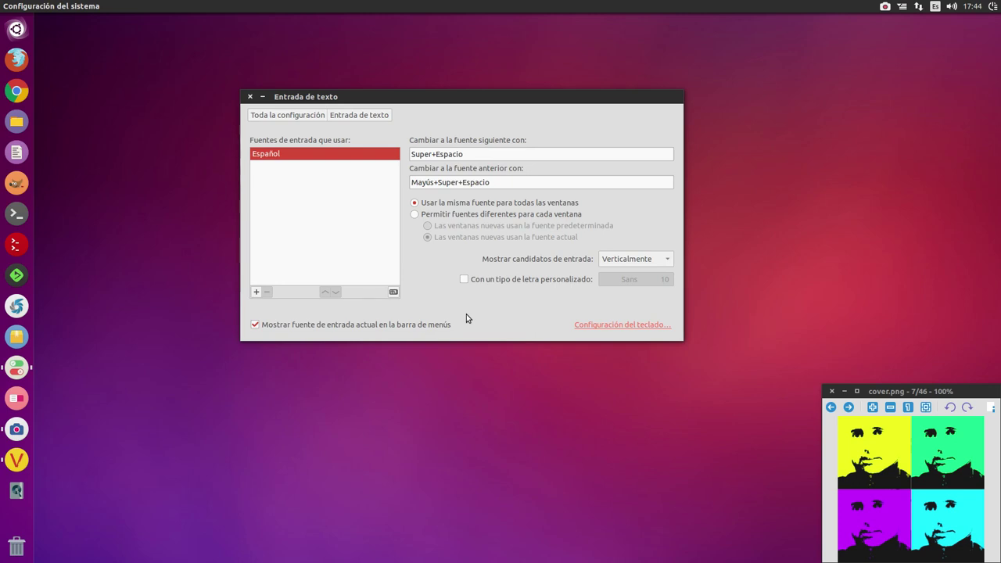
left_click(292, 116)
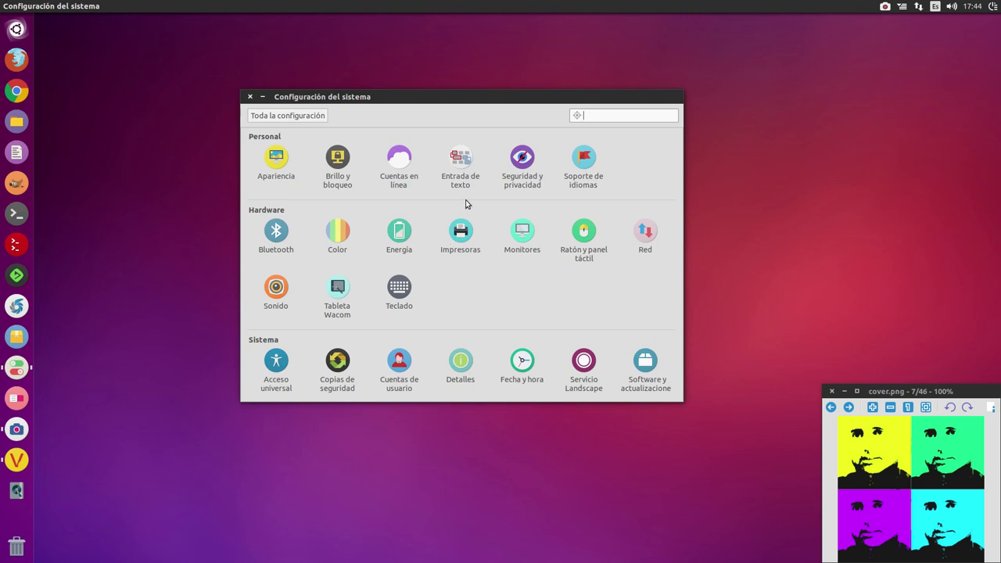
left_click(469, 166)
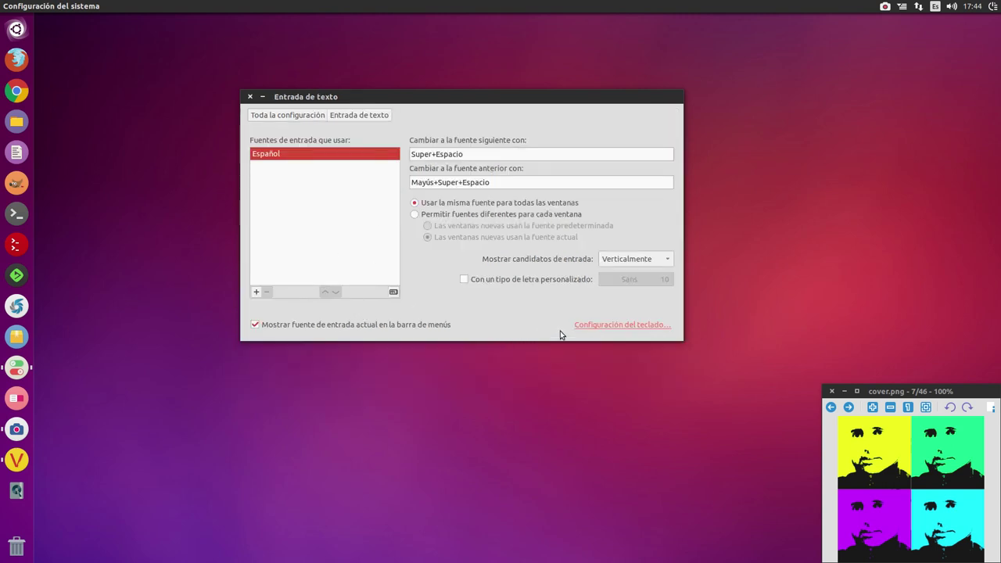
left_click(586, 325)
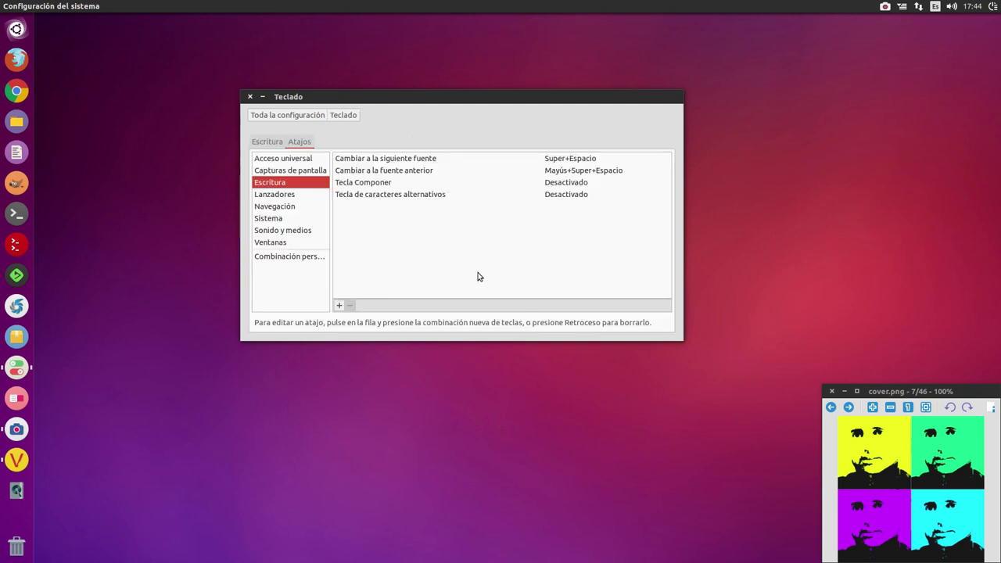
left_click(273, 115)
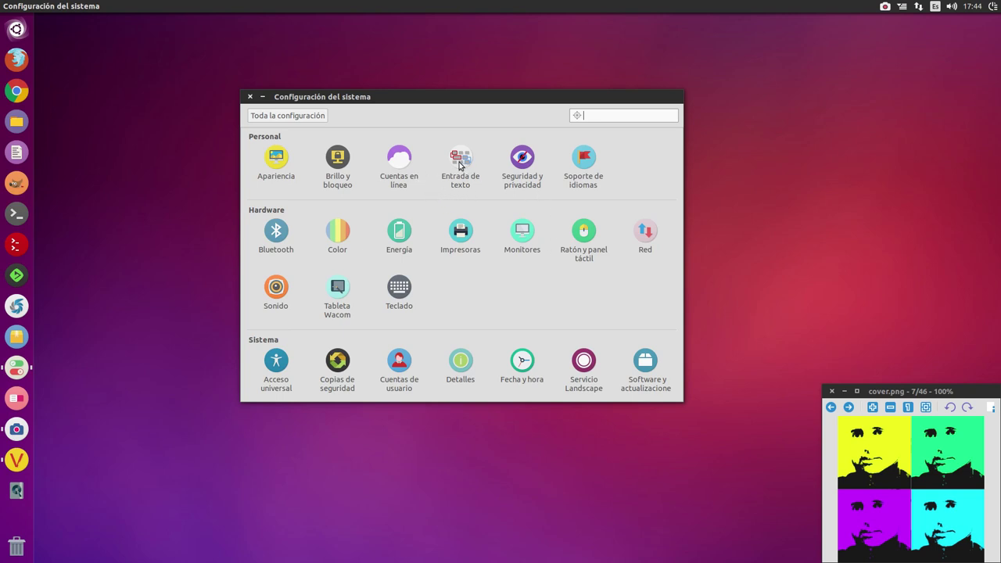
left_click(408, 280)
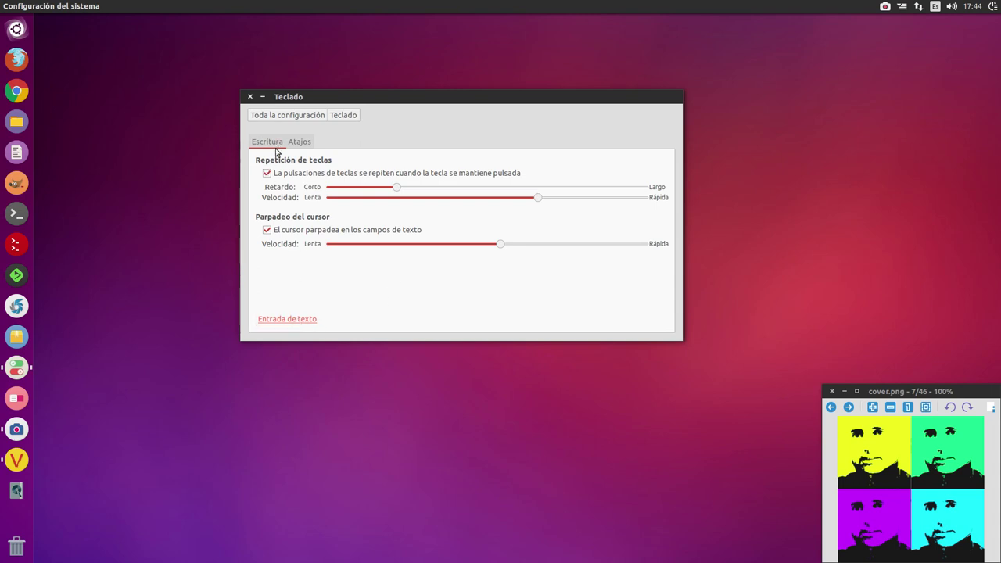
left_click(274, 318)
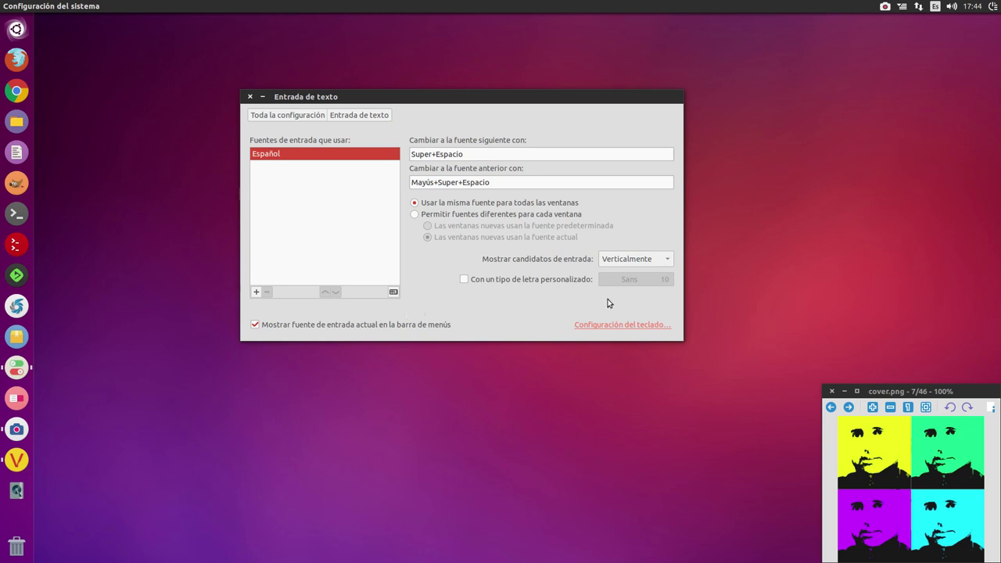
left_click(596, 324)
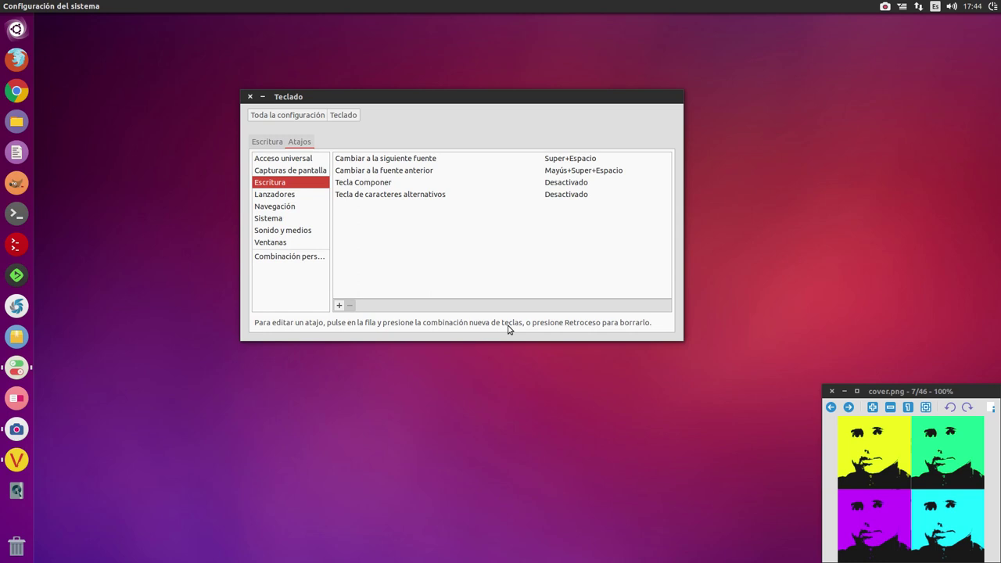
left_click(258, 147)
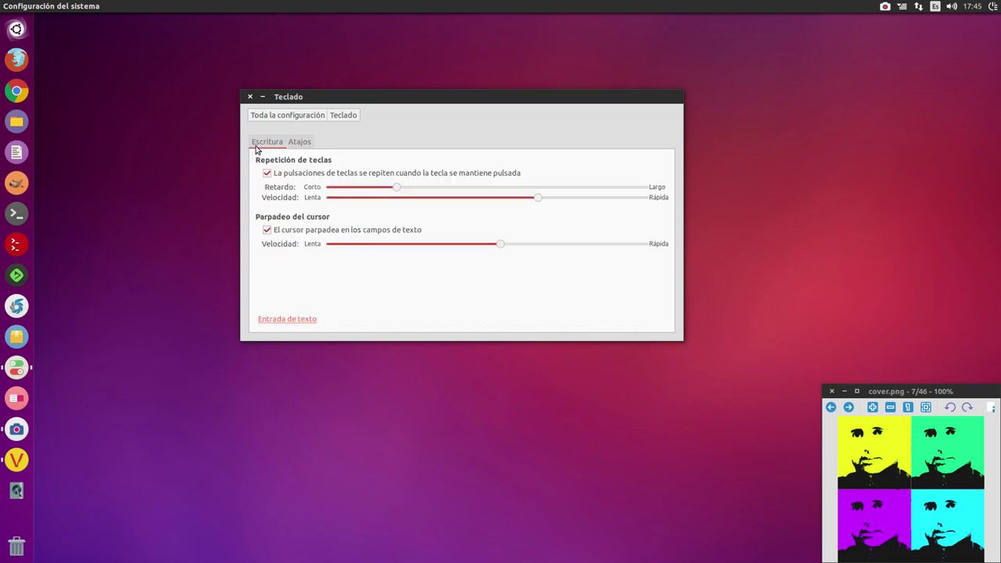
left_click(273, 117)
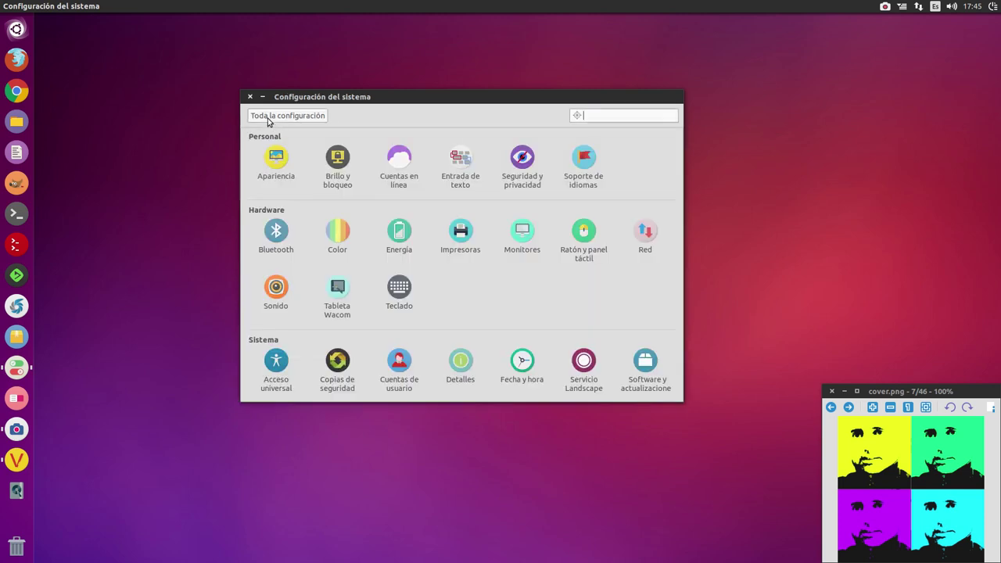
Set the keyboard input method system to ninguno in Soporte de idiomas and close that window.
left_click(573, 163)
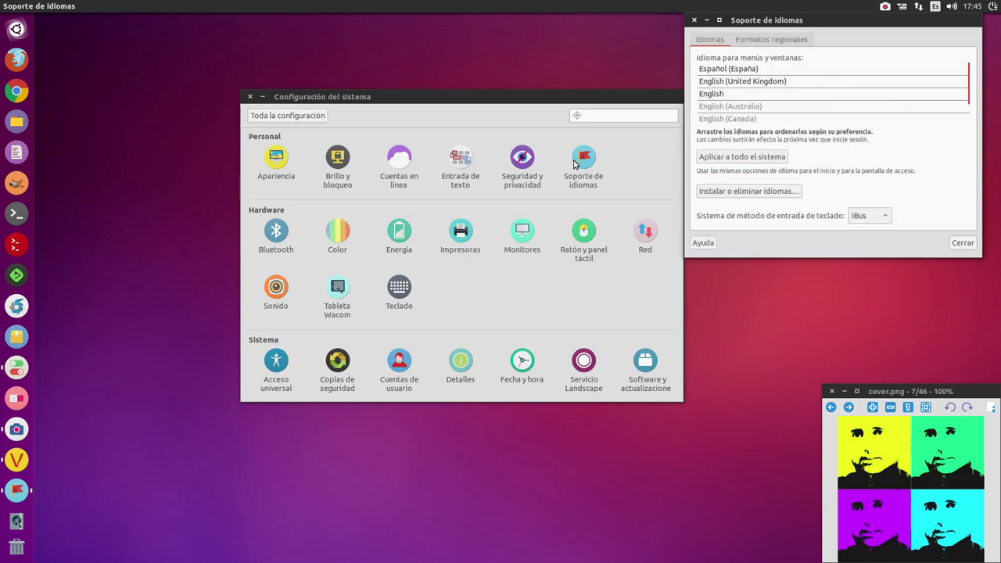
left_click_drag(403, 99, 271, 70)
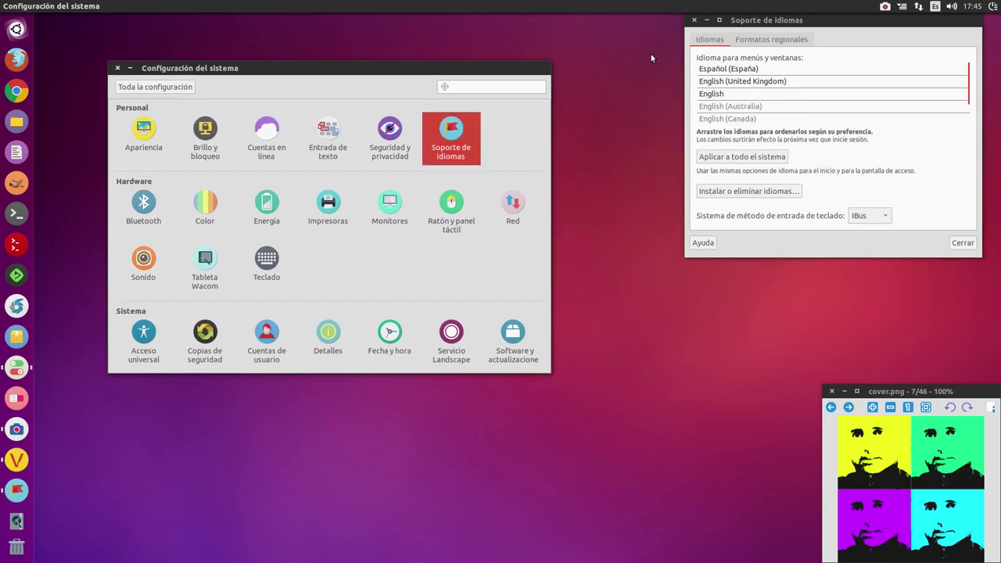
left_click_drag(781, 20, 500, 50)
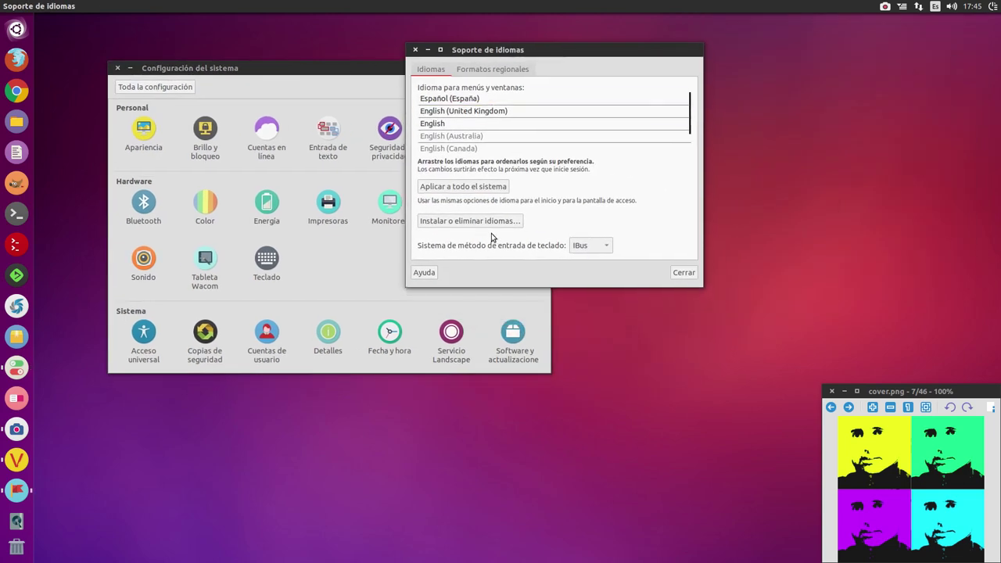
left_click(585, 248)
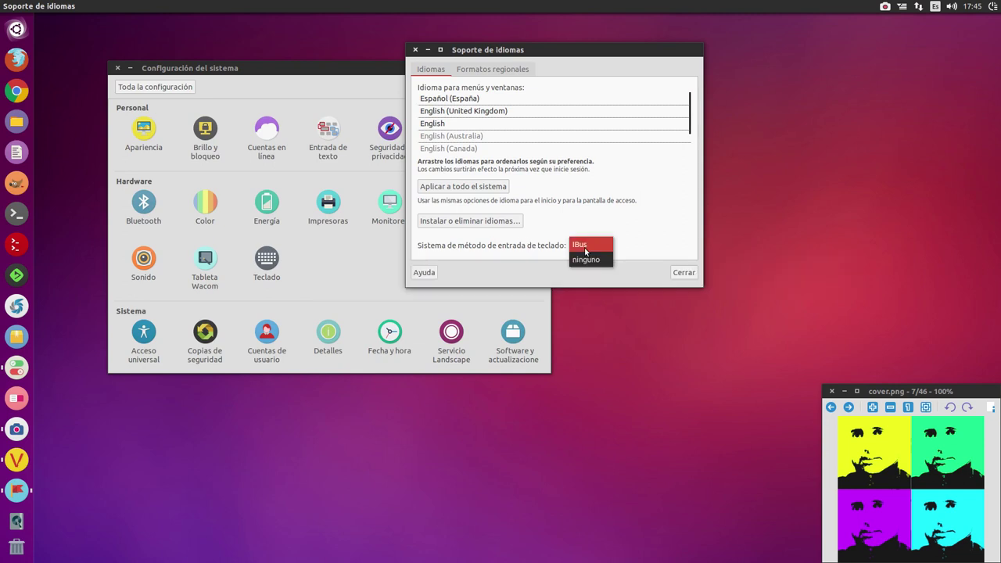
left_click(588, 261)
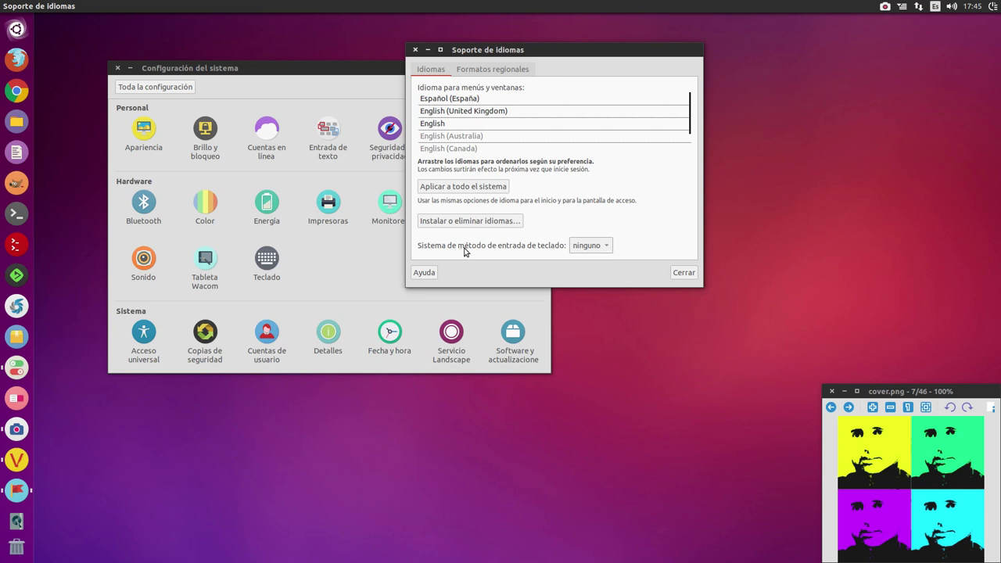
left_click(579, 247)
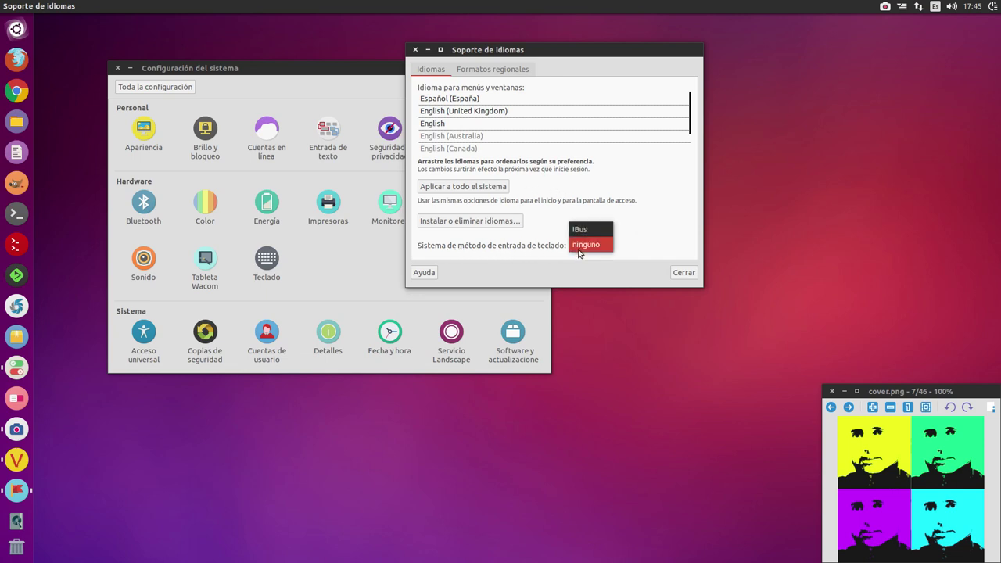
left_click(579, 249)
left_click(683, 273)
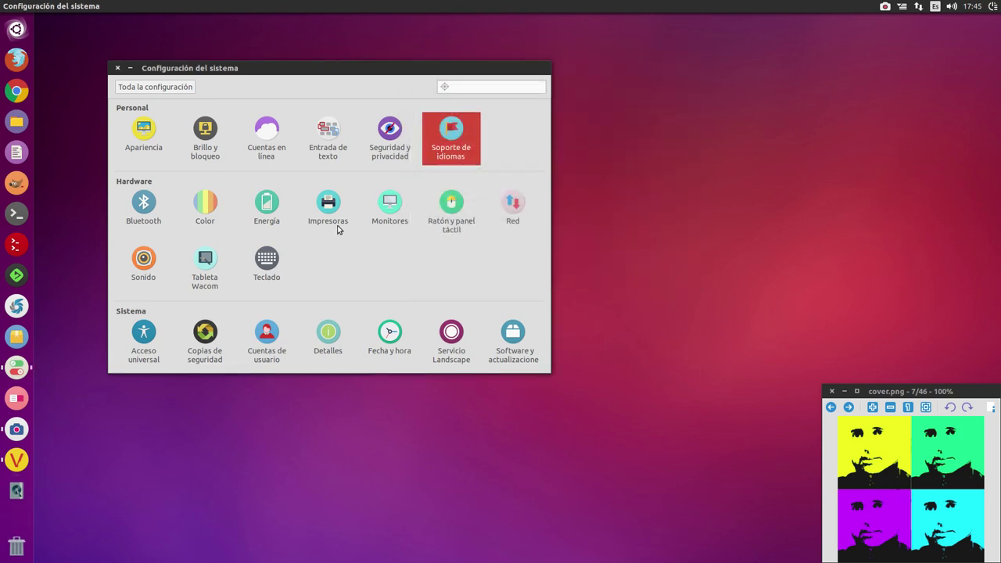
Check the Teclado and Entrada de texto pages again, recheck the input method in Soporte de idiomas, and close it.
left_click(275, 261)
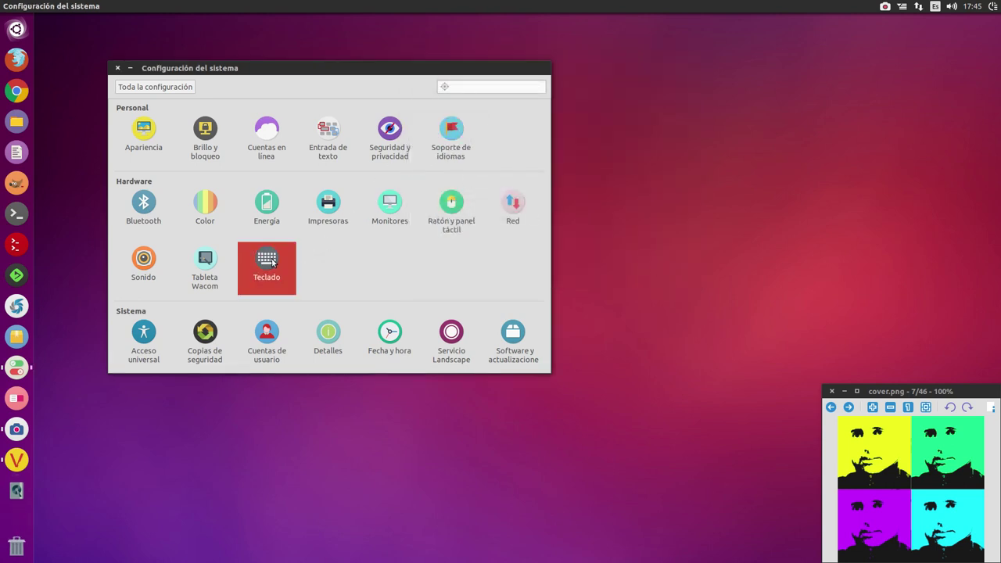
left_click(162, 291)
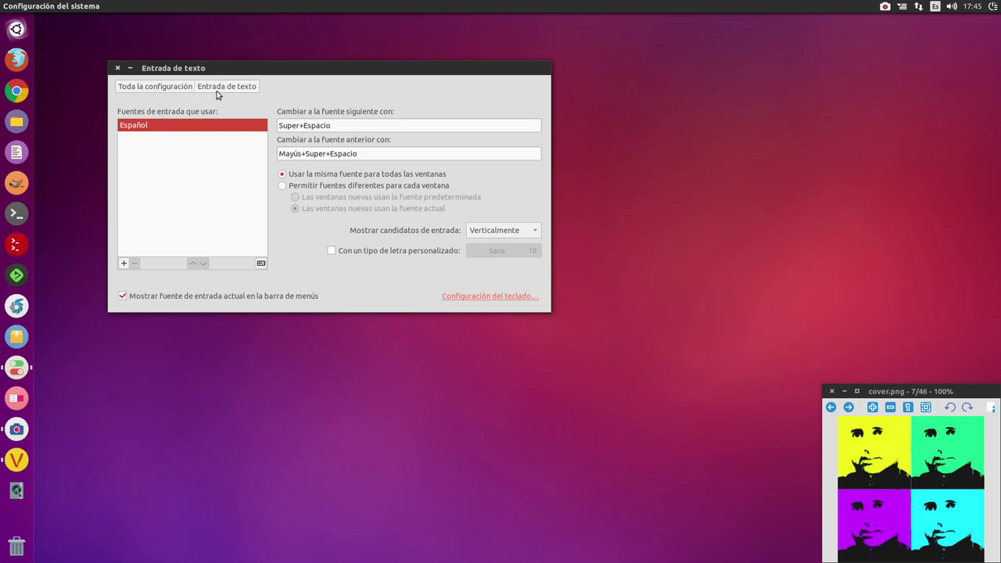
left_click(184, 86)
left_click(450, 135)
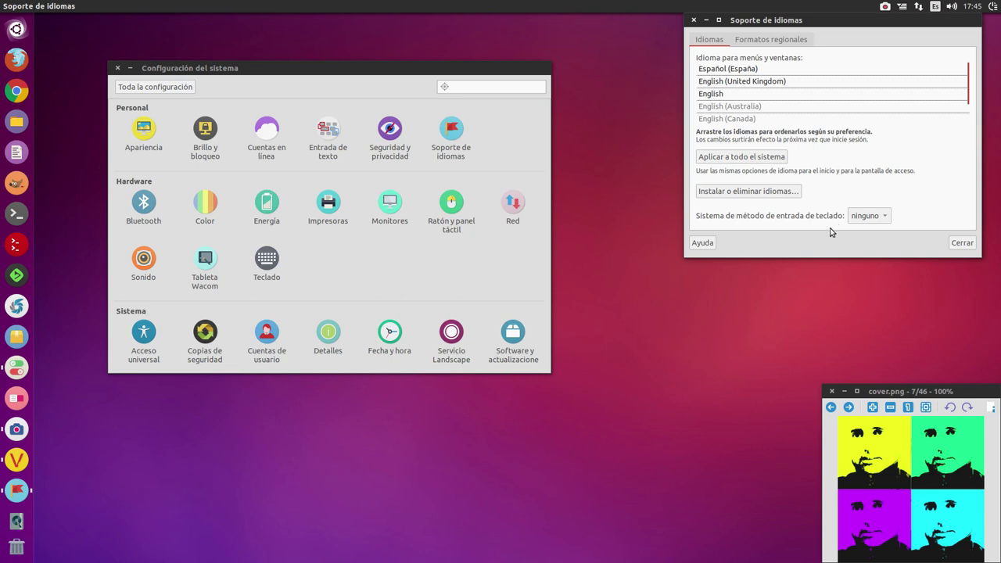
left_click(962, 243)
Reposition the Configuración del sistema window and open the Detalles page with the system summary.
left_click_drag(398, 67, 480, 66)
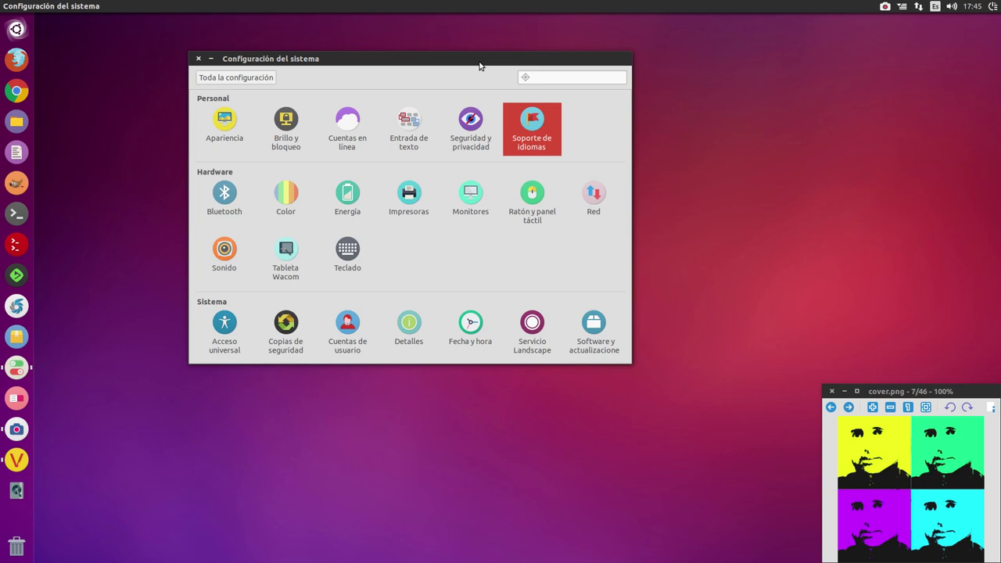
left_click_drag(281, 60, 262, 47)
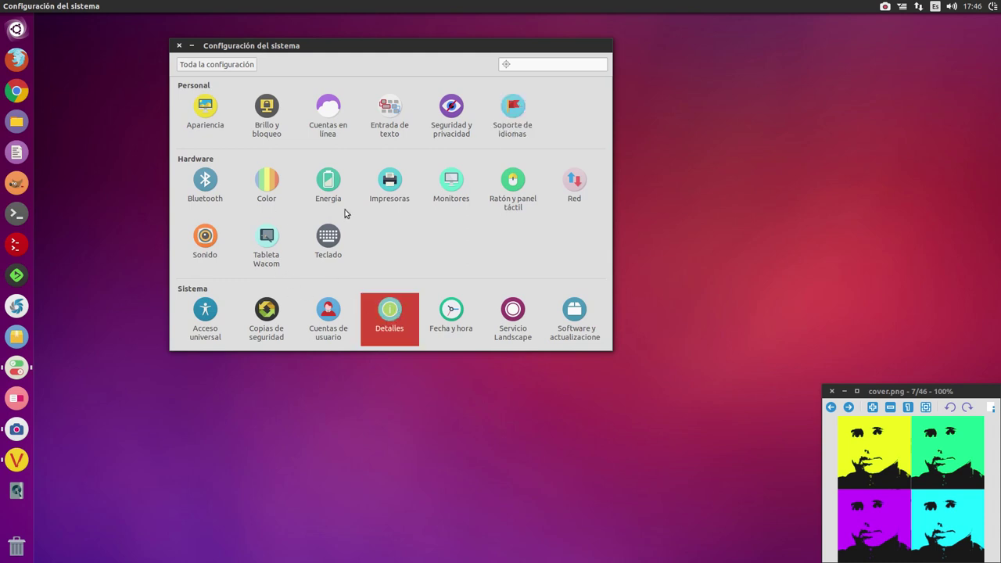
key("Return")
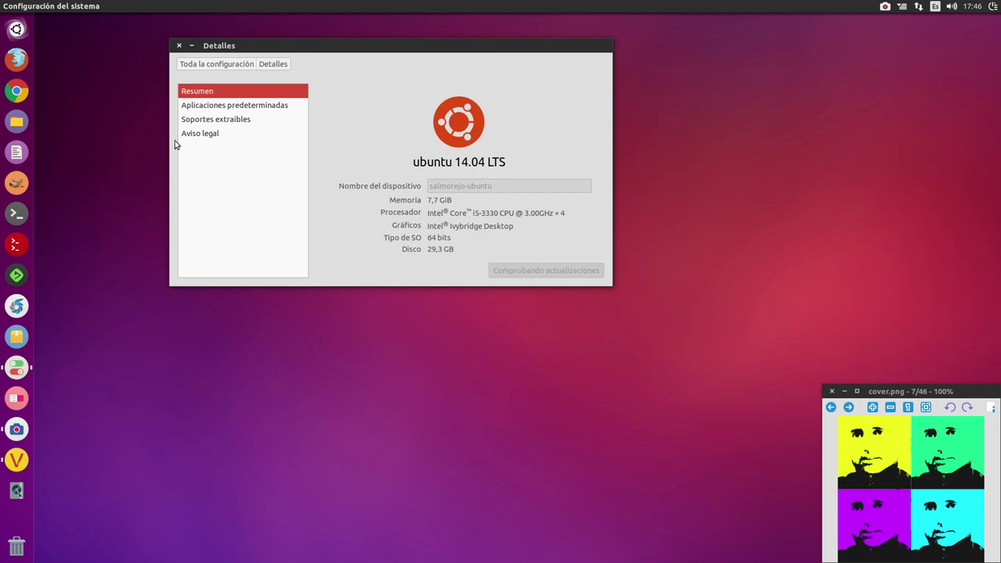
Review the Web and Calendario choices under Aplicaciones predeterminadas, check the Energía page, and return to the settings overview.
left_click(223, 107)
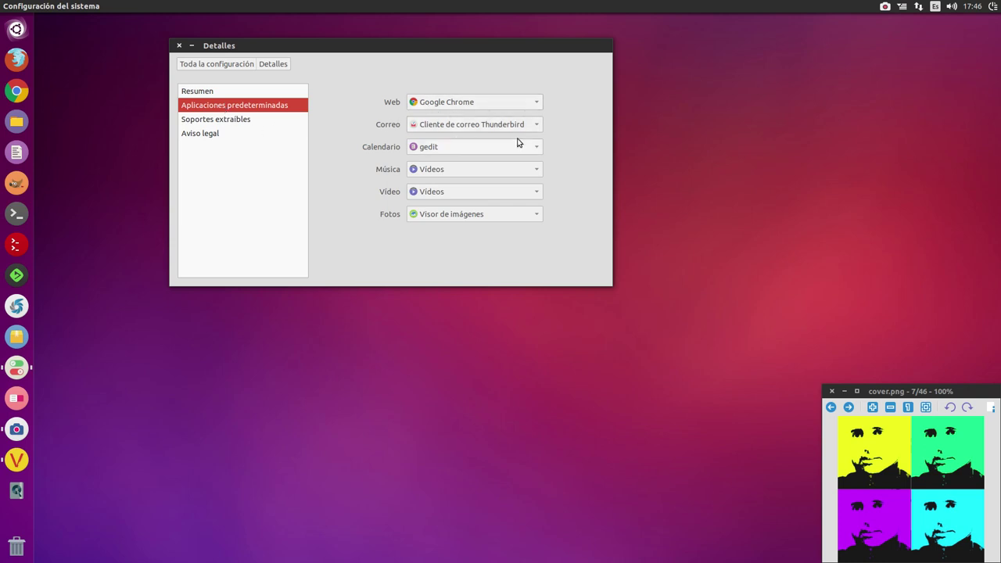
left_click(480, 104)
left_click(579, 224)
left_click(461, 147)
left_click(499, 149)
left_click(239, 64)
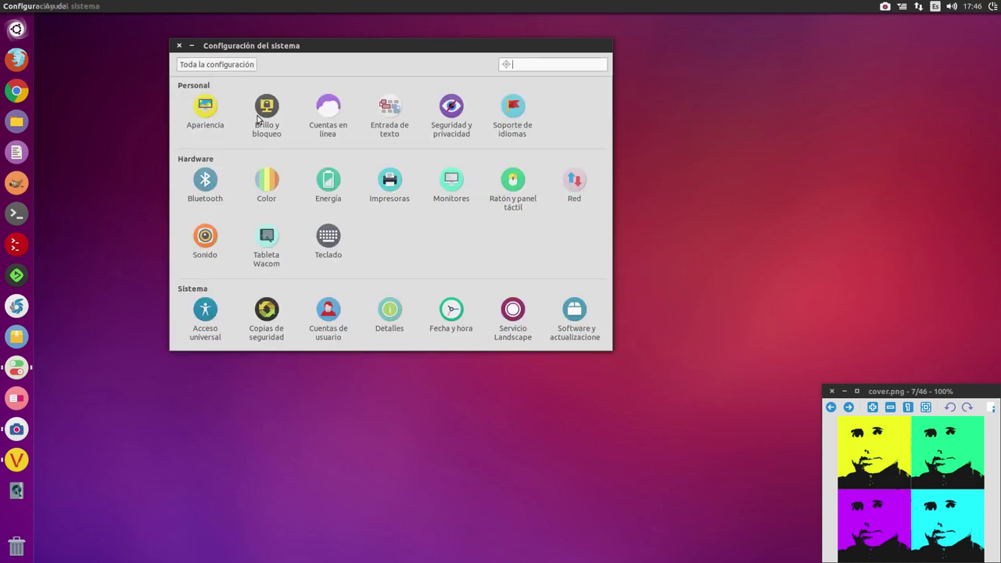
left_click(327, 180)
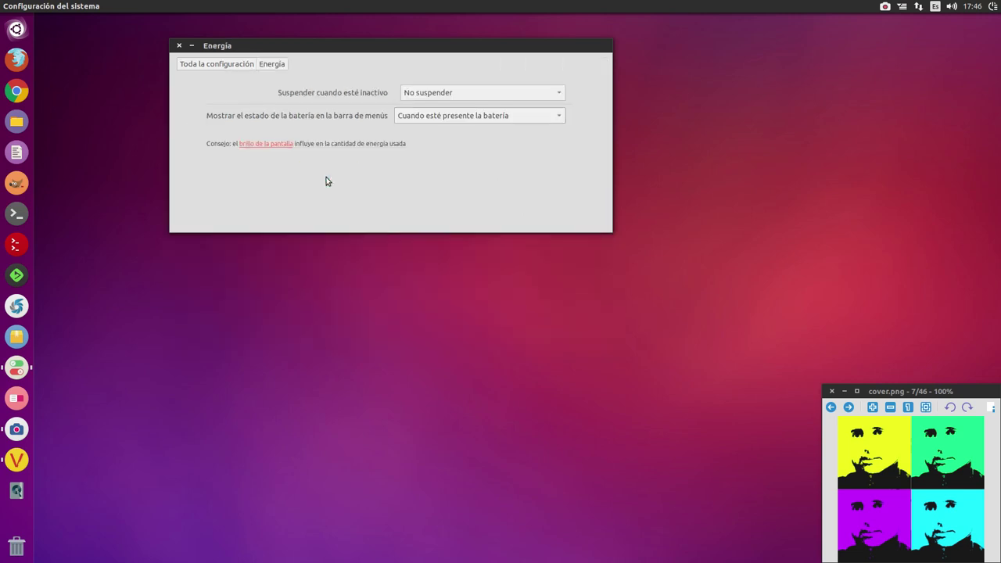
left_click(222, 64)
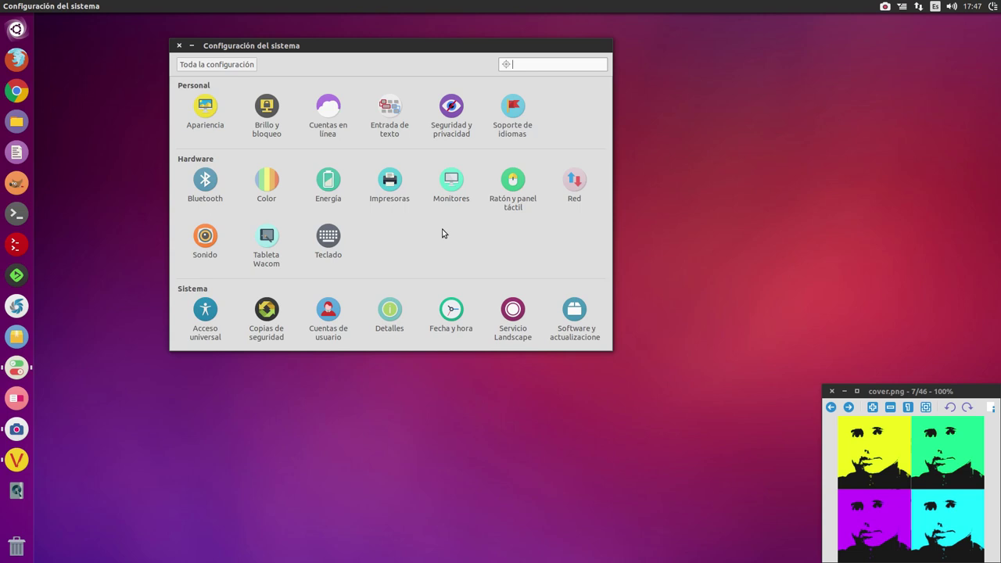
Open Software y actualizaciones, move its window over the settings overview, and enlarge it.
left_click(577, 315)
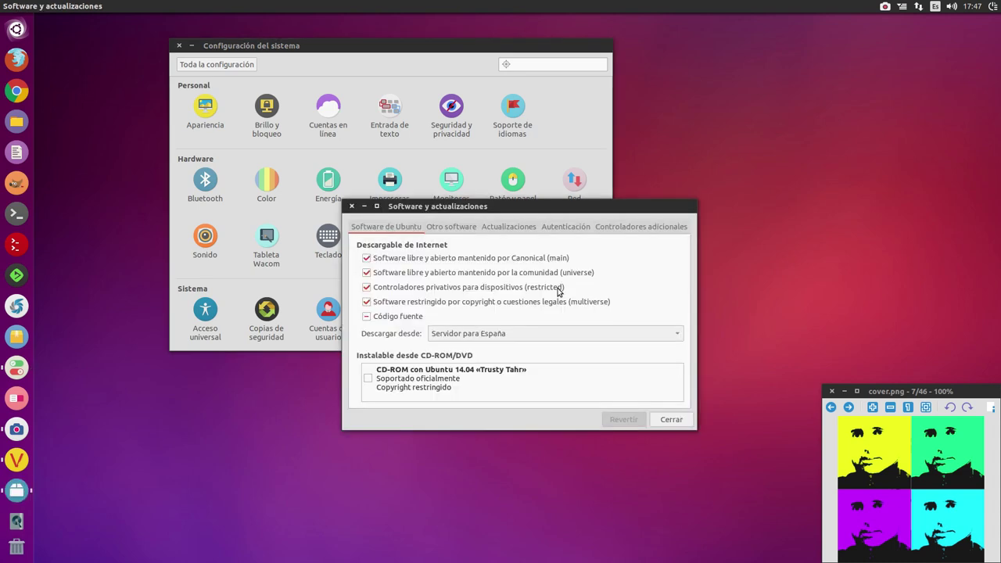
left_click_drag(507, 207, 301, 33)
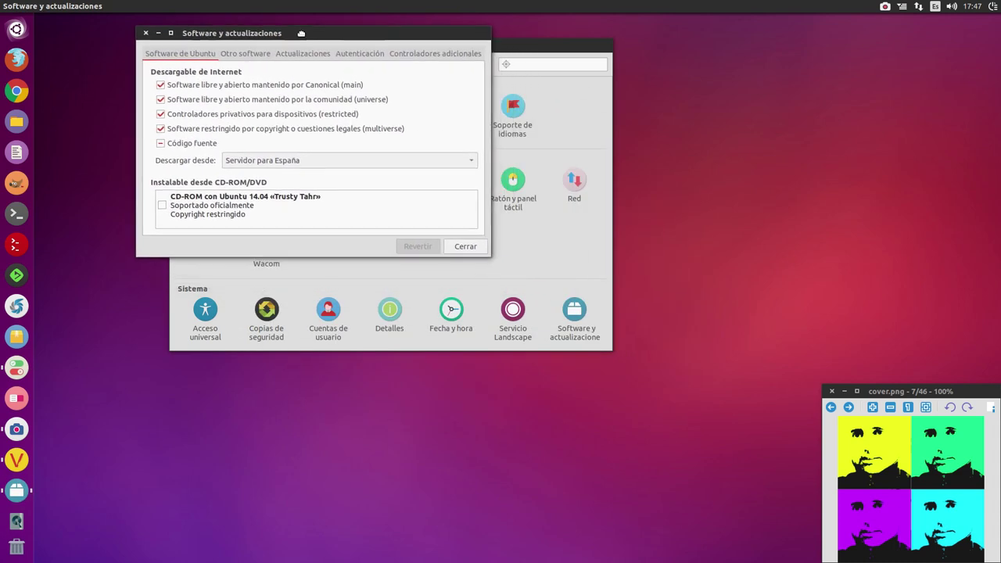
left_click_drag(491, 256, 670, 454)
Examine the Socios de Canonical and Independiente repositories under Otro software, and close Software y actualizaciones.
left_click(252, 55)
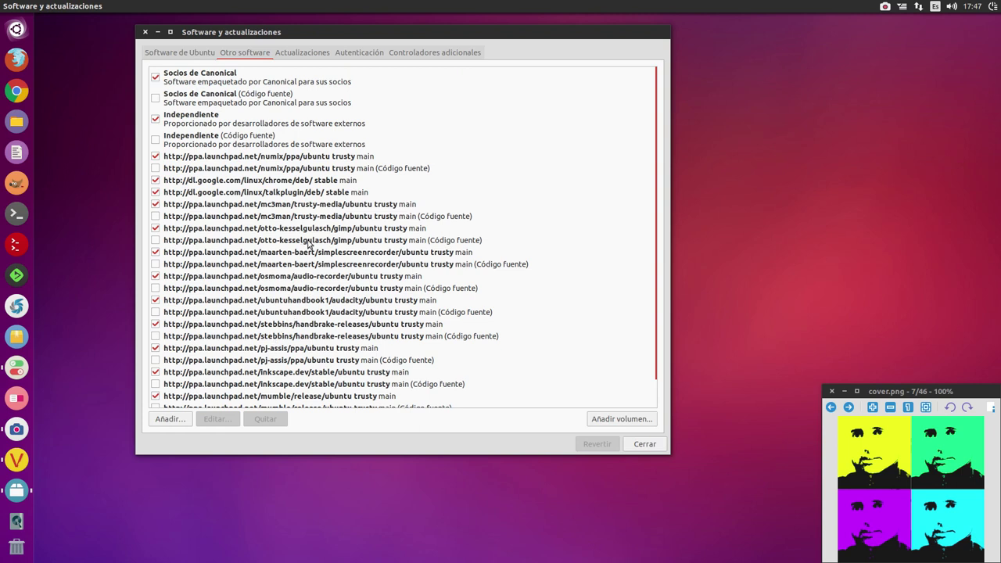
left_click(284, 83)
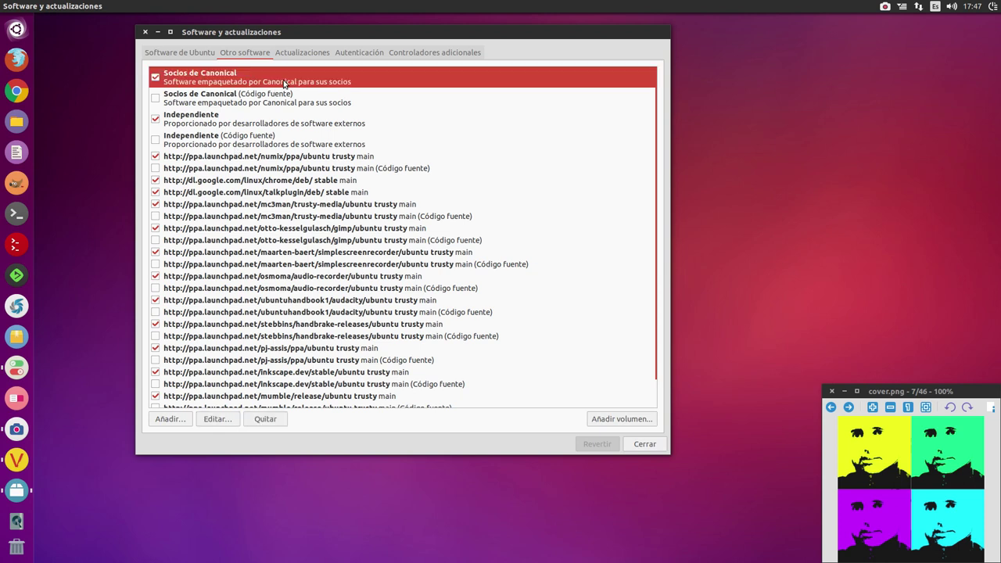
left_click(256, 121)
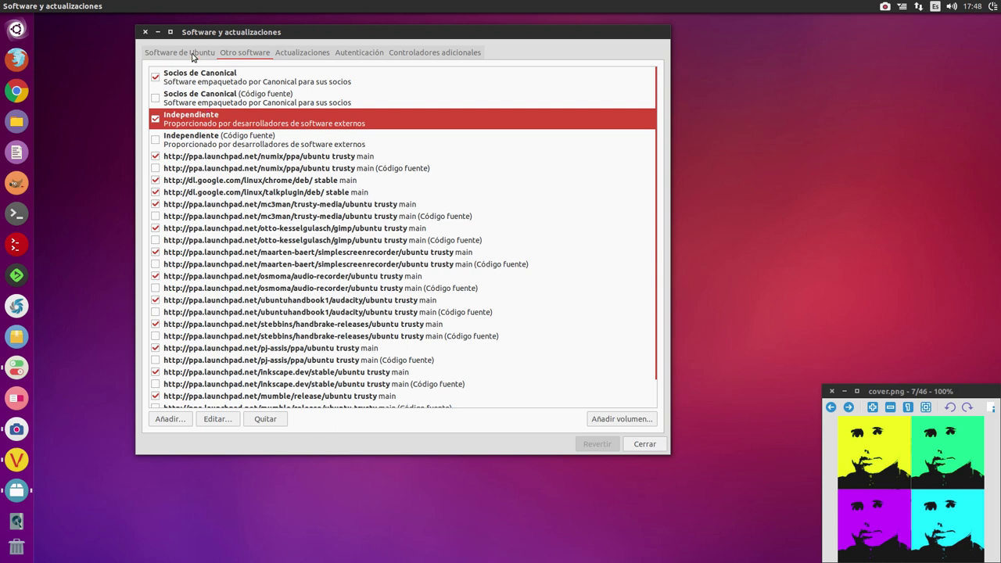
left_click(209, 84)
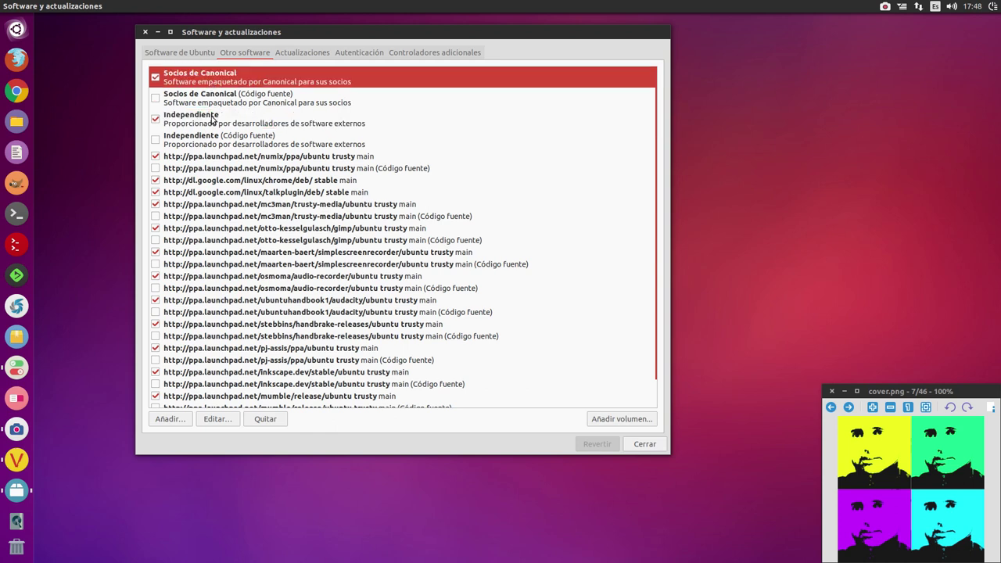
left_click(213, 119)
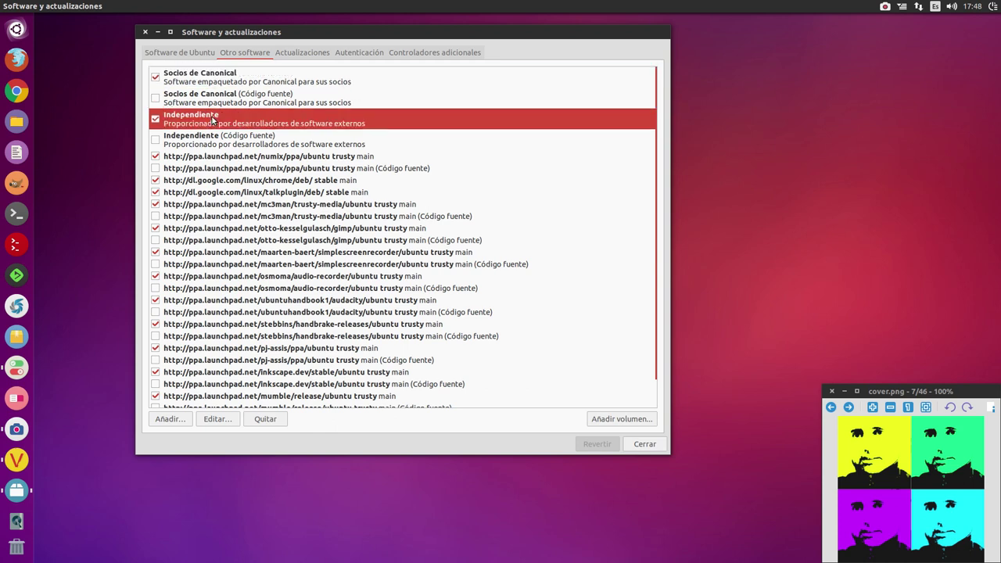
left_click(644, 443)
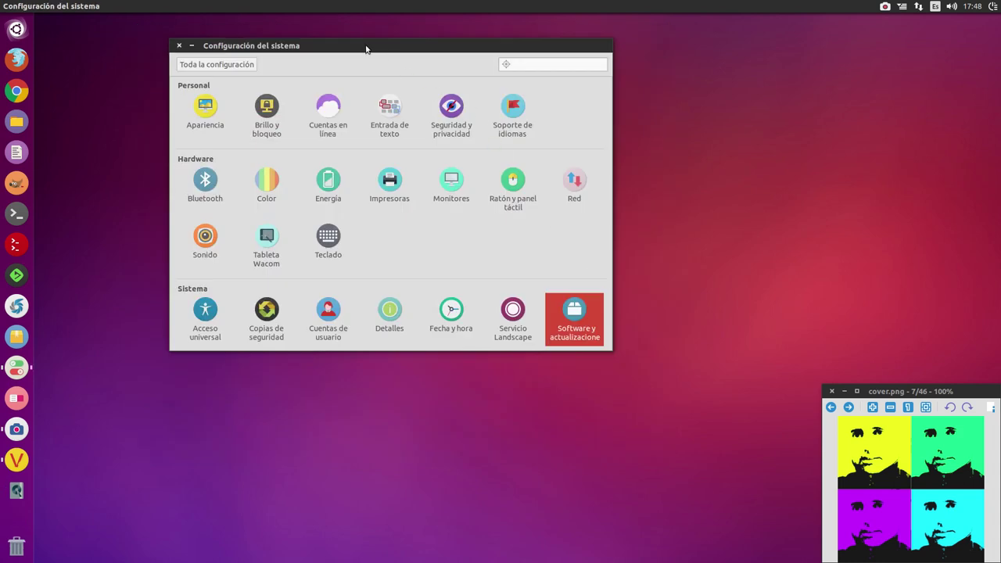
Reposition the Configuración del sistema window, view the Seguridad y privacidad page, and close the settings.
left_click_drag(366, 47, 507, 50)
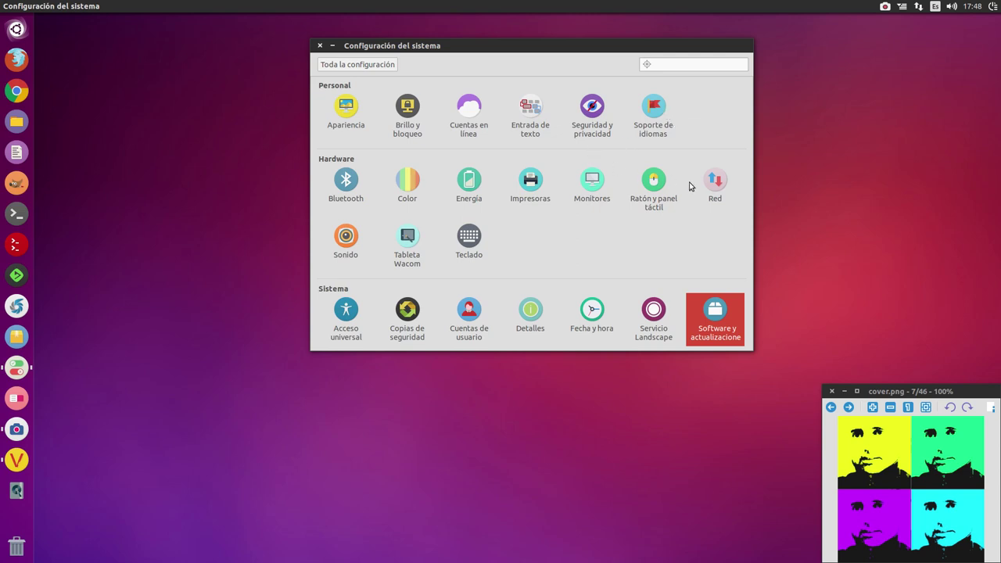
left_click(590, 114)
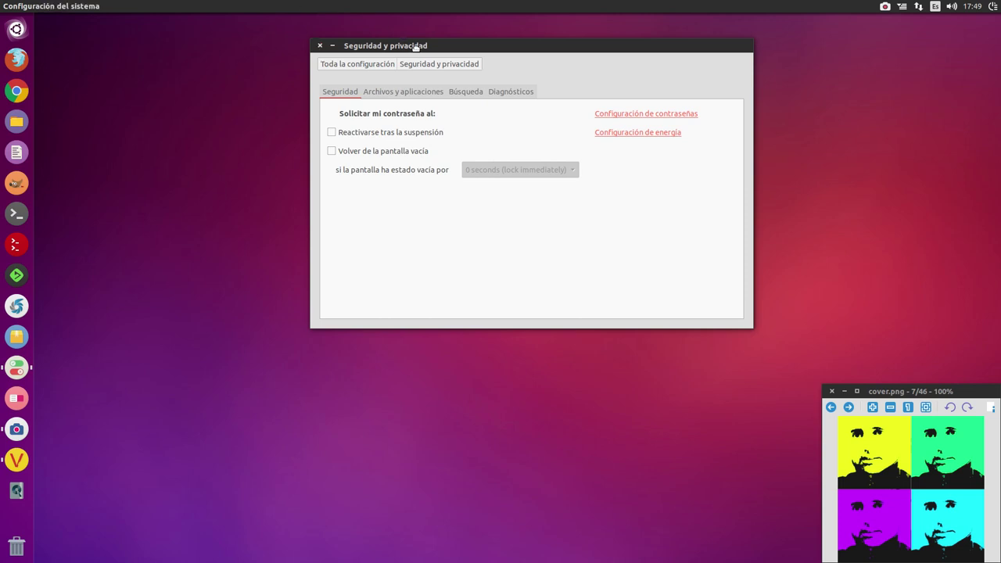
left_click_drag(419, 45, 220, 60)
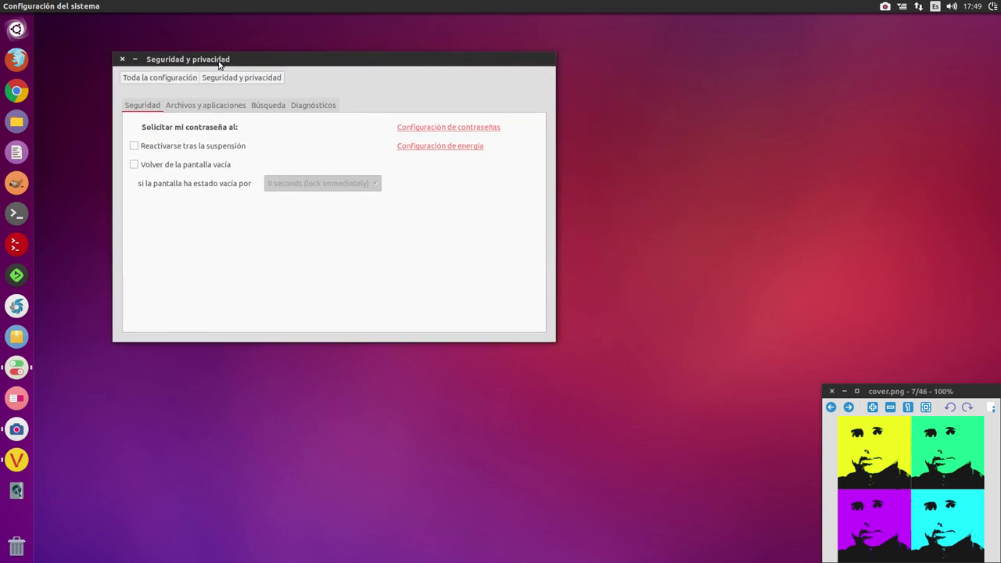
left_click(122, 58)
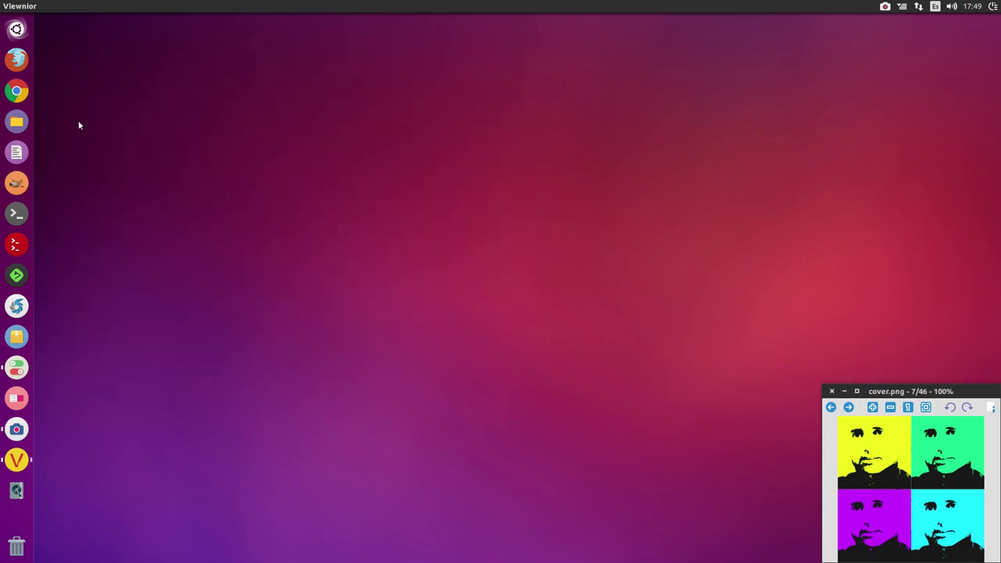
In the Archivos file manager, open ubuntu-miniatura.jpg from the Variedades folder and reposition the image viewer window.
left_click(11, 124)
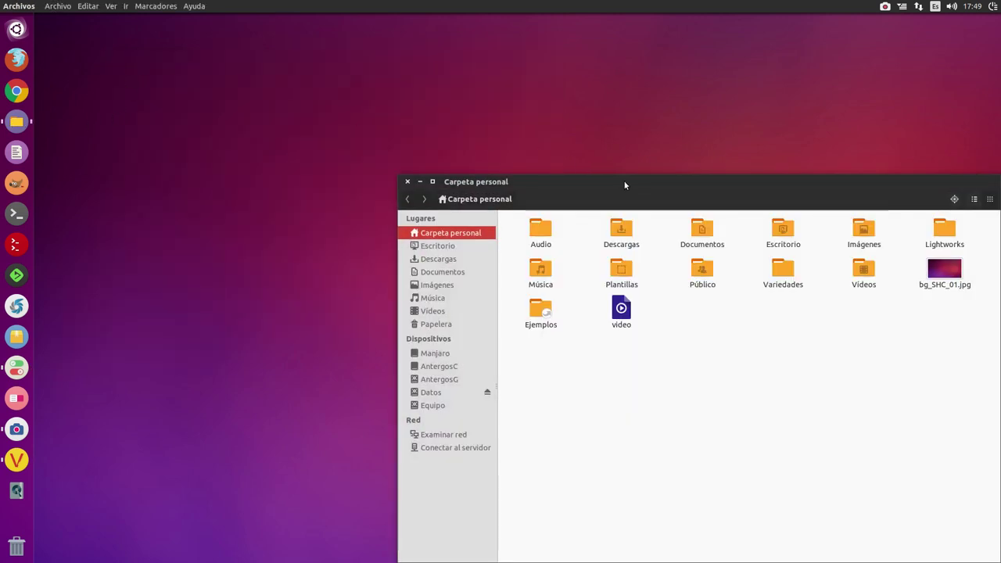
left_click_drag(625, 184, 380, 69)
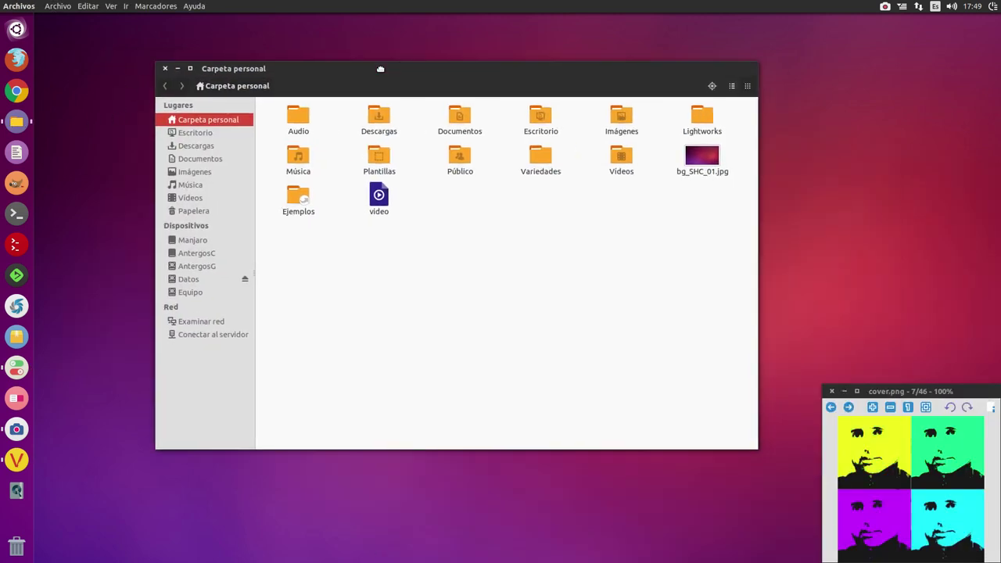
double_click(548, 167)
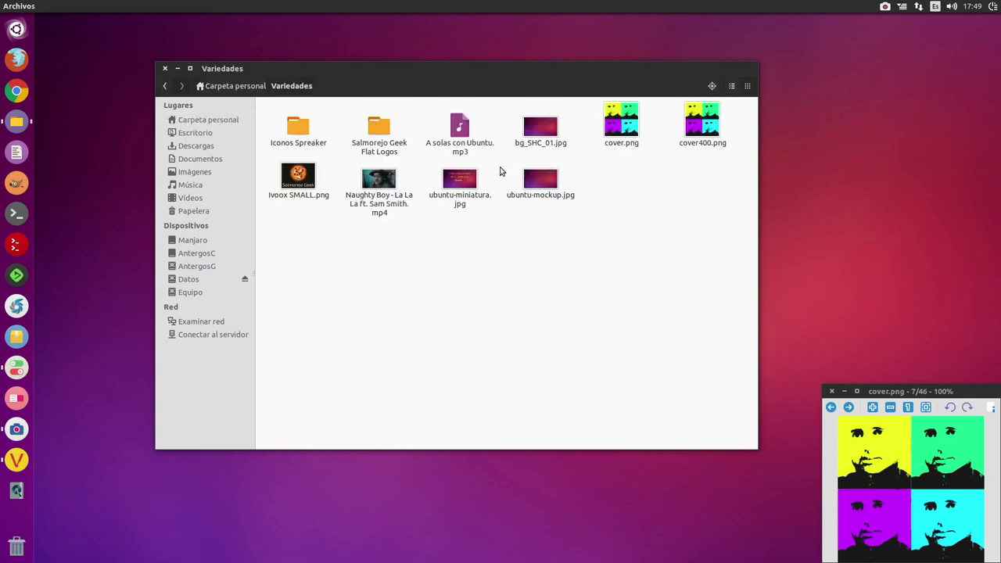
left_click(463, 182)
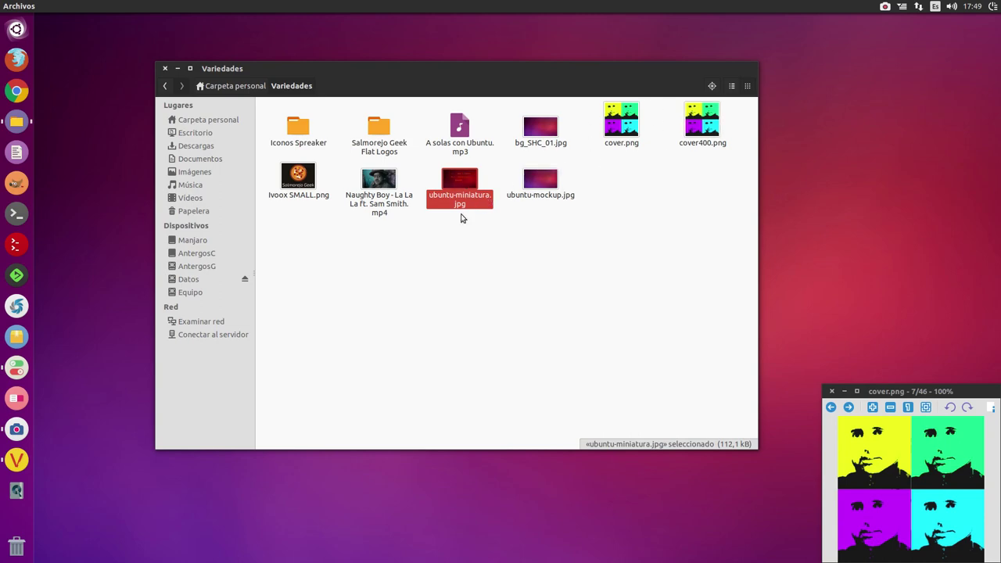
double_click(458, 183)
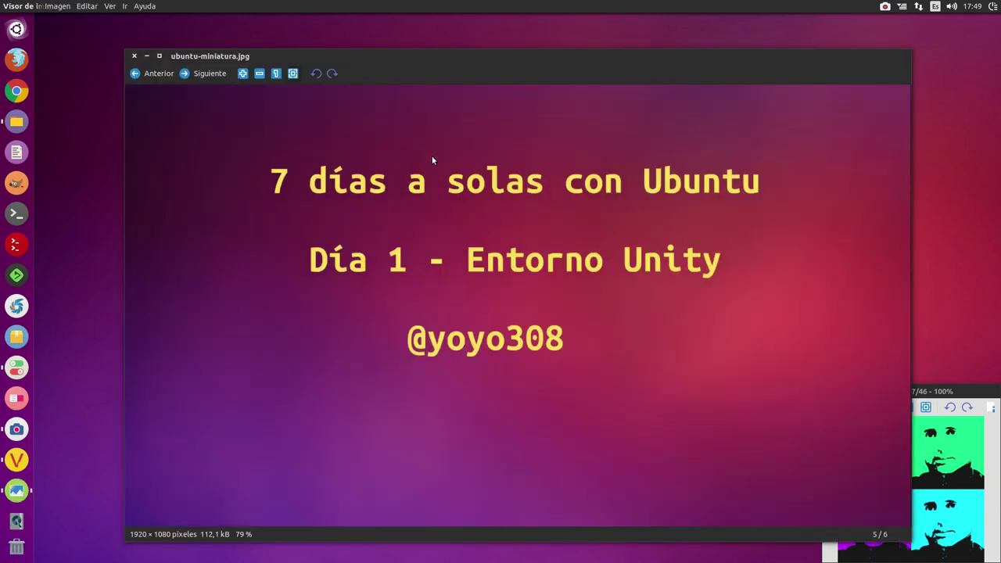
left_click_drag(438, 64, 394, 47)
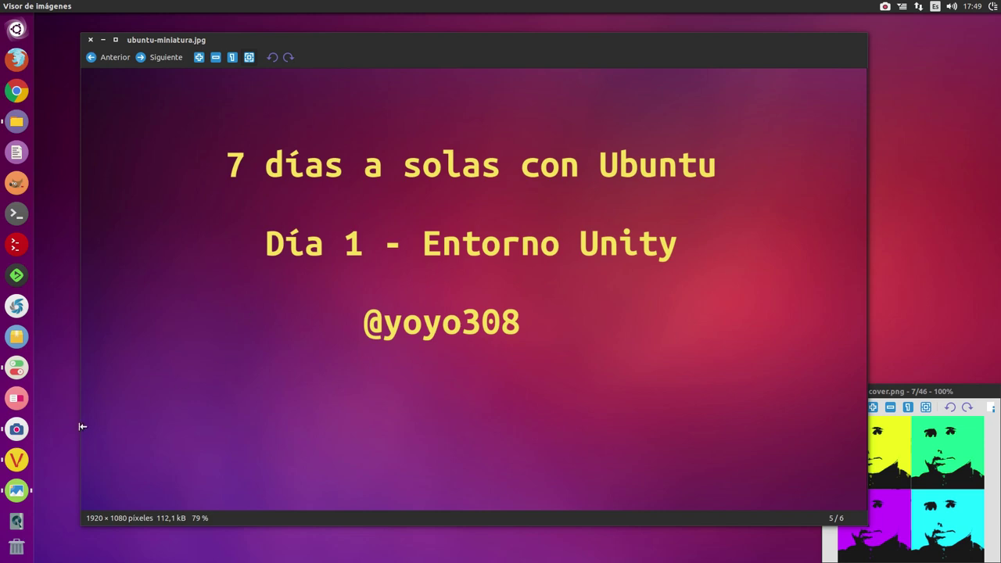
Switch to SimpleScreenRecorder and move its window lower over the displayed image.
left_click(16, 432)
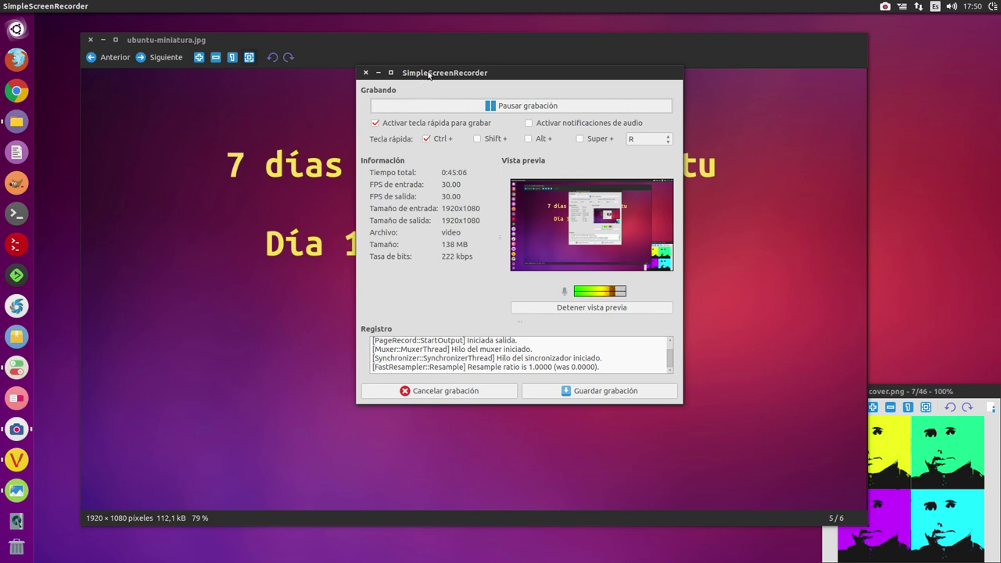
left_click_drag(428, 75, 430, 134)
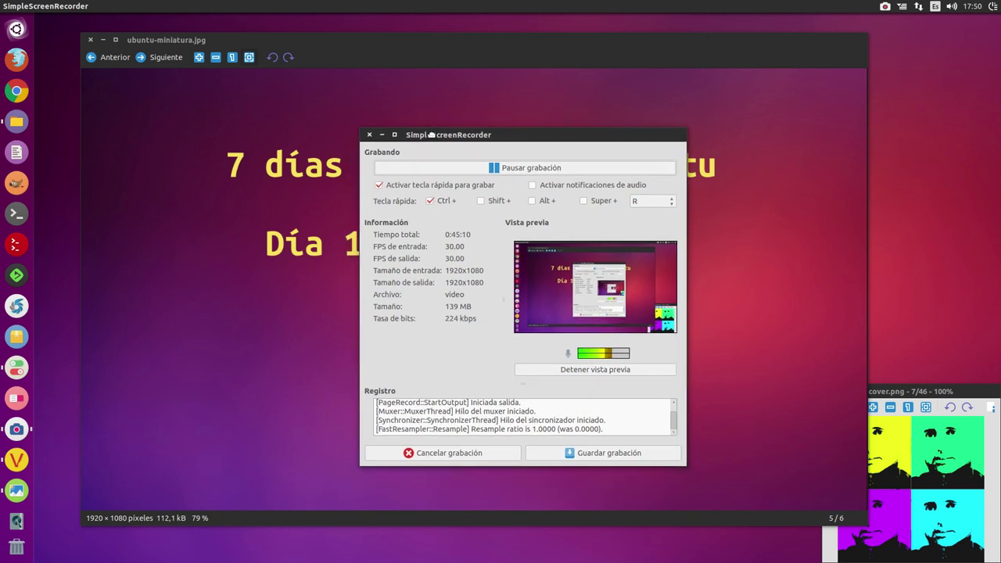